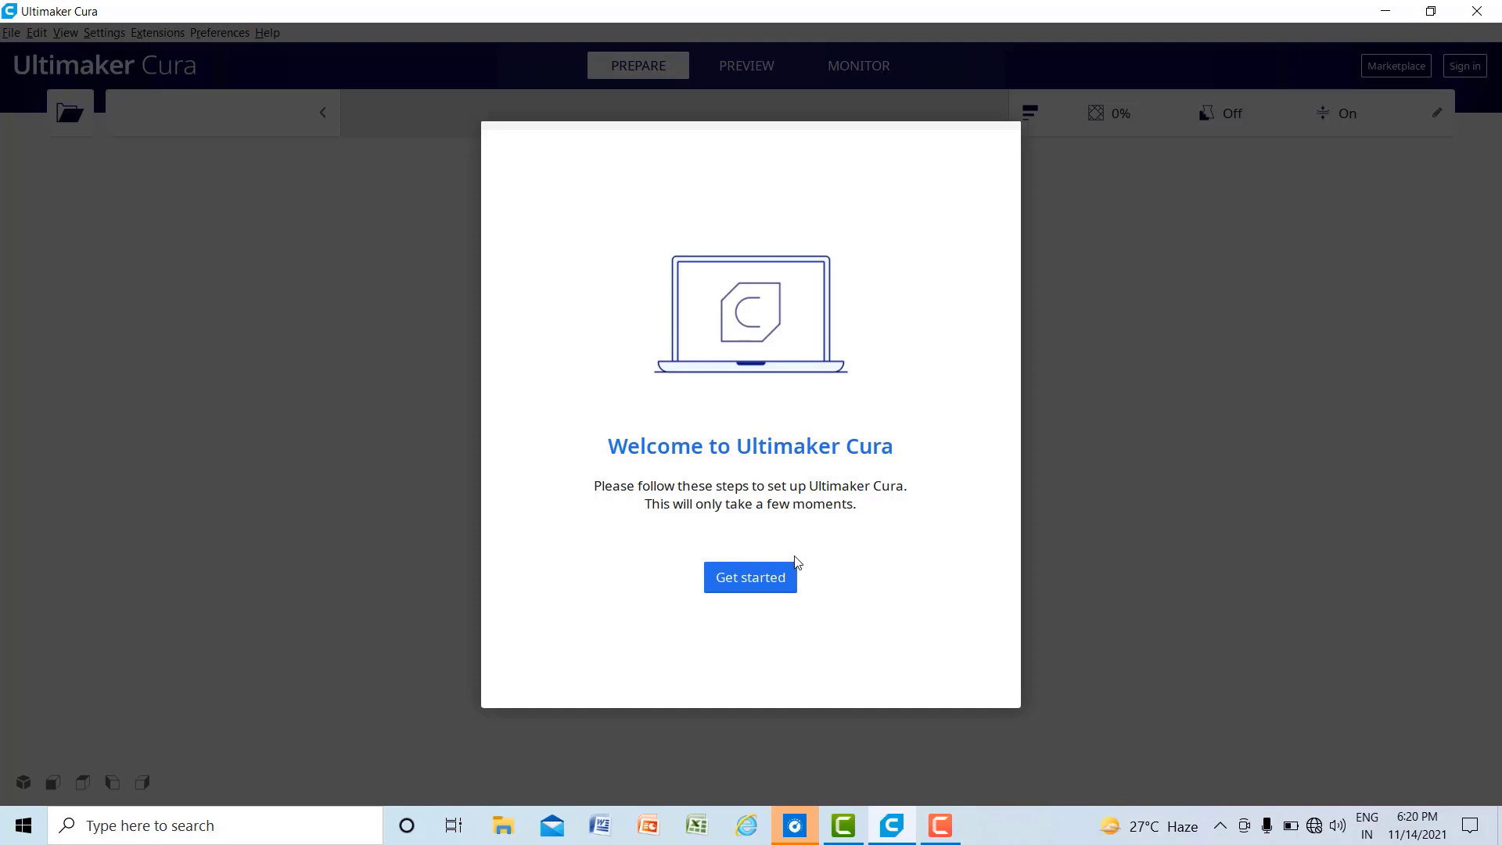
# Start the first-run setup, pass the data collection notice and skip signing in to the Ultimaker platform.
pyautogui.click(754, 579)
pyautogui.click(967, 670)
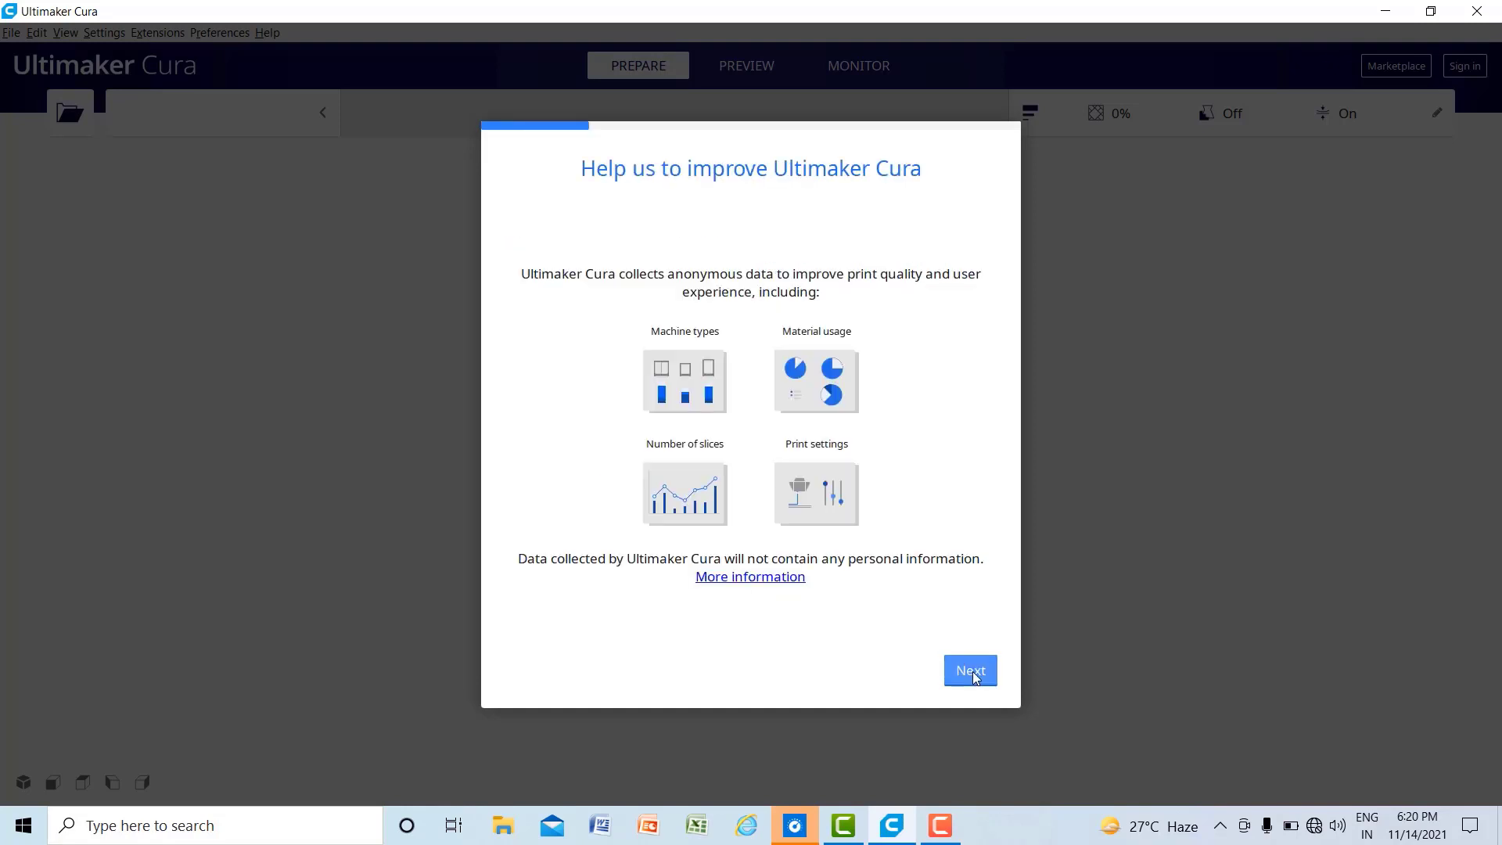
pyautogui.click(973, 671)
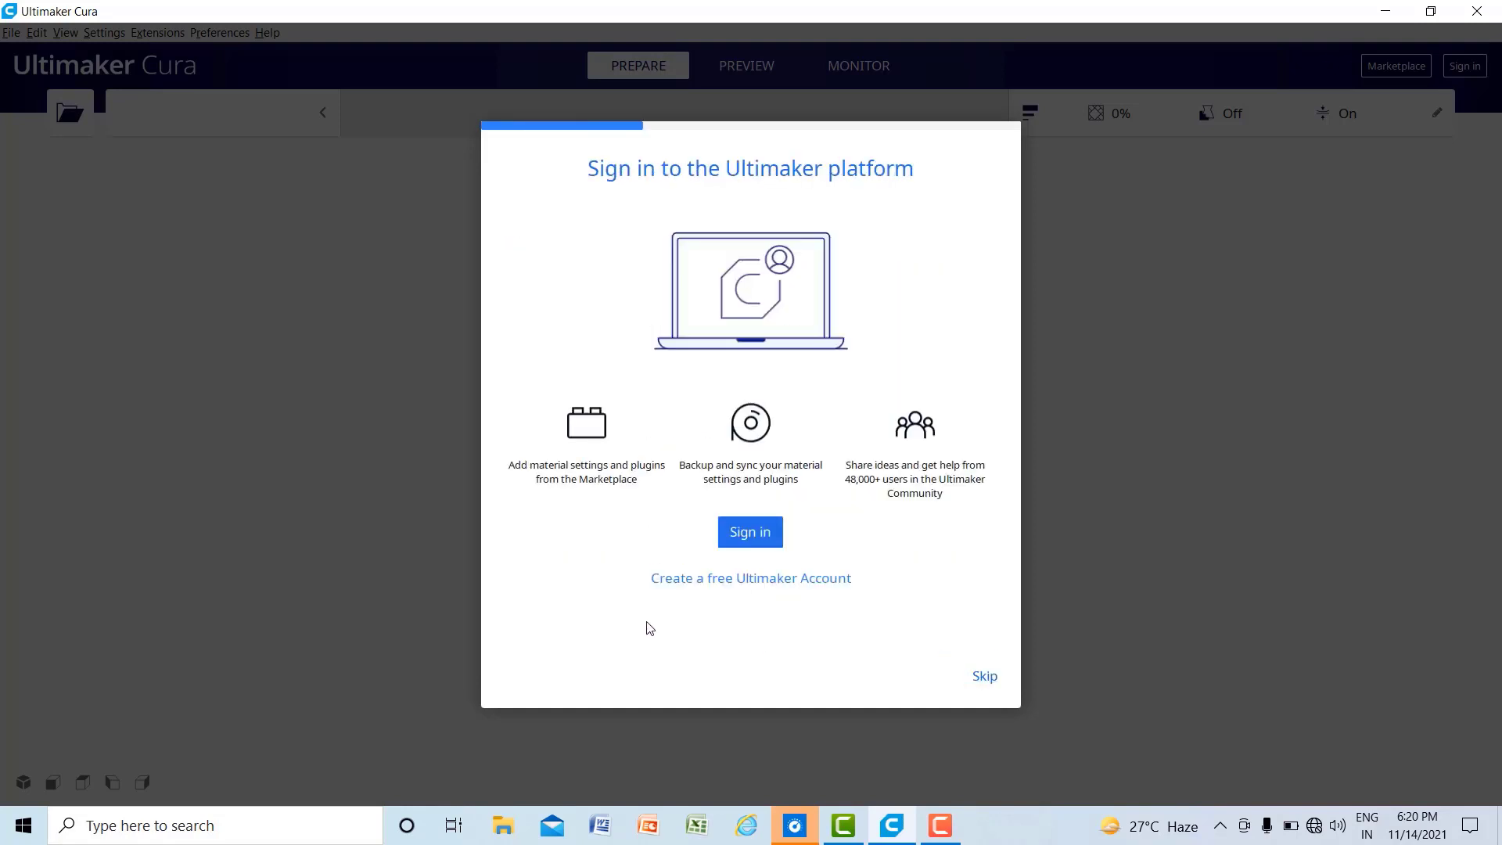
pyautogui.click(988, 677)
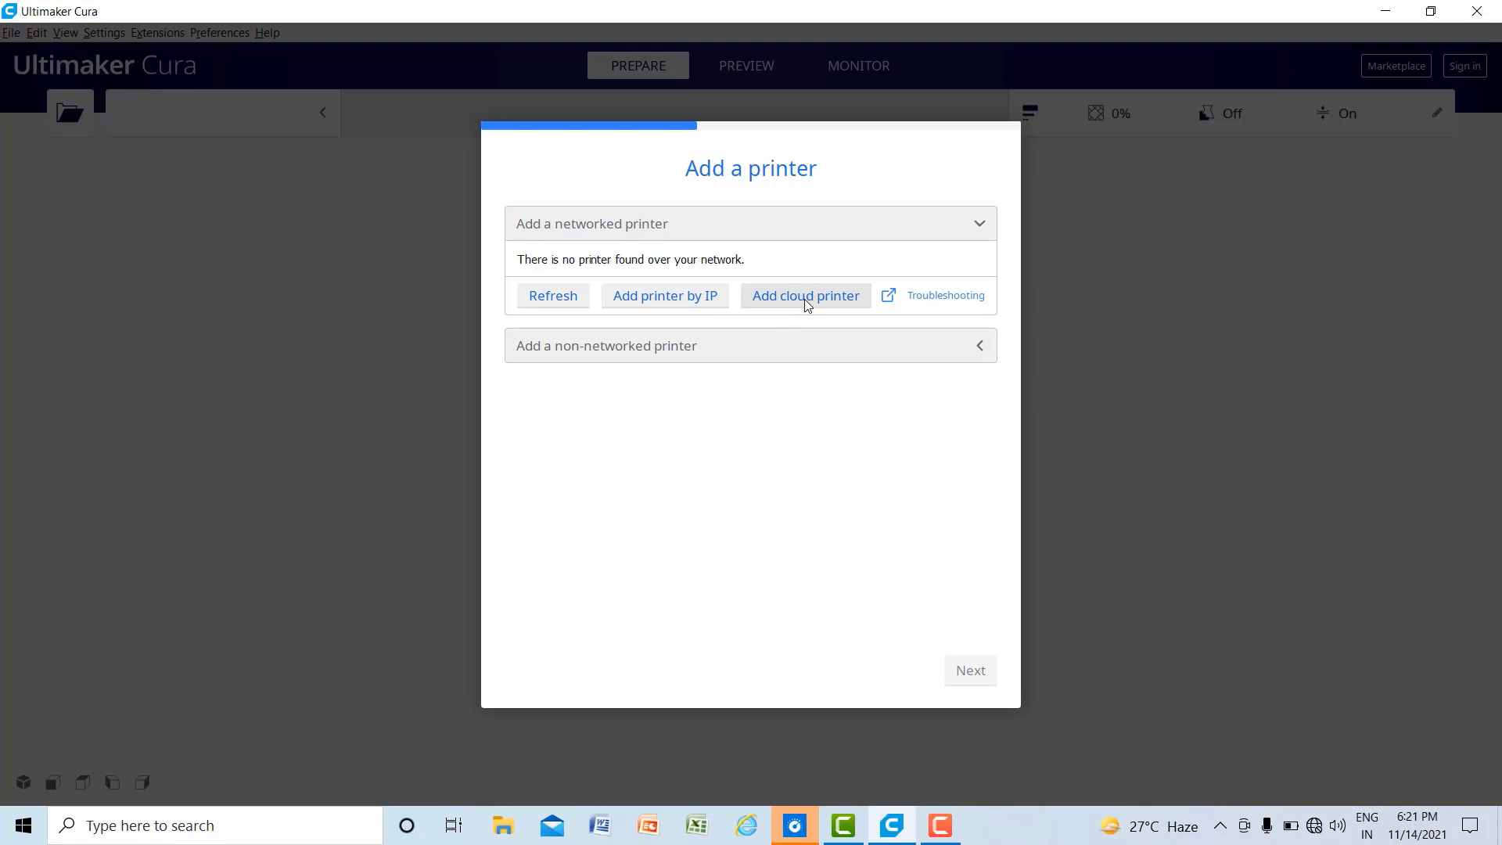
# Examine the manufacturers and printer models available for adding a non-networked printer.
pyautogui.click(789, 353)
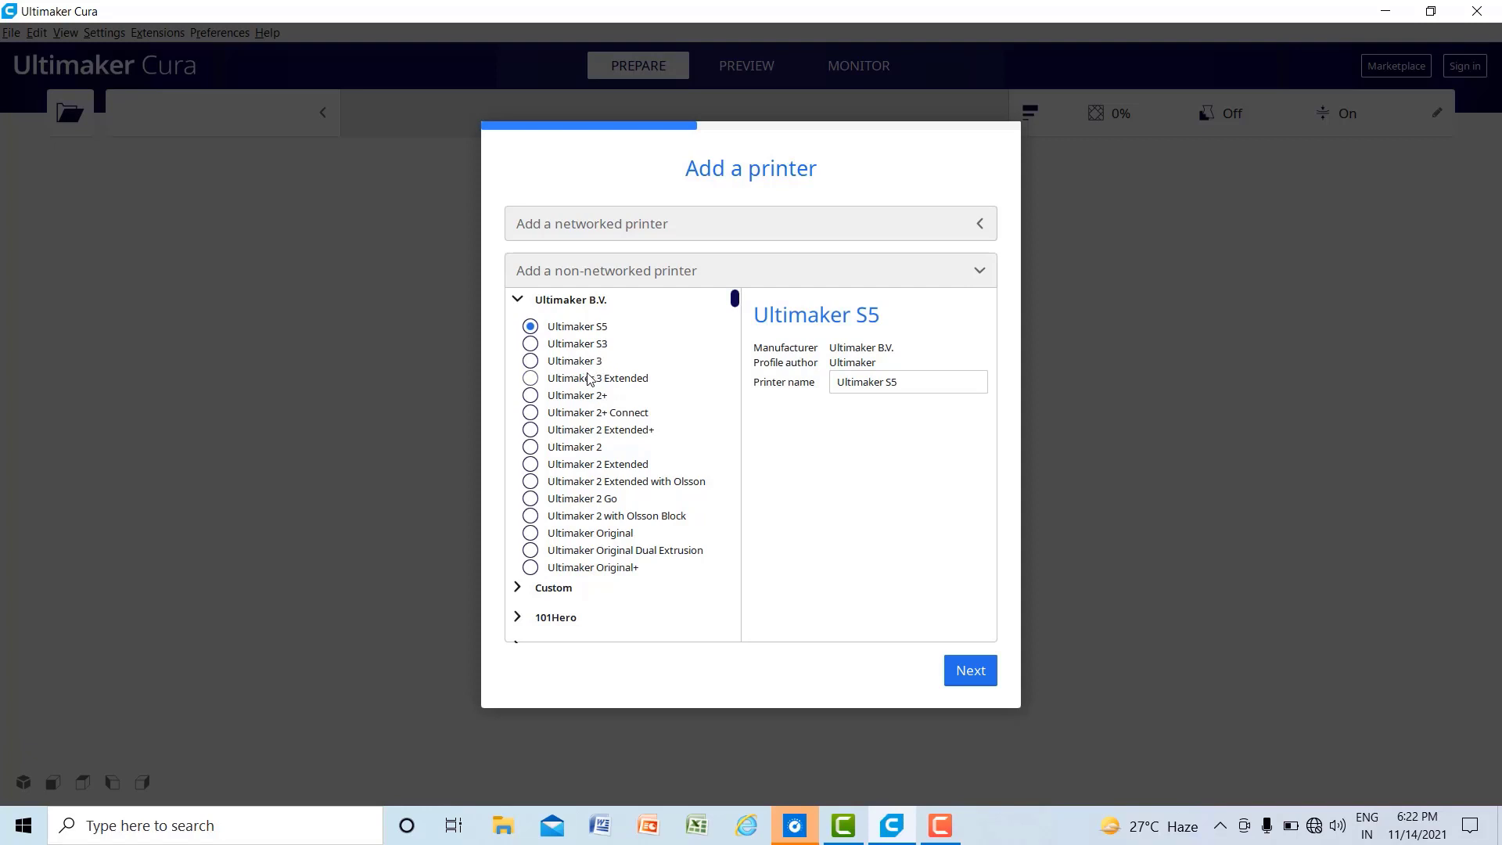
pyautogui.scroll(-1, 592, 560)
pyautogui.scroll(-3, 592, 564)
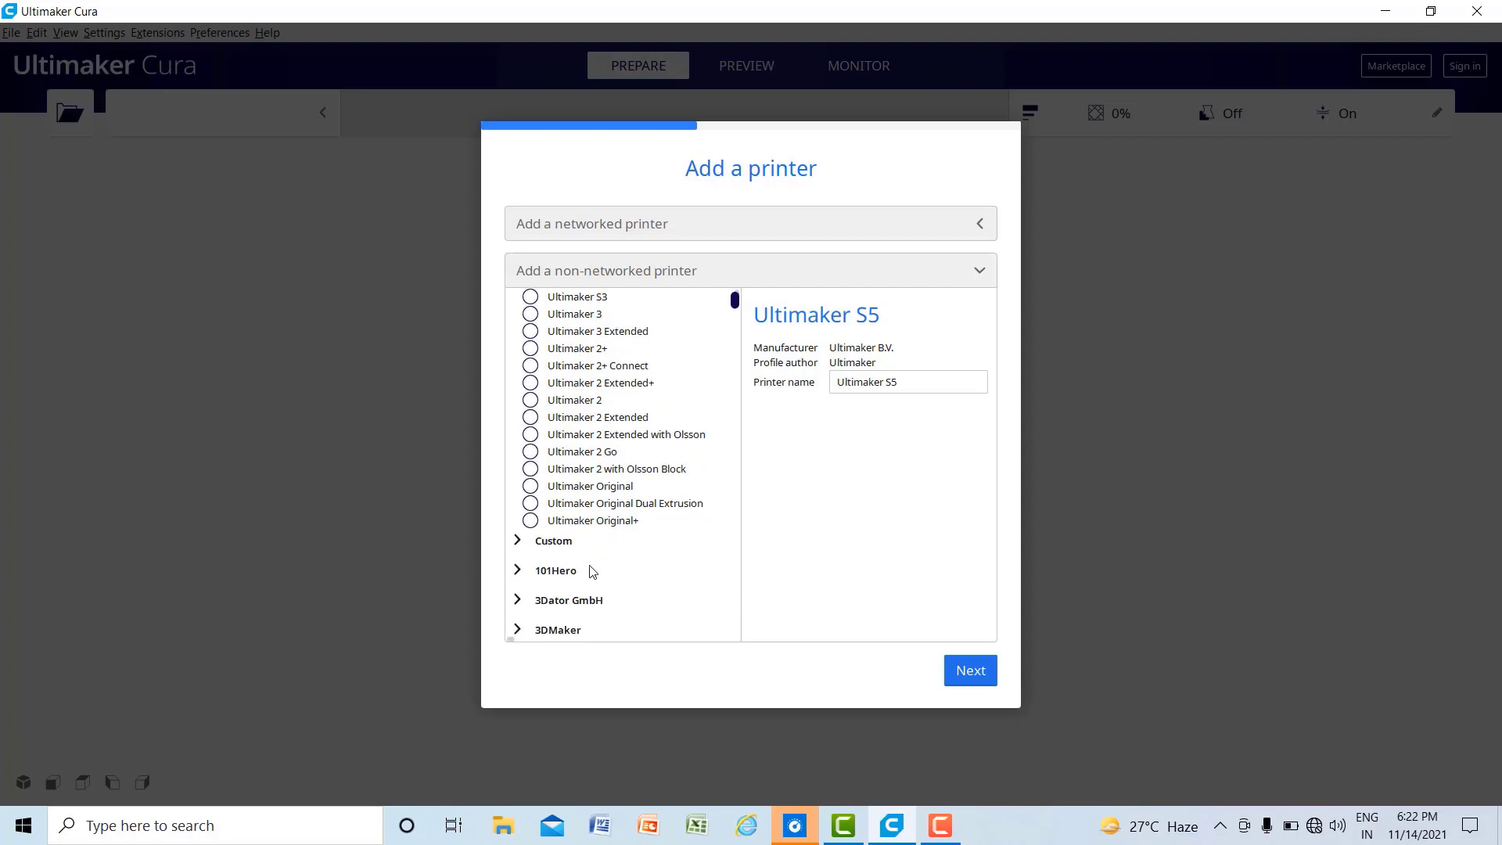
pyautogui.scroll(-3, 592, 571)
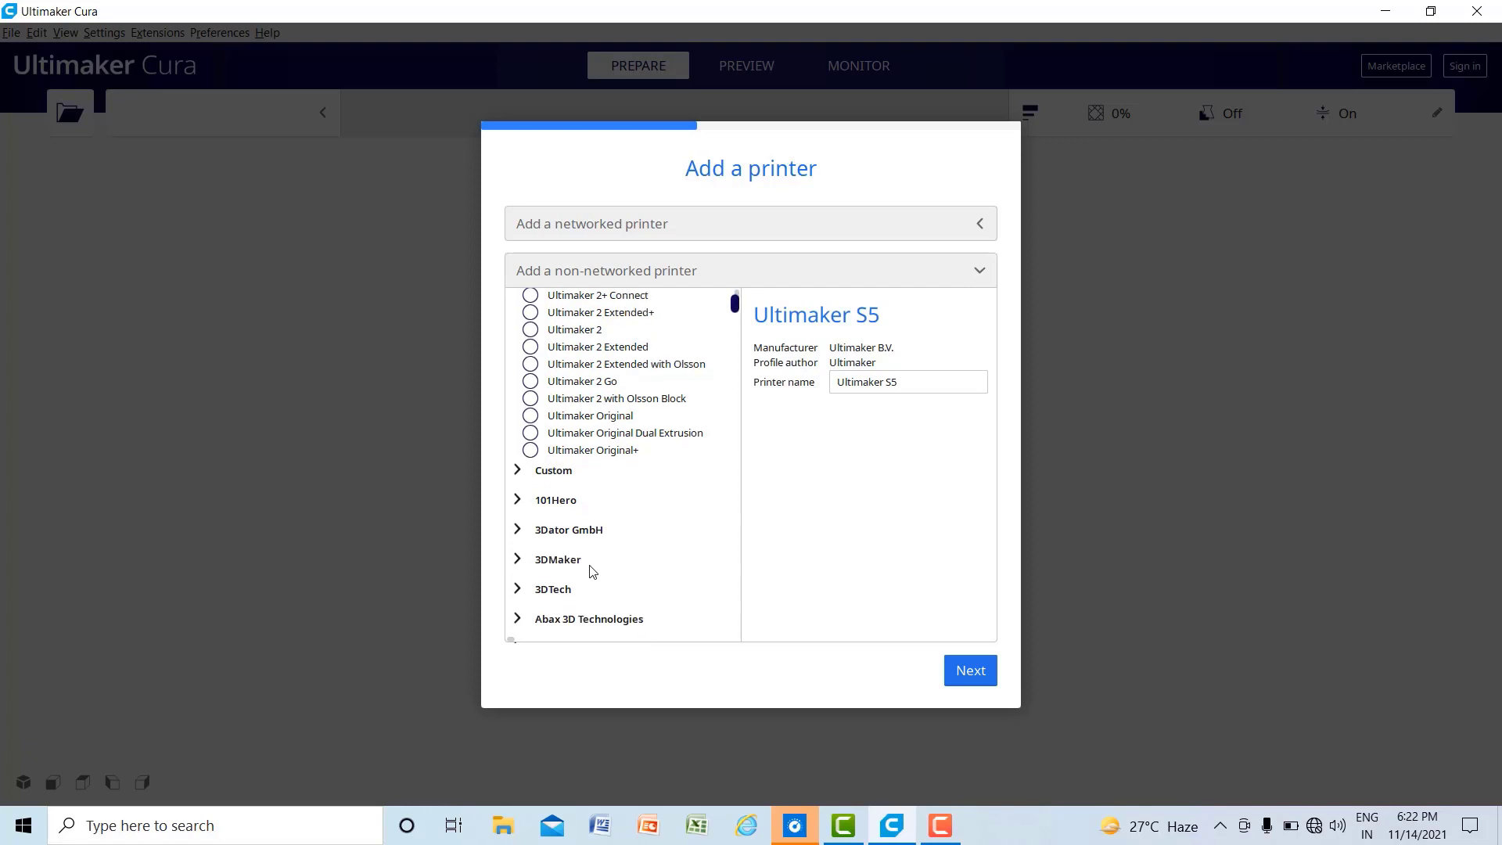
pyautogui.scroll(-3, 588, 582)
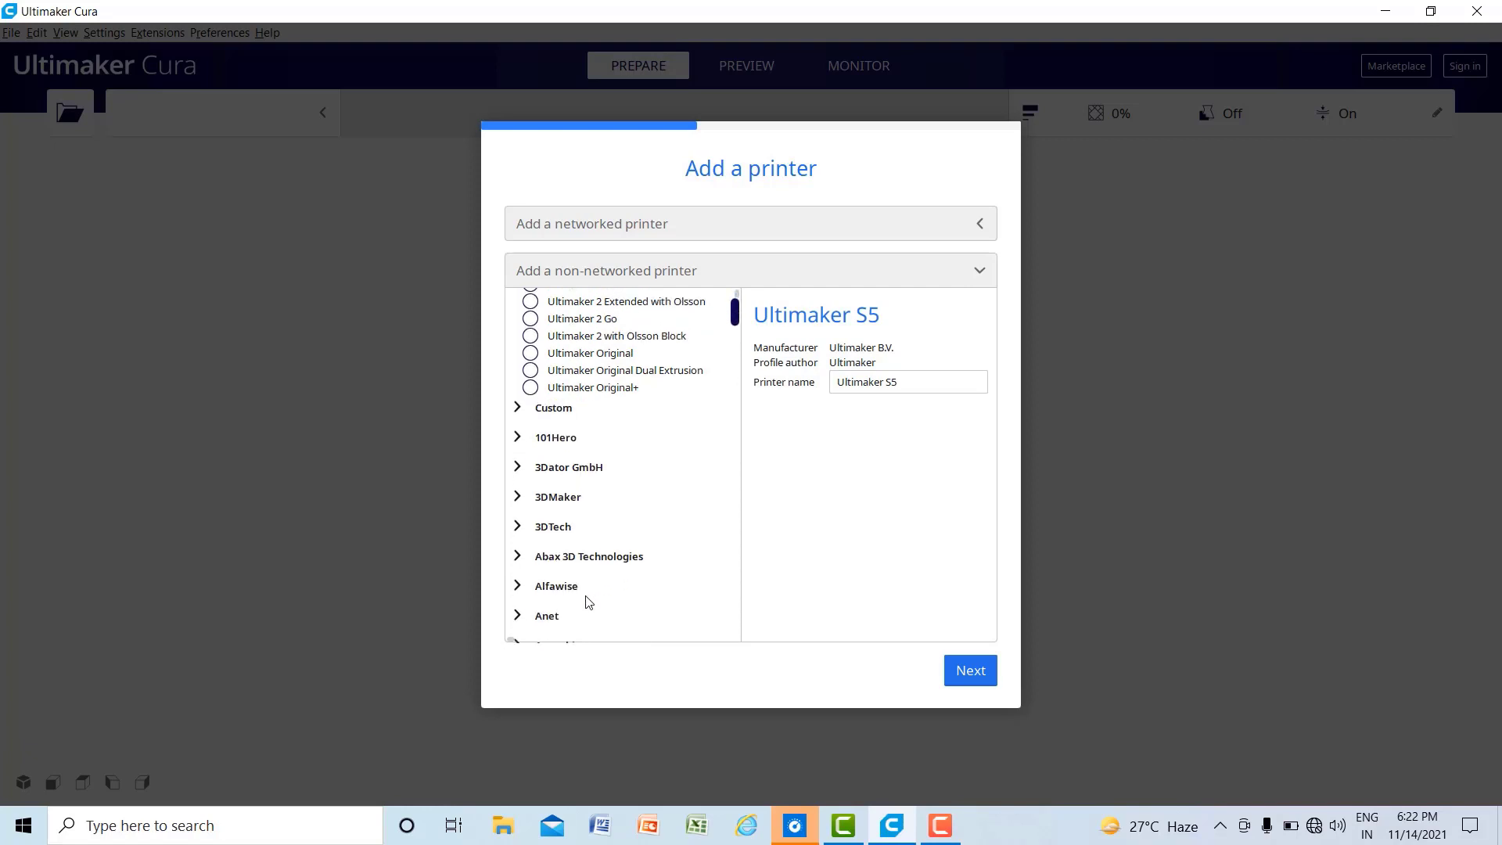
pyautogui.scroll(-3, 588, 601)
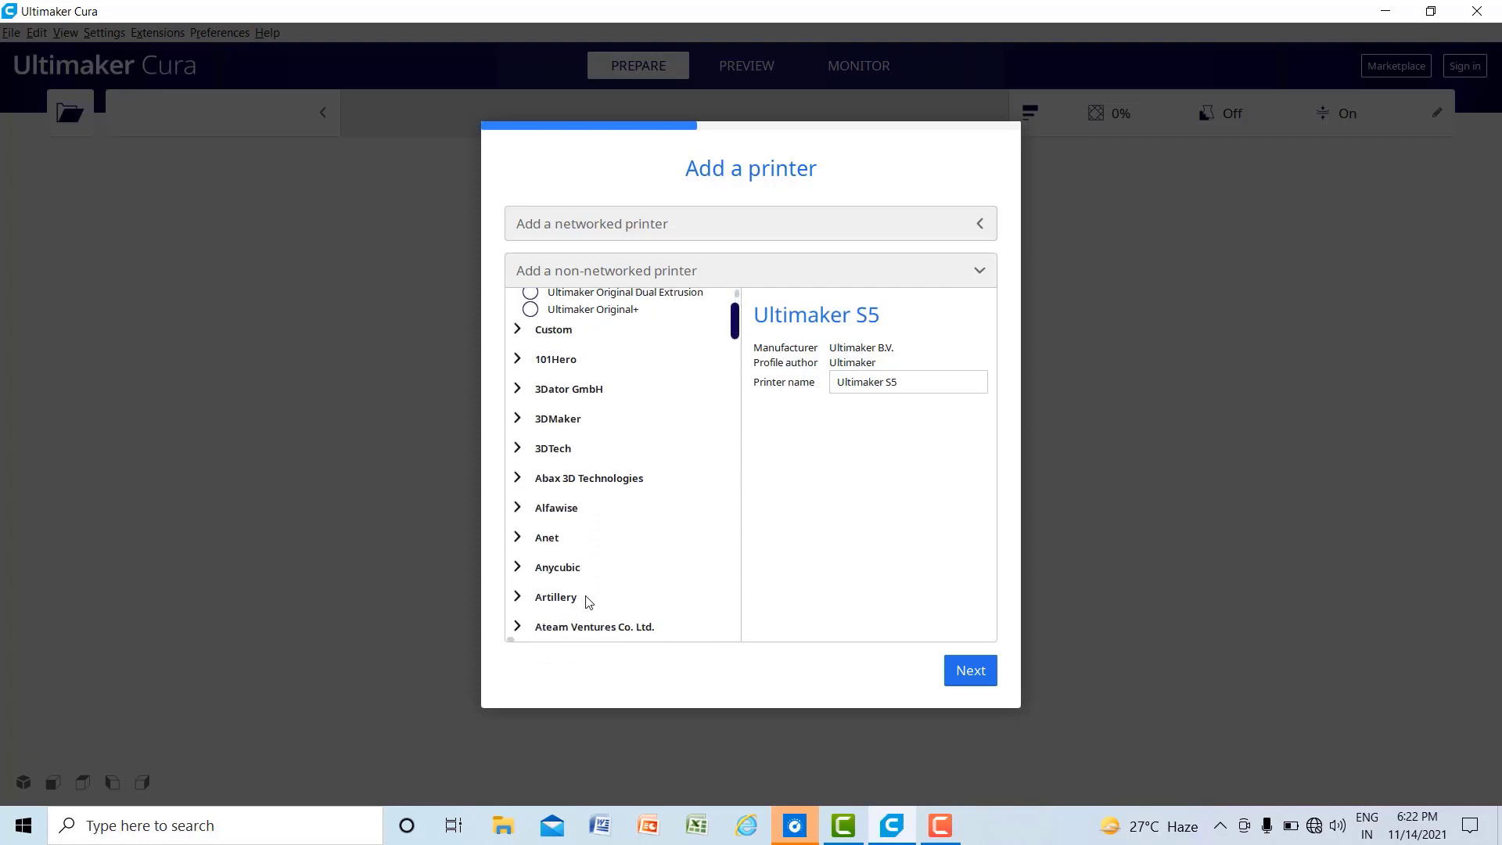
pyautogui.scroll(2, 588, 601)
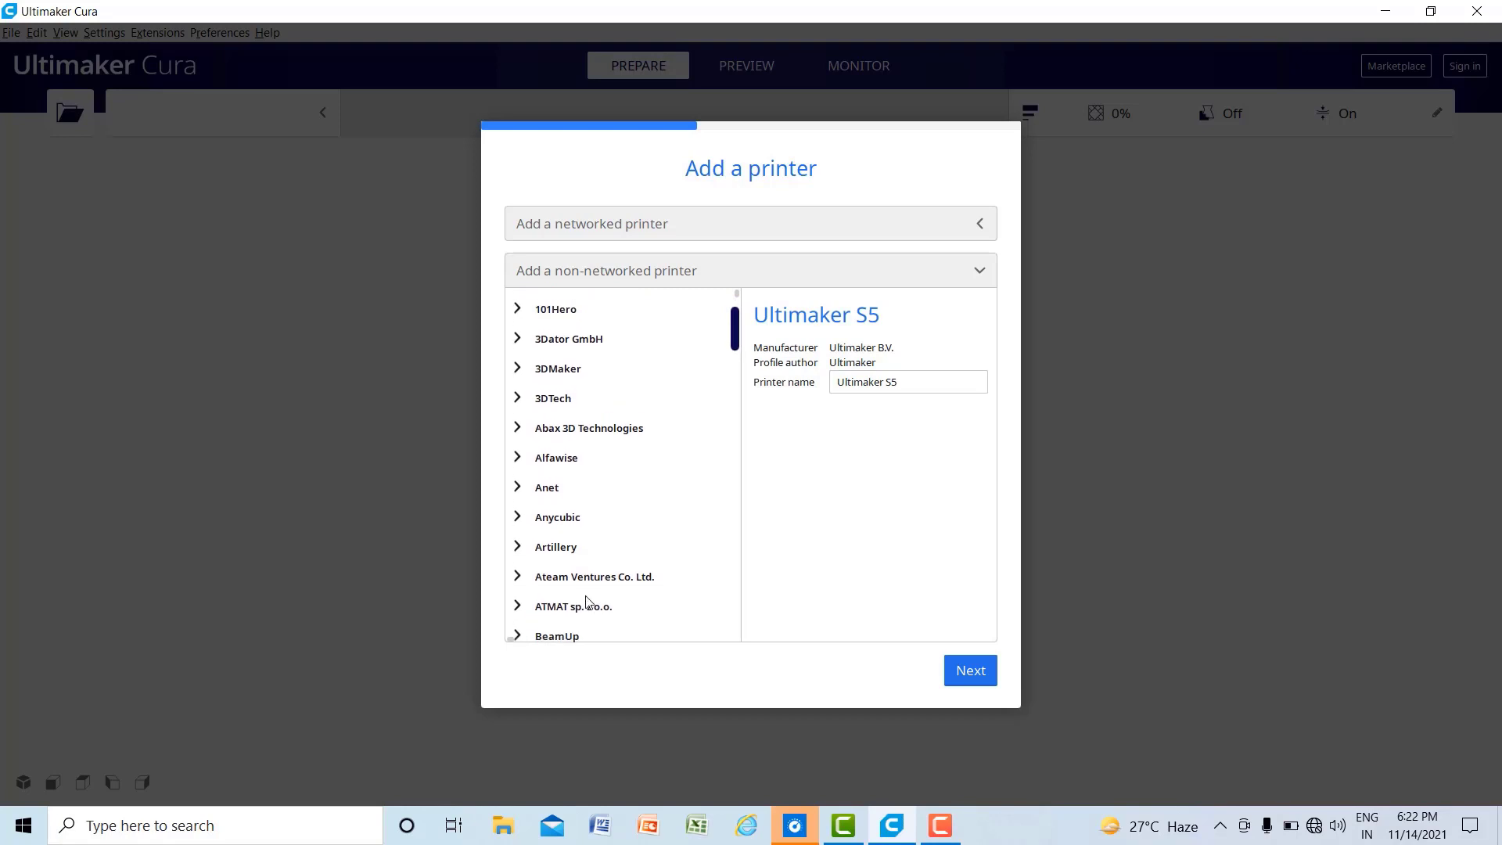
pyautogui.scroll(3, 588, 601)
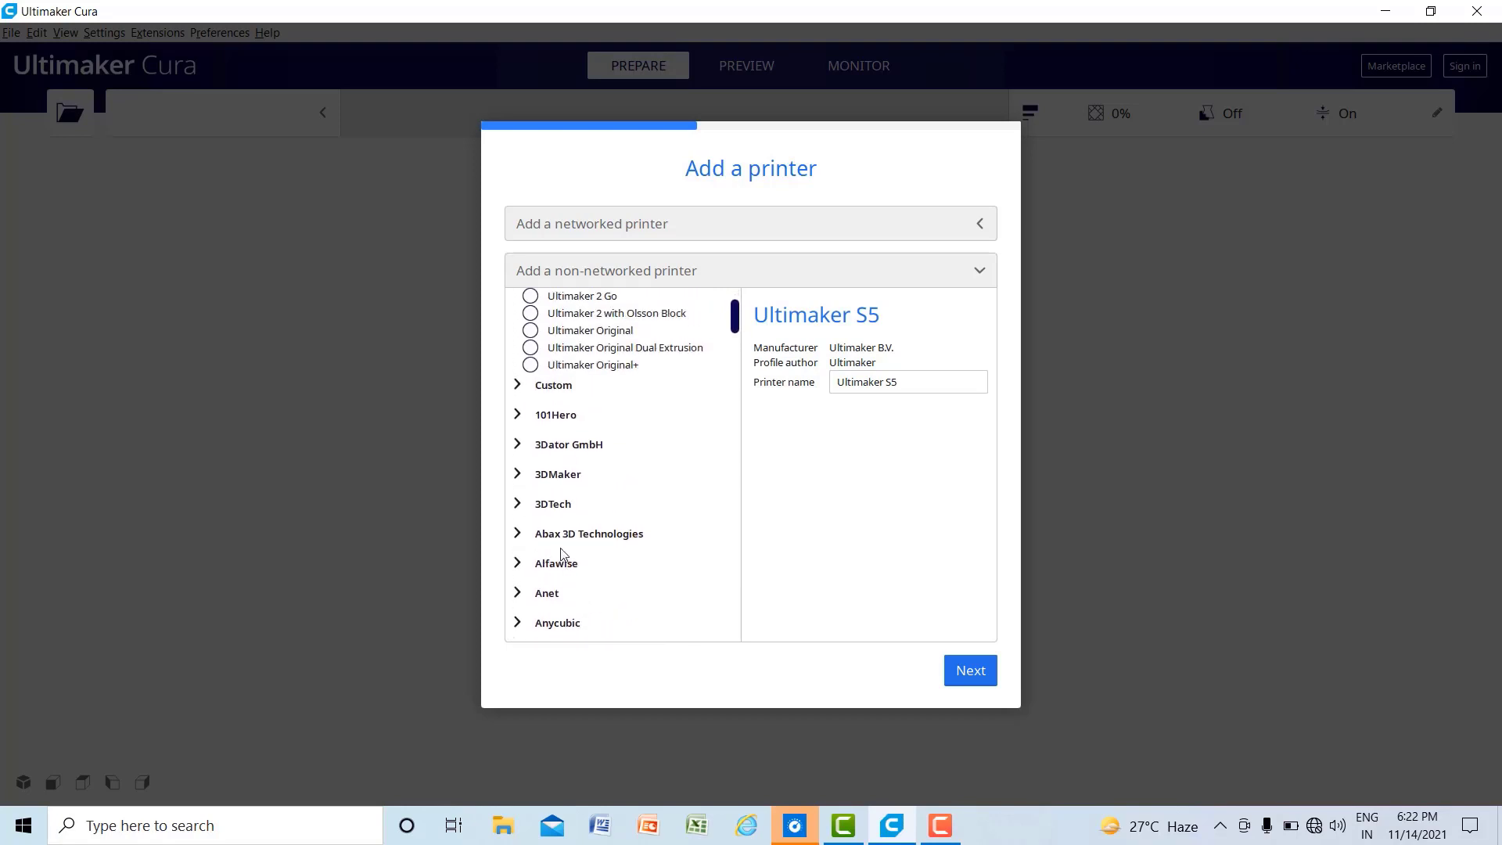
pyautogui.scroll(1, 552, 500)
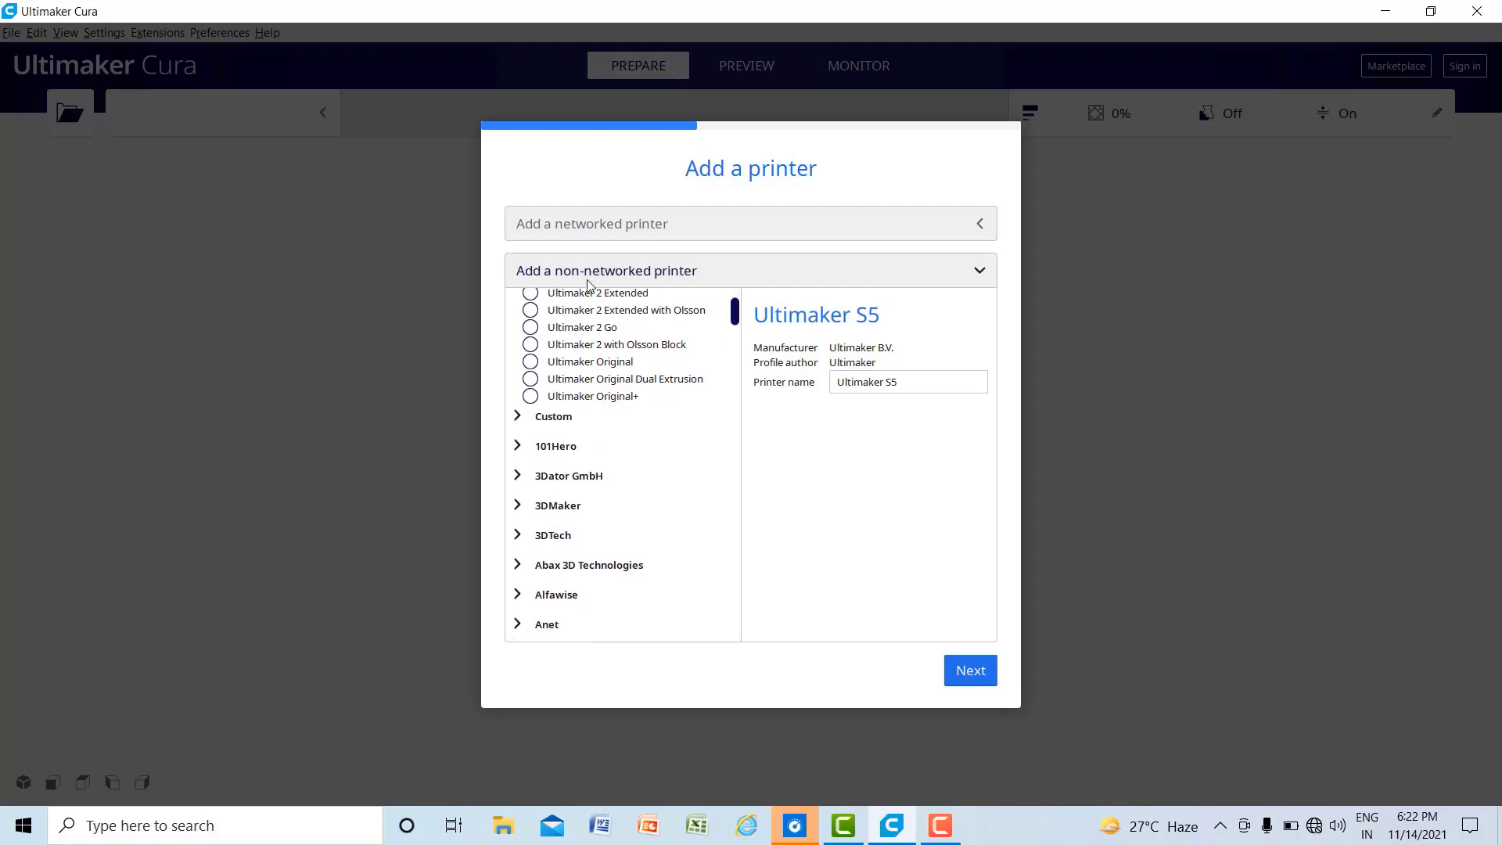
pyautogui.click(563, 331)
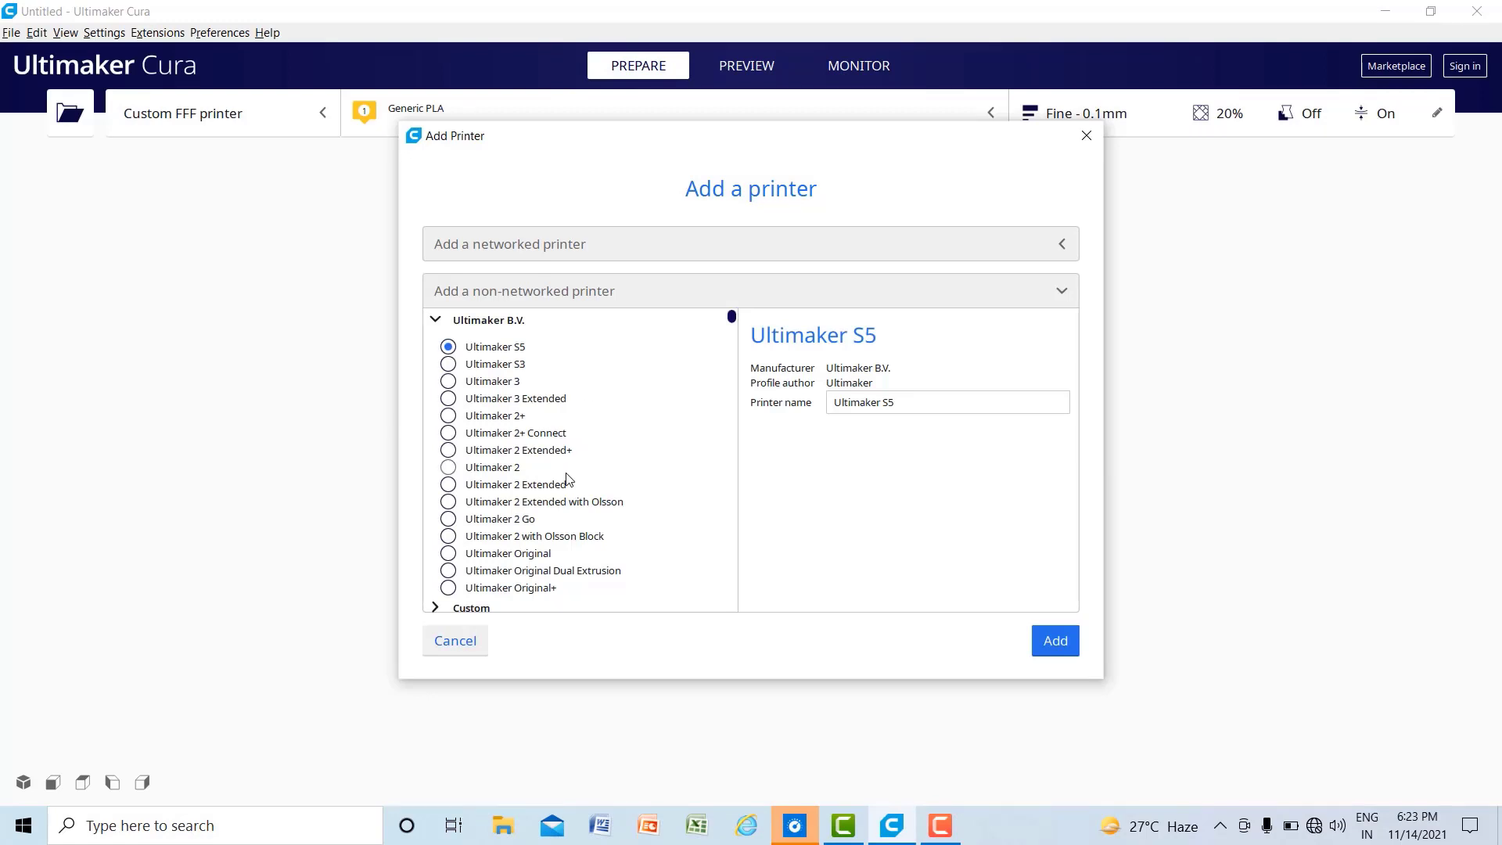
# Add a non-networked Custom FFF printer from the Custom manufacturer group.
pyautogui.scroll(-2, 565, 481)
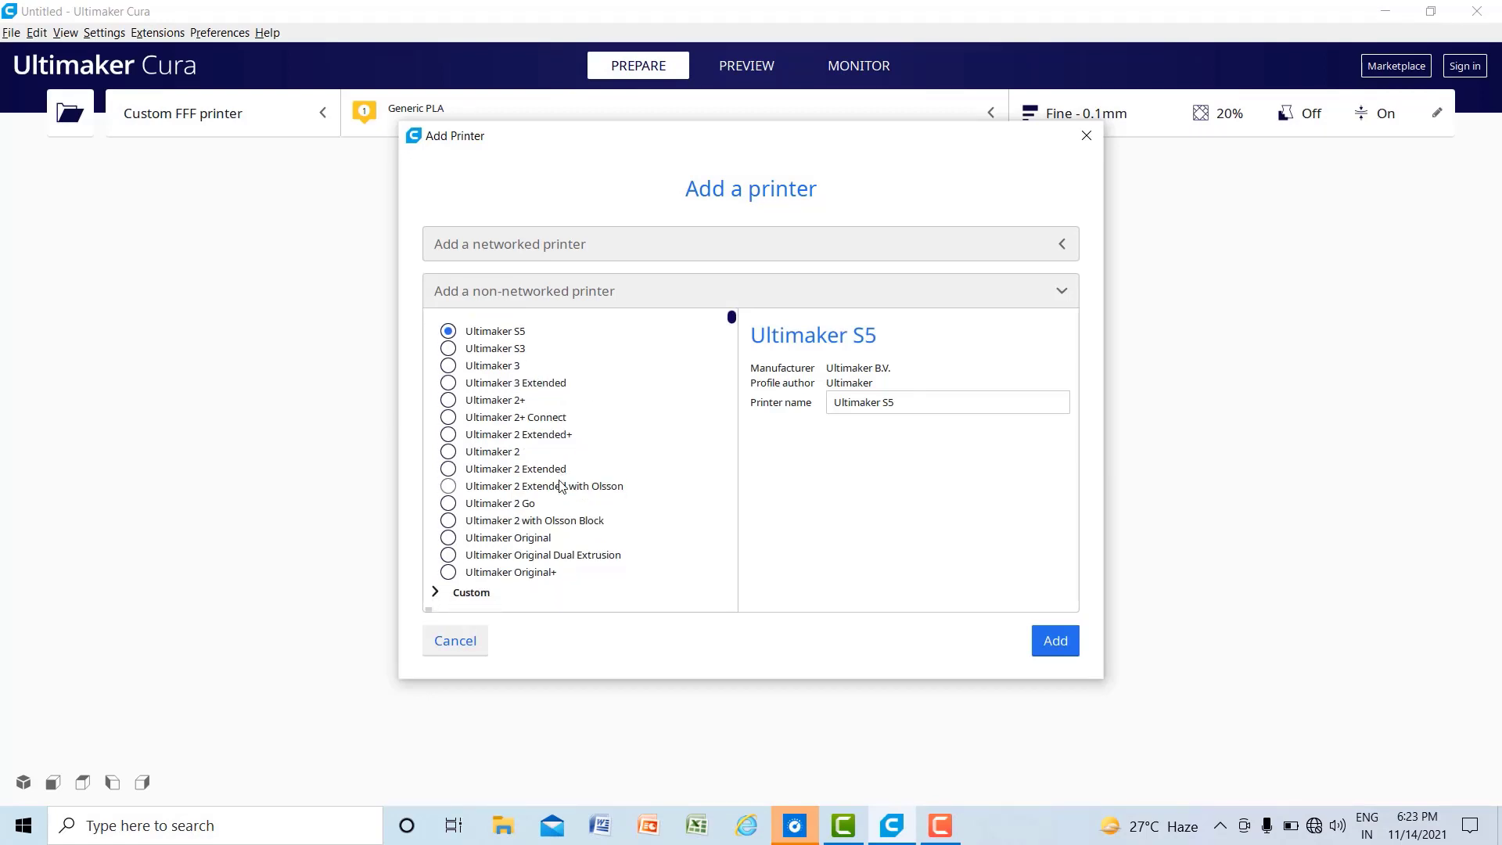
pyautogui.scroll(-3, 562, 487)
pyautogui.click(474, 570)
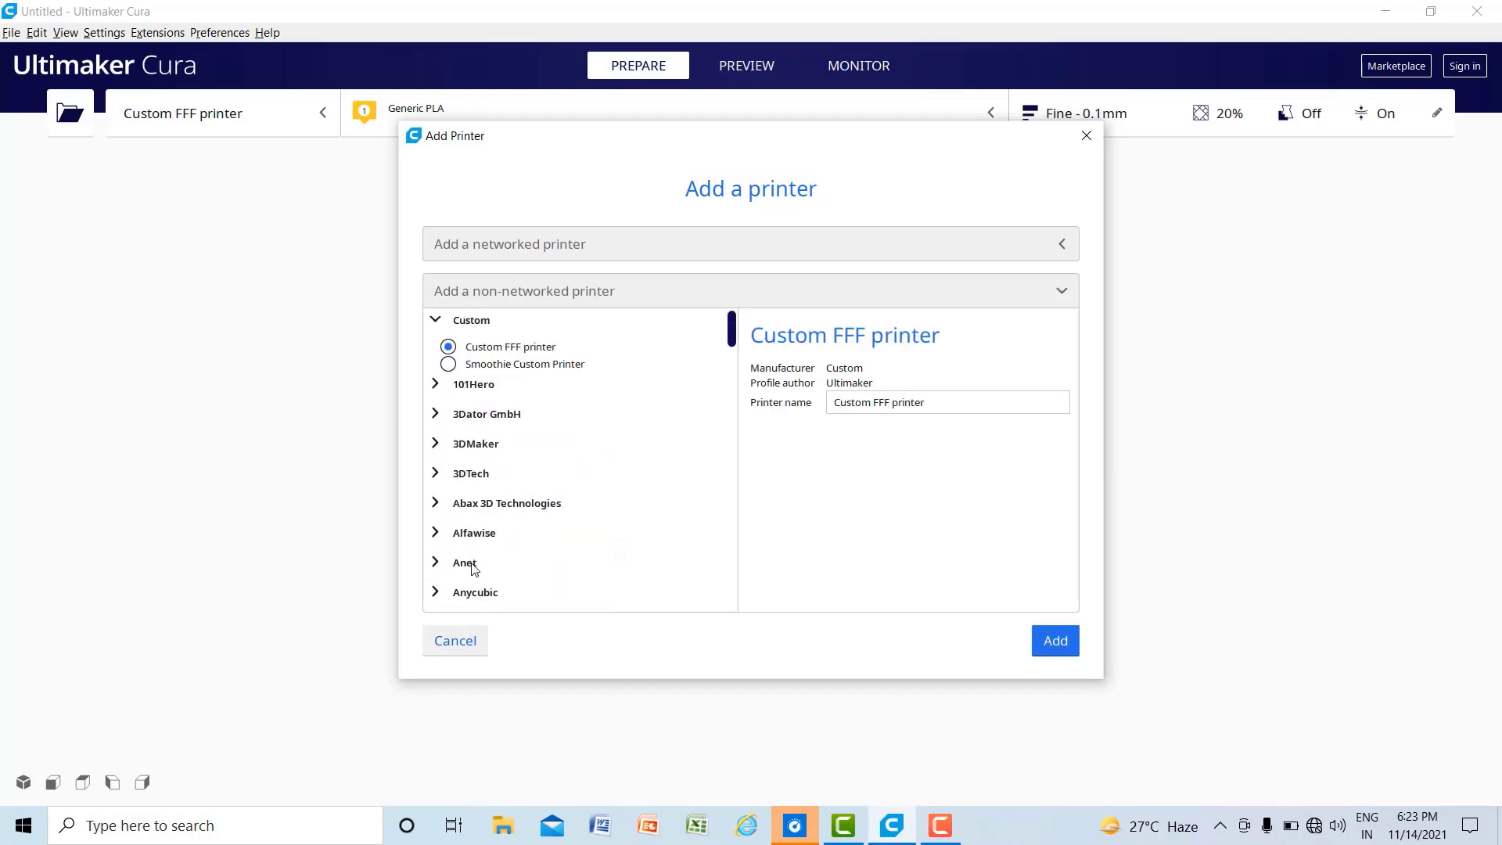
pyautogui.click(1062, 642)
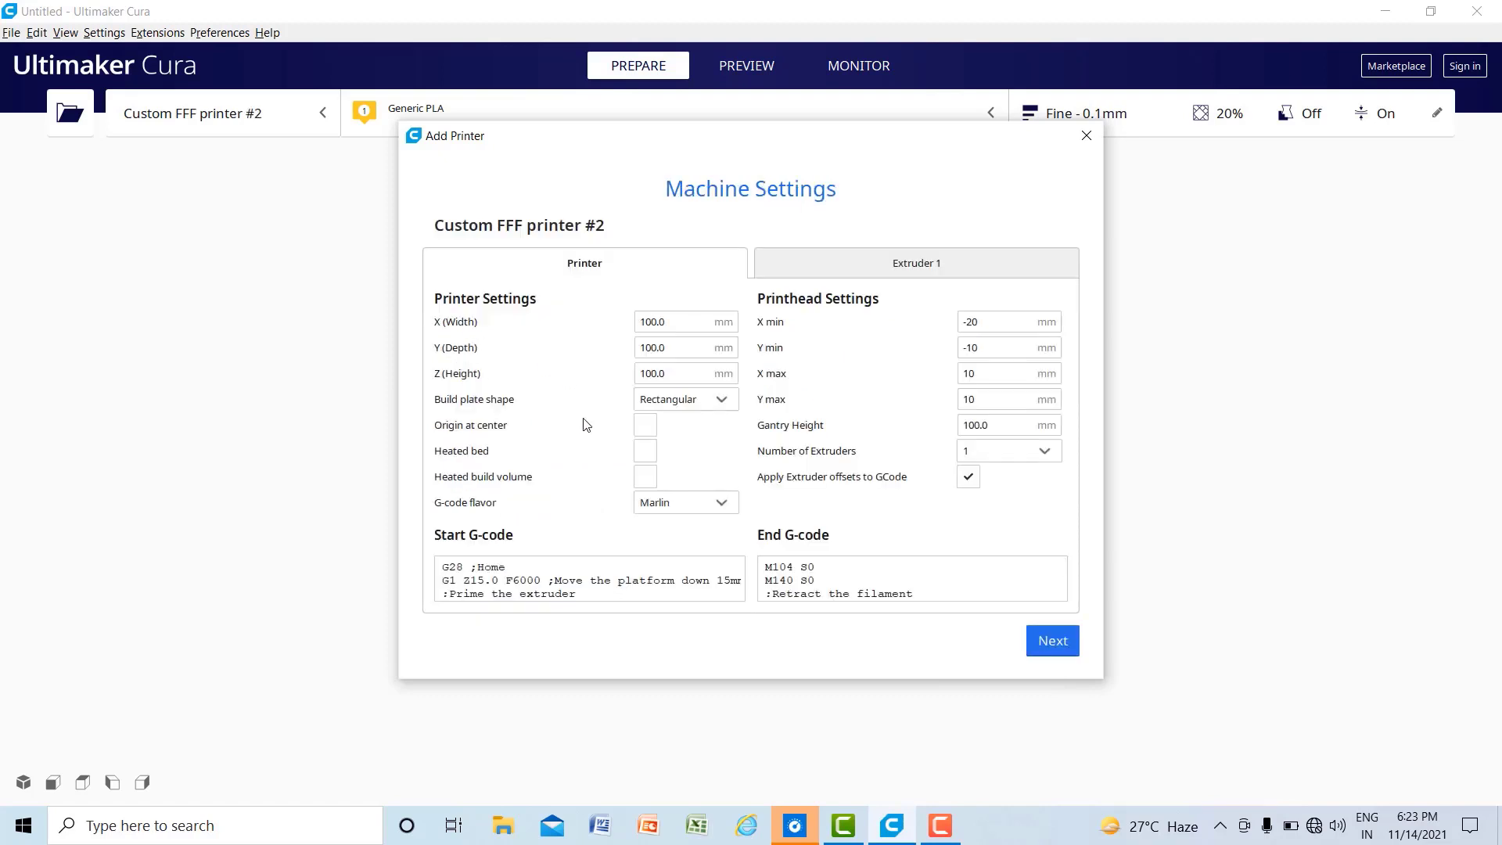
# Set the custom printer's X width, Y depth and Z height to 300 mm each.
pyautogui.moveTo(584, 425)
pyautogui.click(674, 320)
pyautogui.press('BackSpace')
pyautogui.press('BackSpace')
pyautogui.press('BackSpace')
pyautogui.write('300')
pyautogui.click(670, 349)
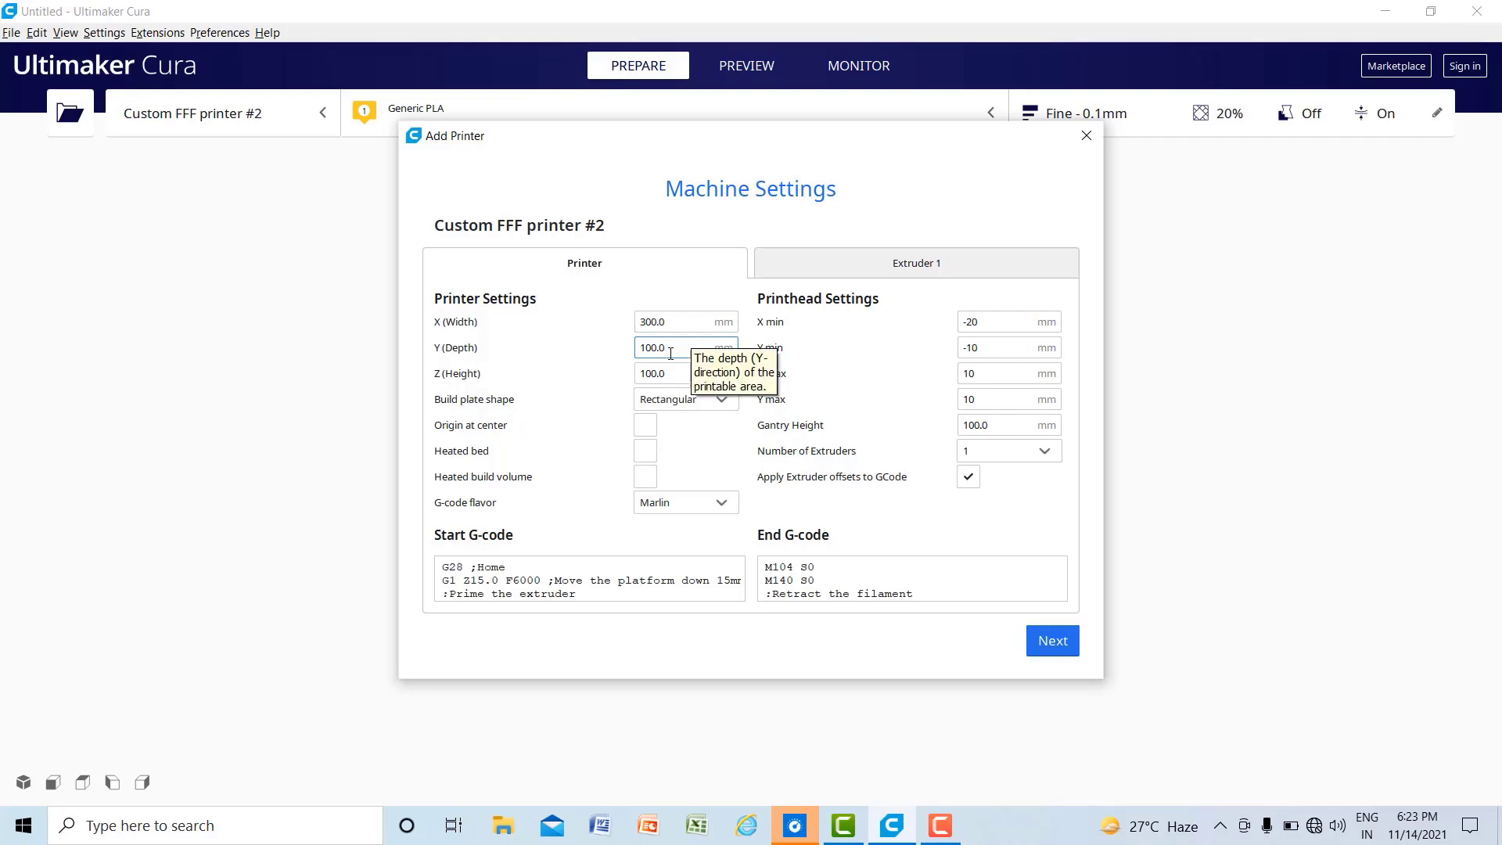
pyautogui.press('BackSpace')
pyautogui.press('BackSpace')
pyautogui.press('BackSpace')
pyautogui.write('300')
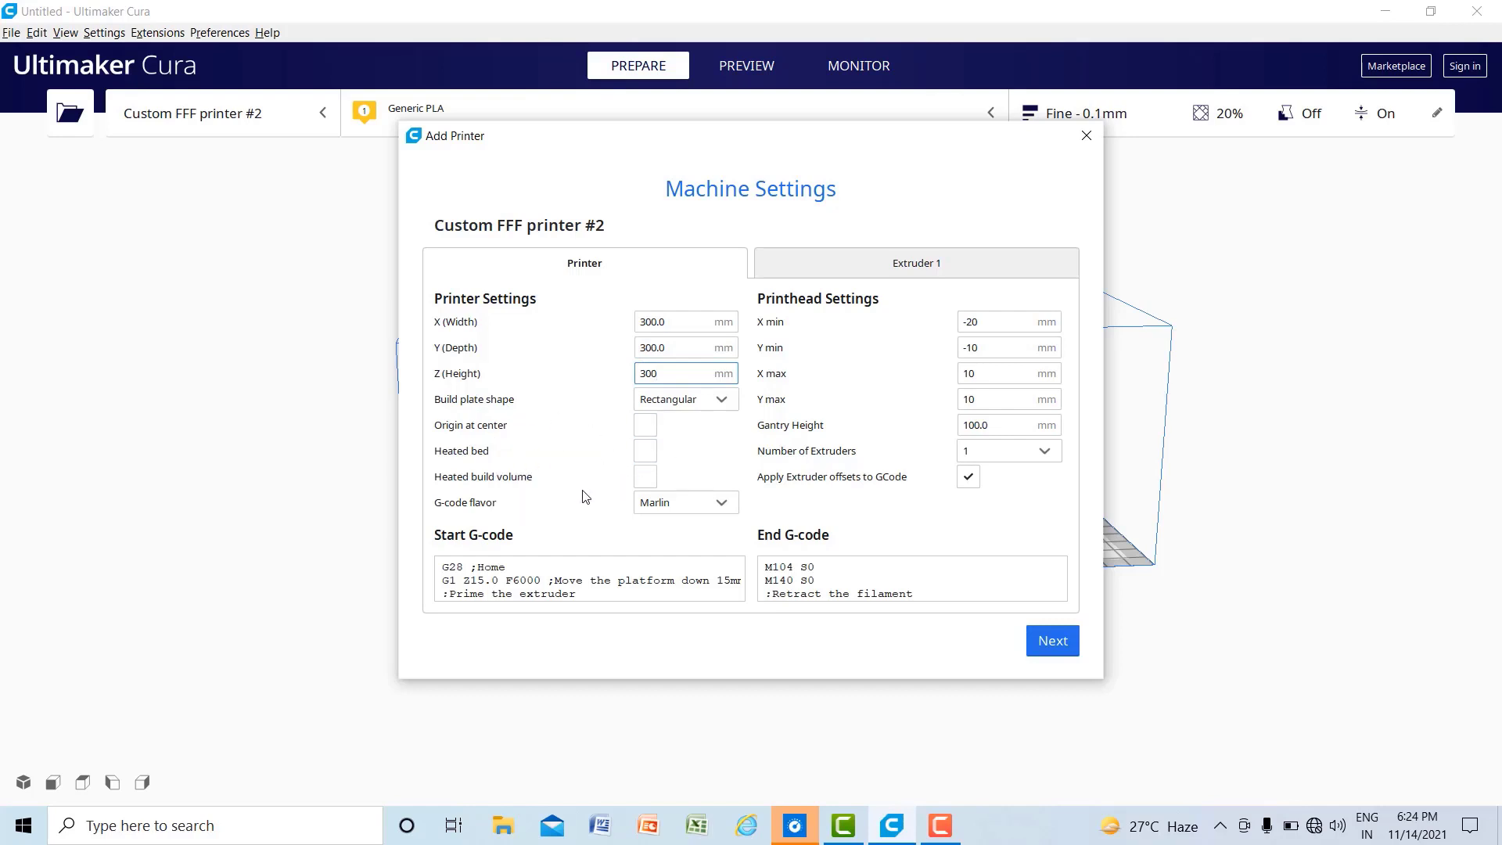
# Review the G-code flavor choices, extruder count options and start G-code, keeping Marlin and 1 extruder.
pyautogui.click(702, 507)
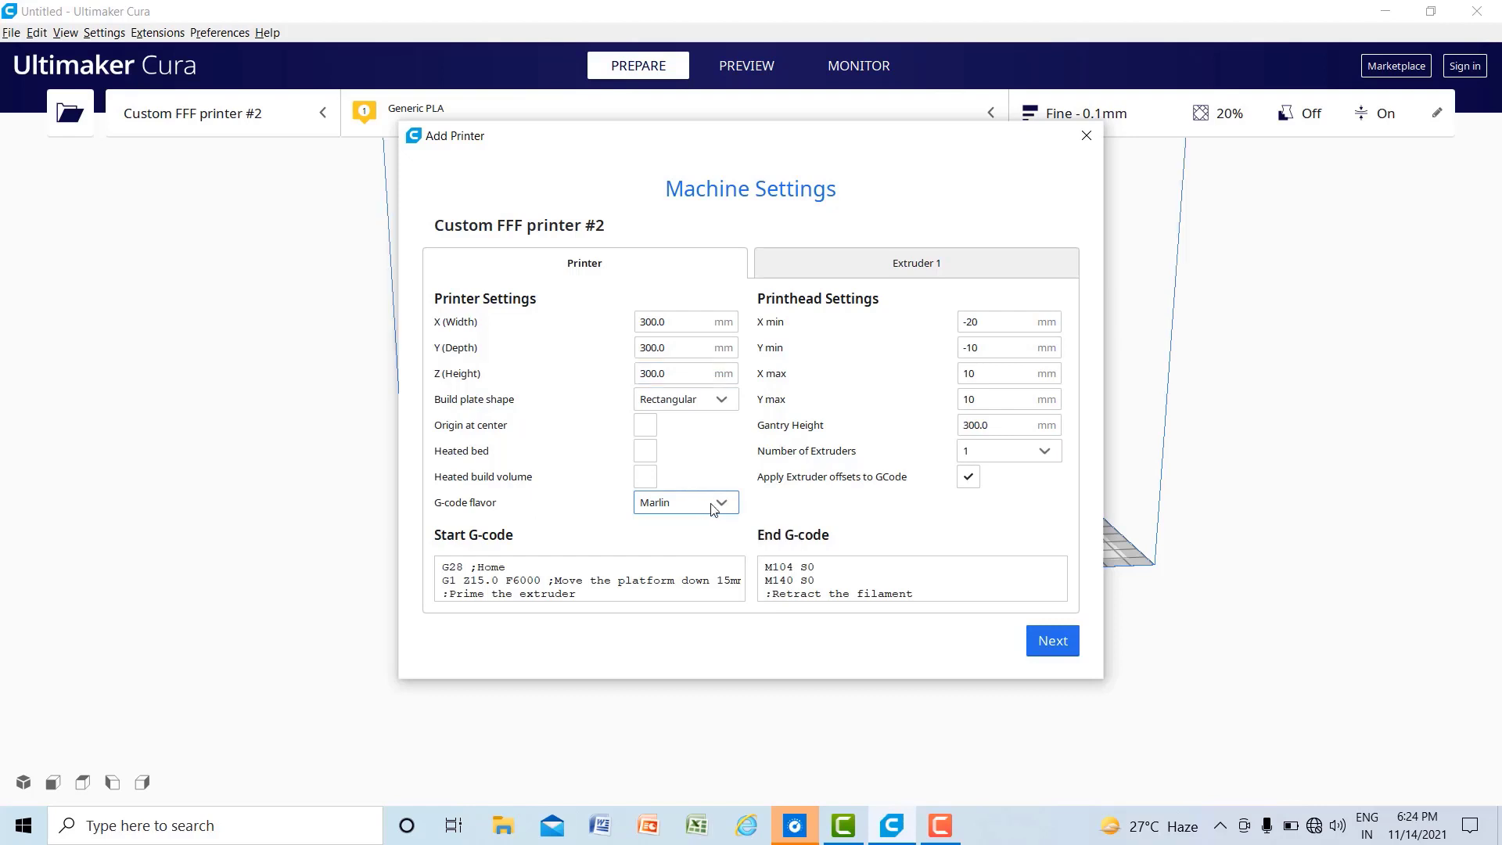
pyautogui.click(712, 506)
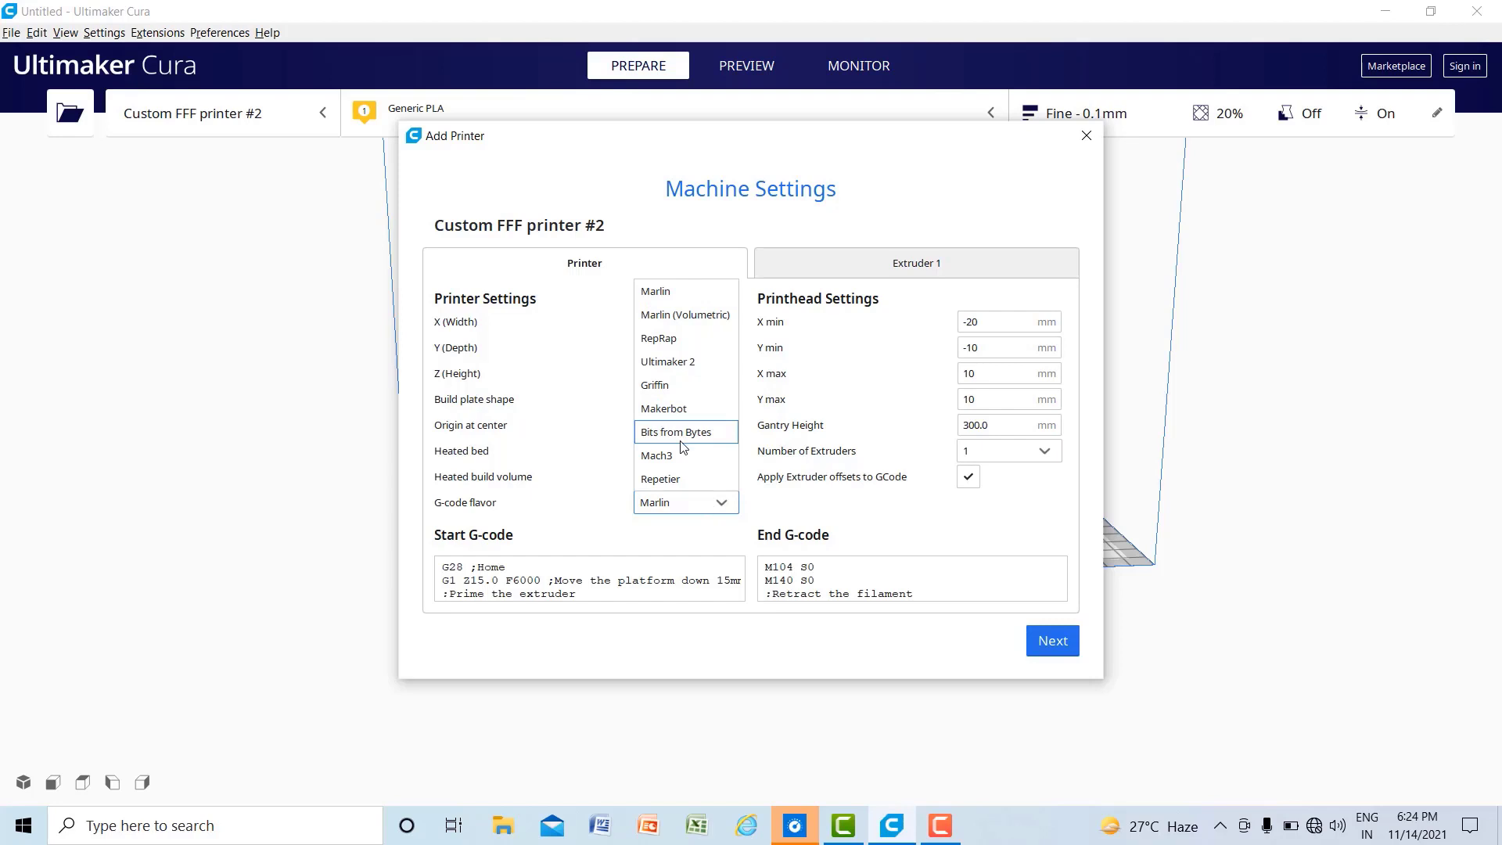
pyautogui.click(692, 513)
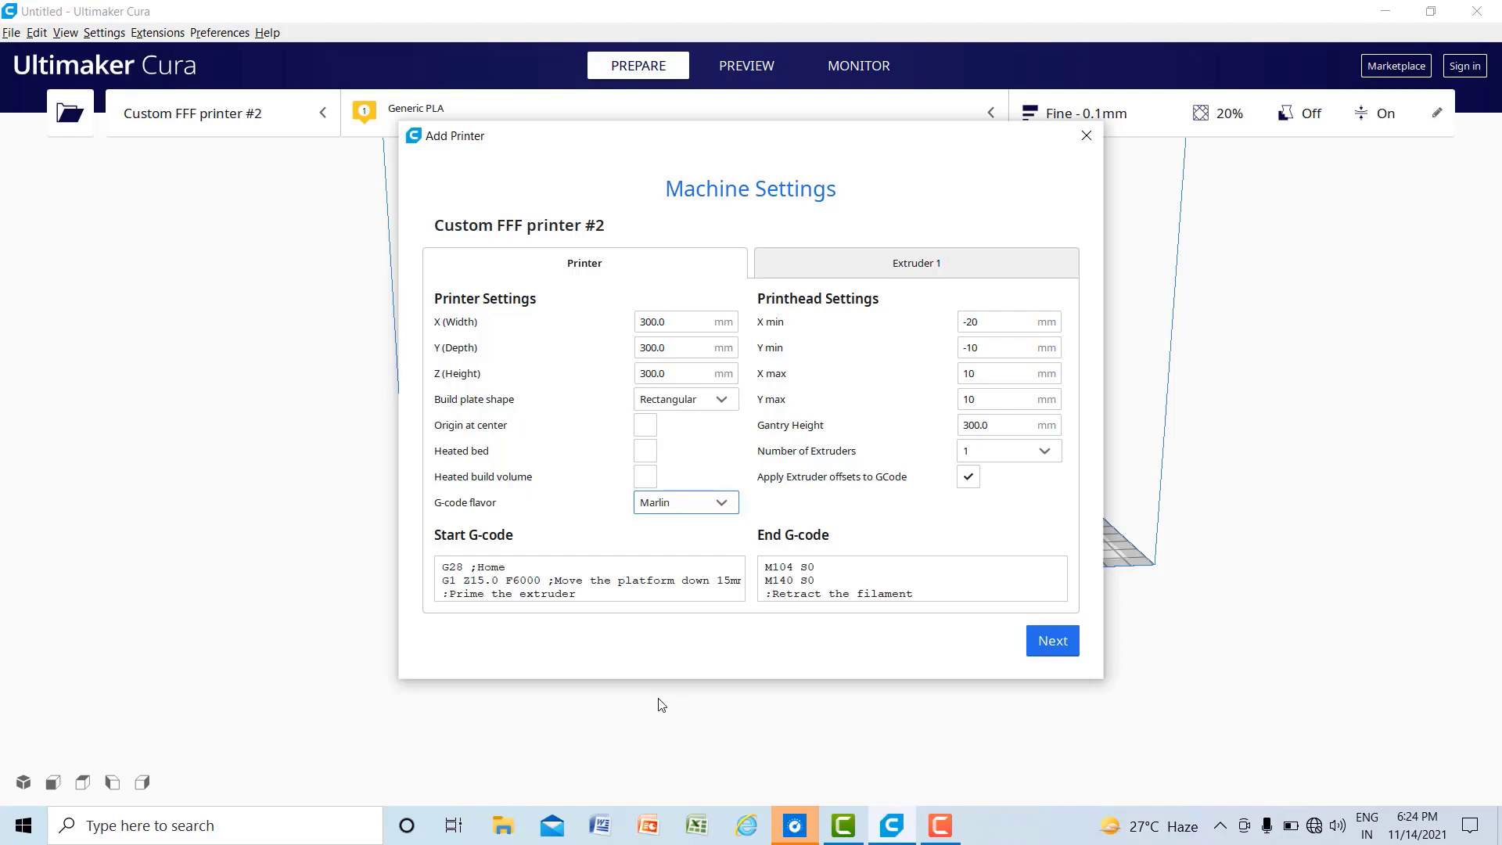
pyautogui.click(984, 456)
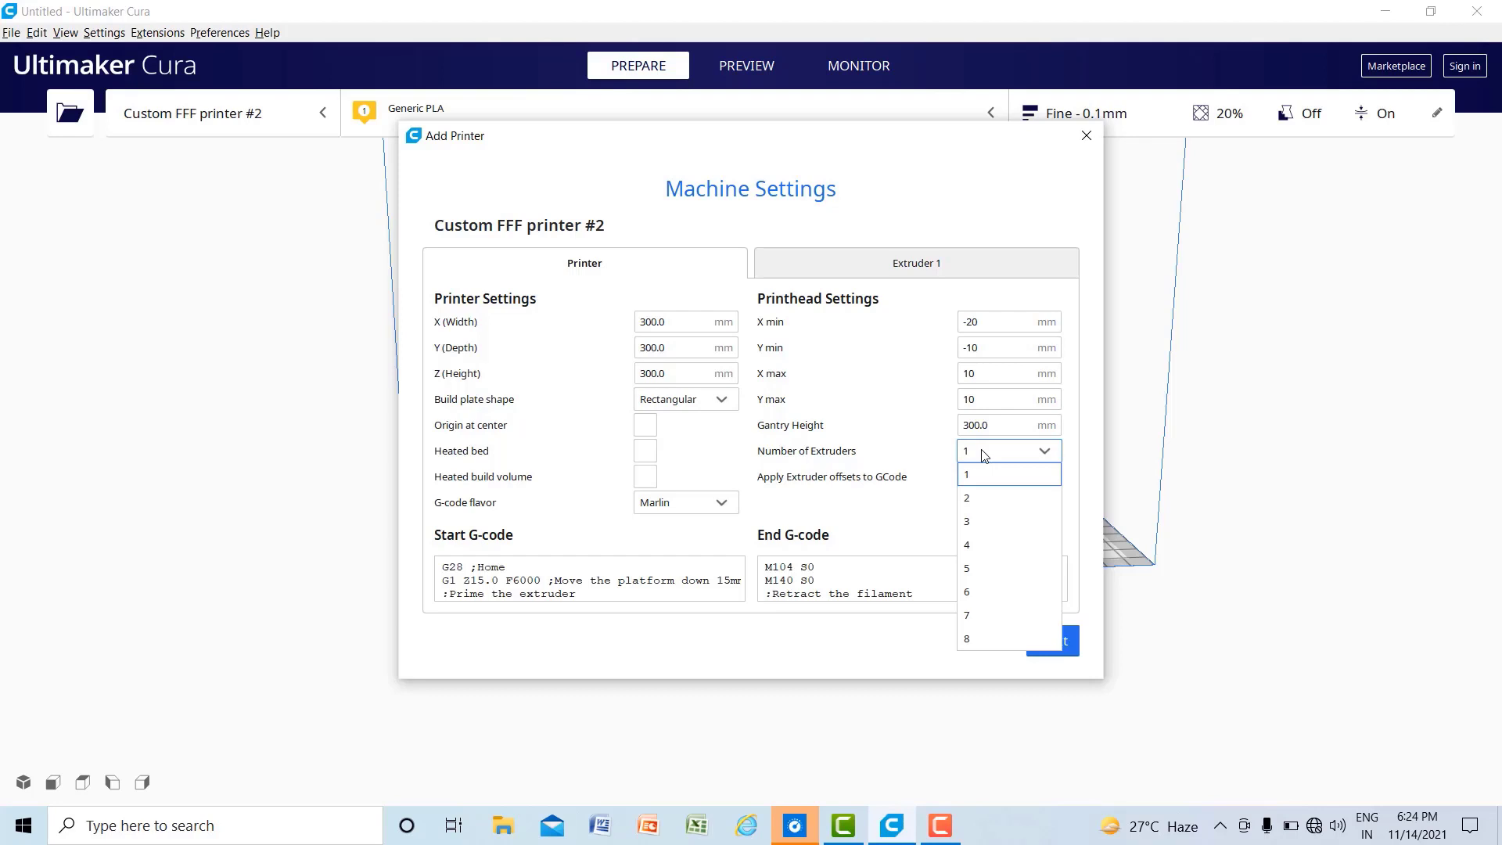
pyautogui.click(974, 484)
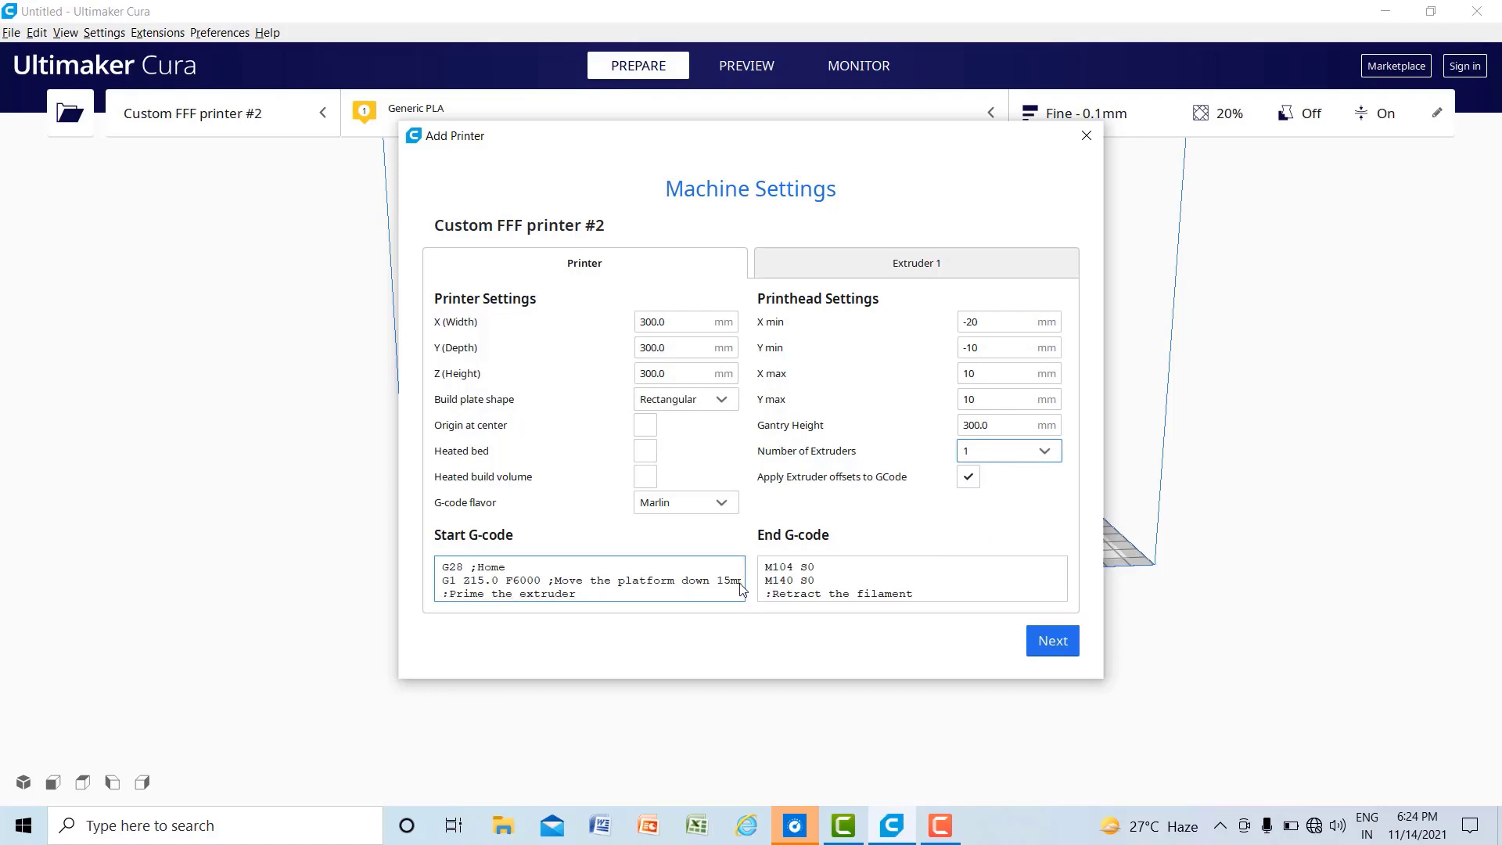
pyautogui.scroll(-2, 639, 567)
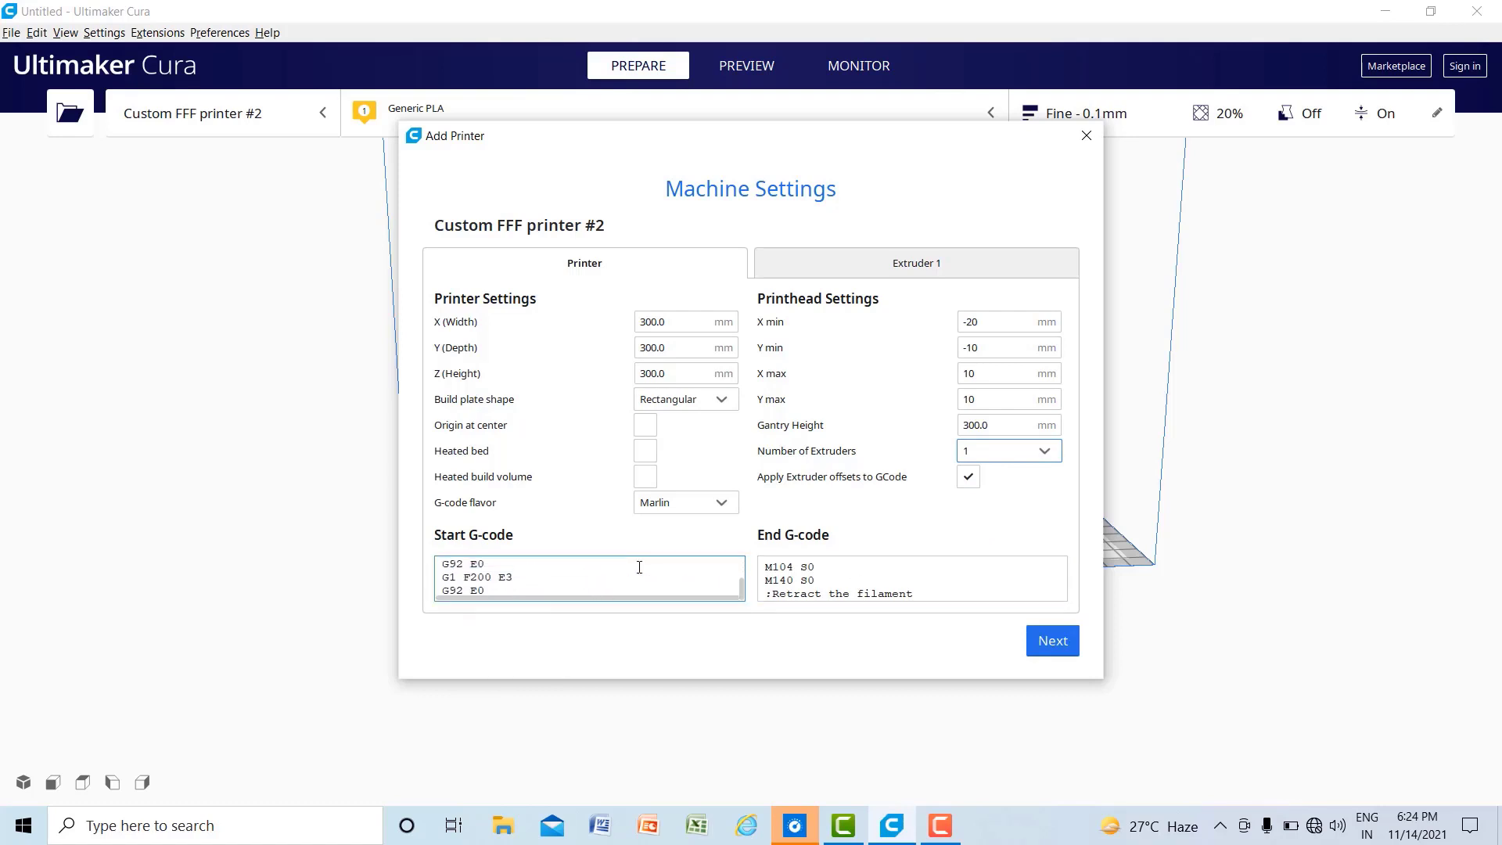
pyautogui.scroll(5, 639, 566)
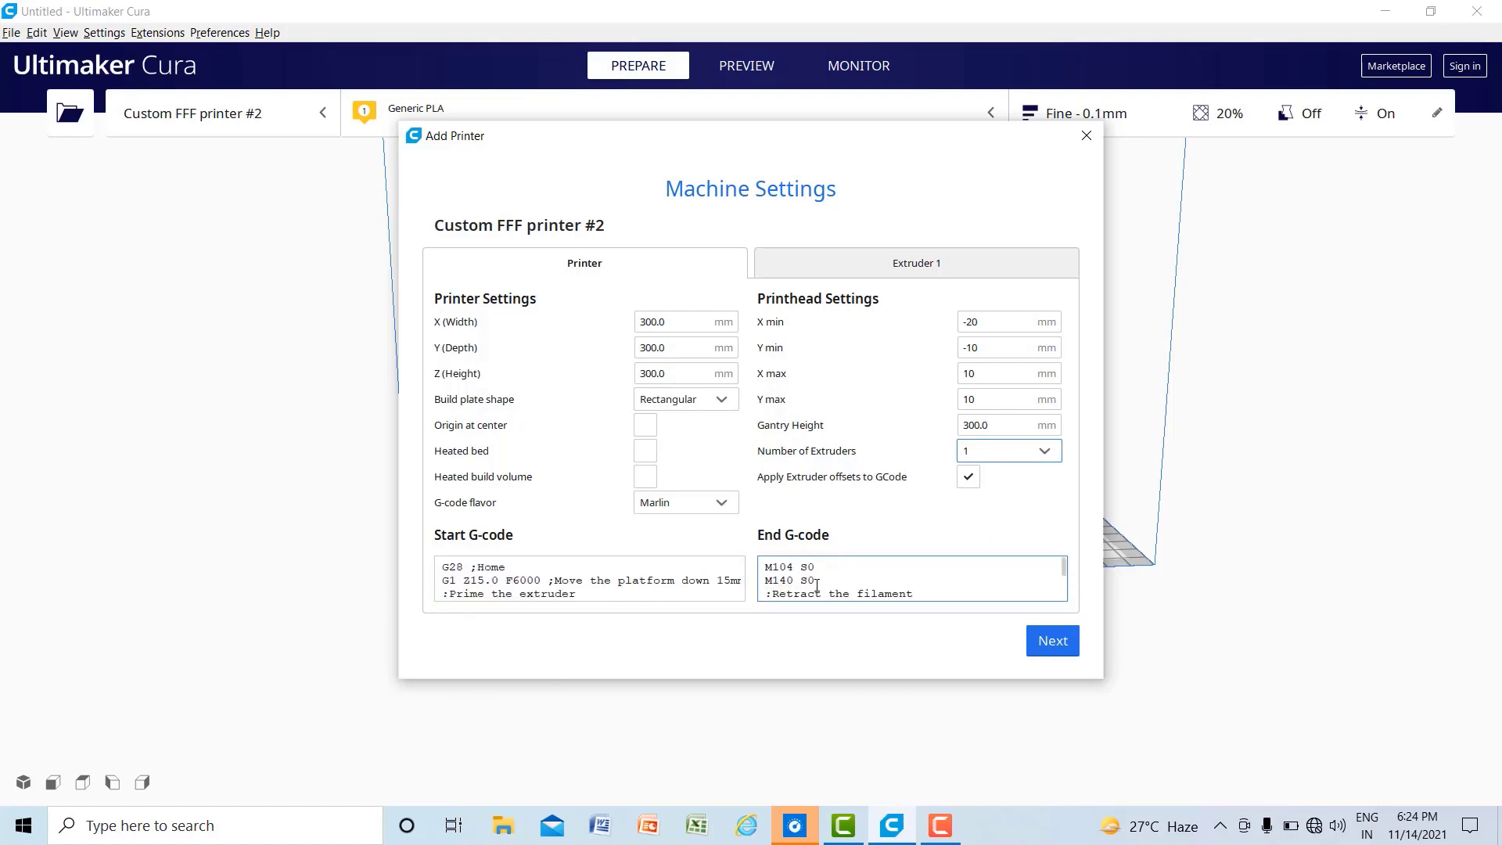
# Keep the build plate shape rectangular, enable the origin at center and finish the machine settings.
pyautogui.click(679, 401)
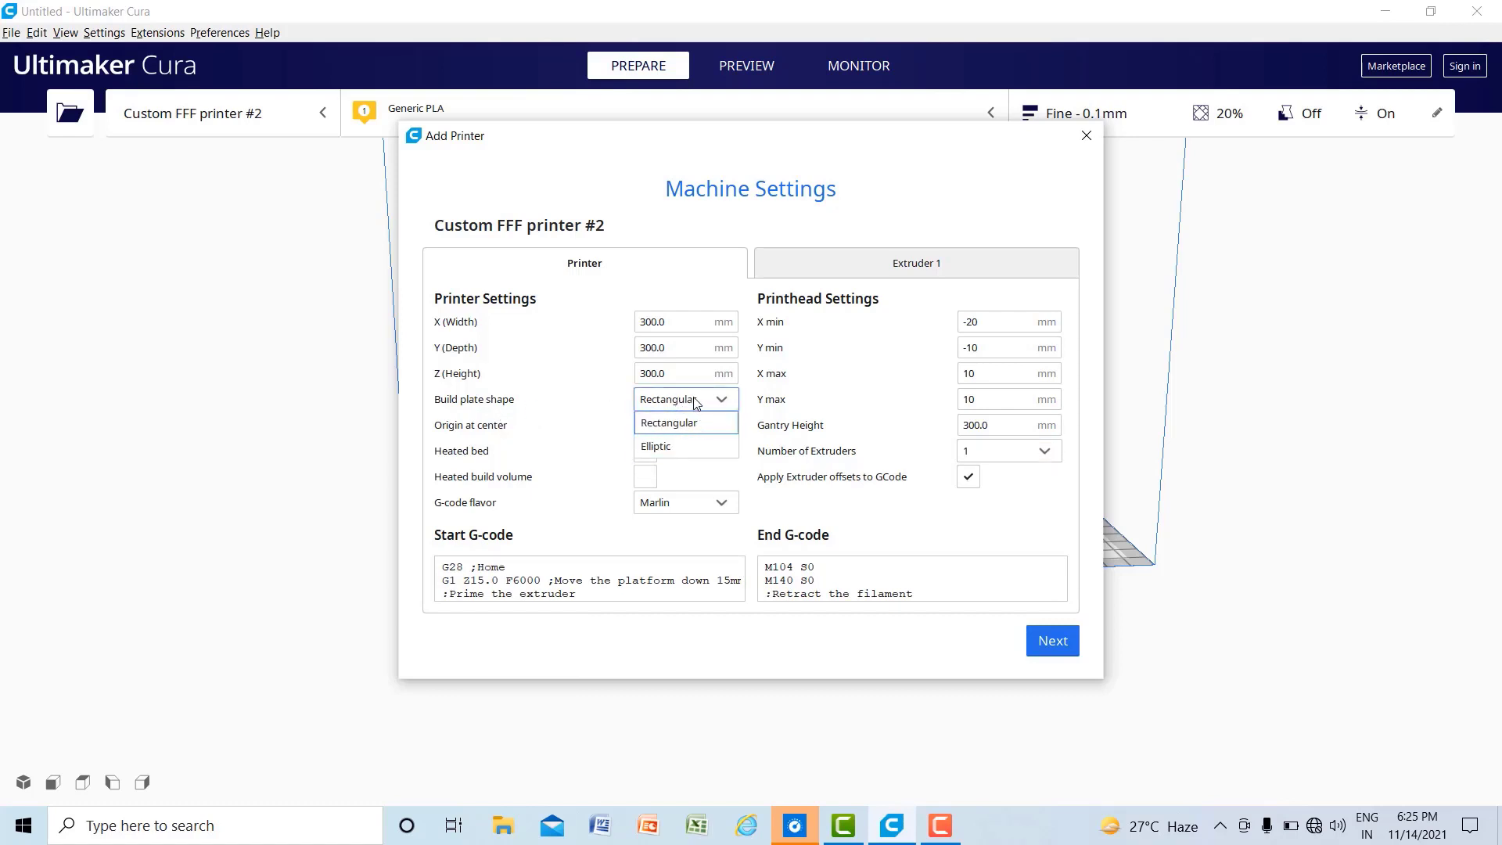
pyautogui.click(697, 402)
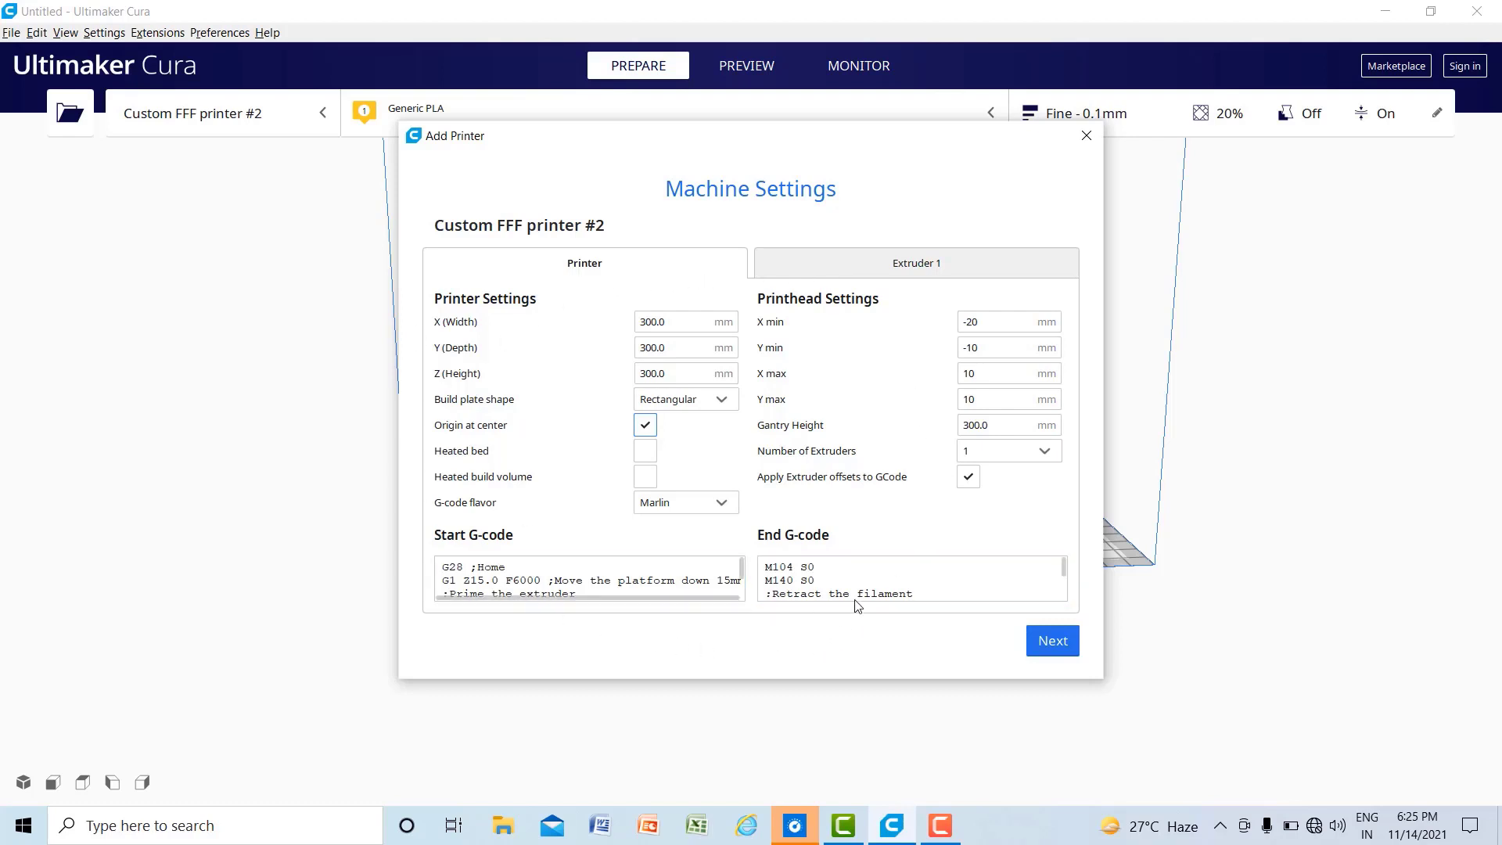
pyautogui.click(1051, 641)
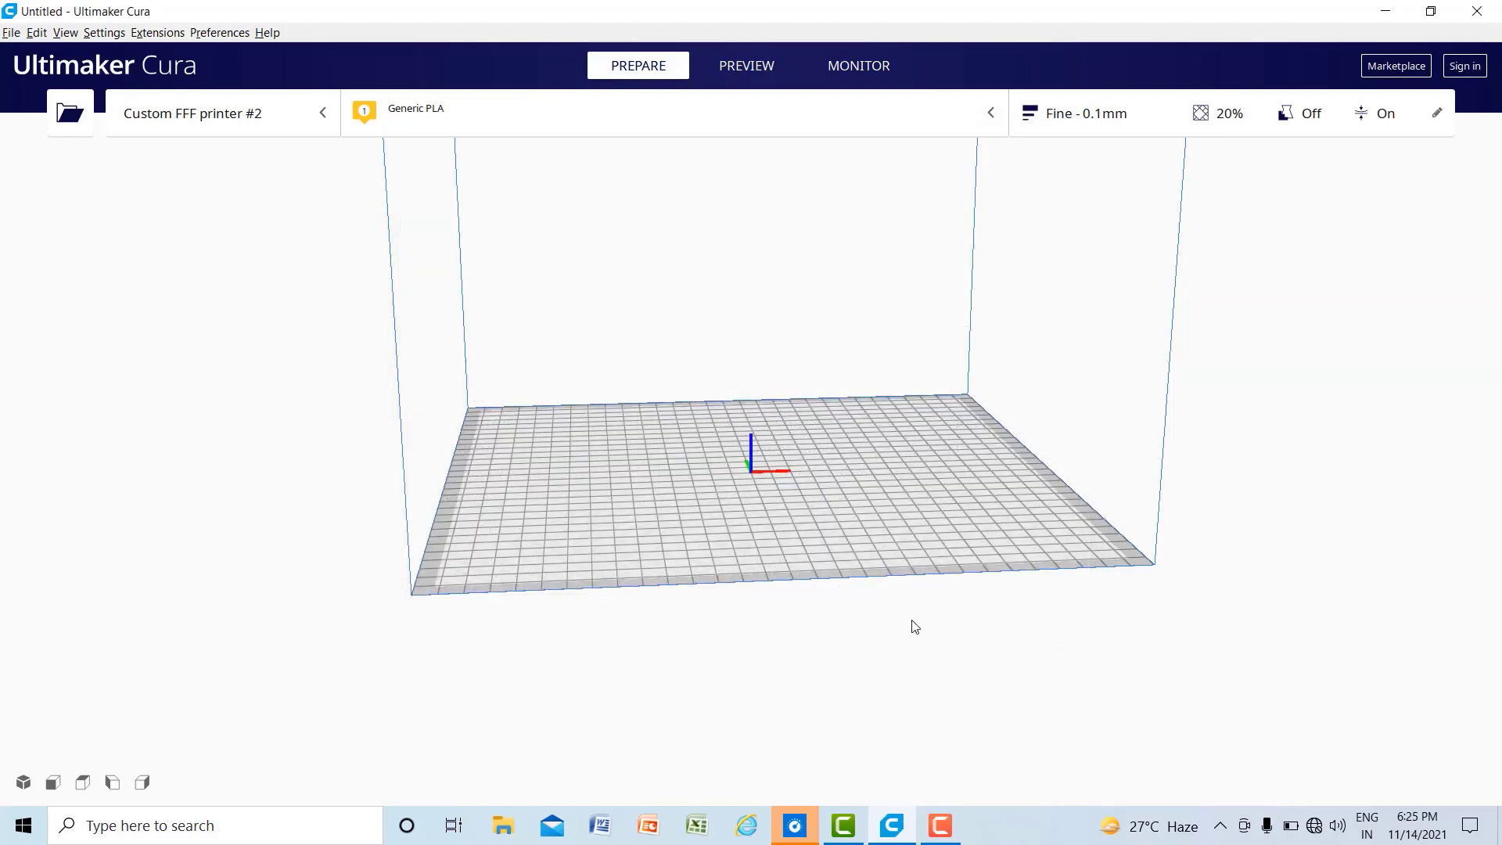
pyautogui.scroll(1, 825, 662)
pyautogui.scroll(-6, 825, 662)
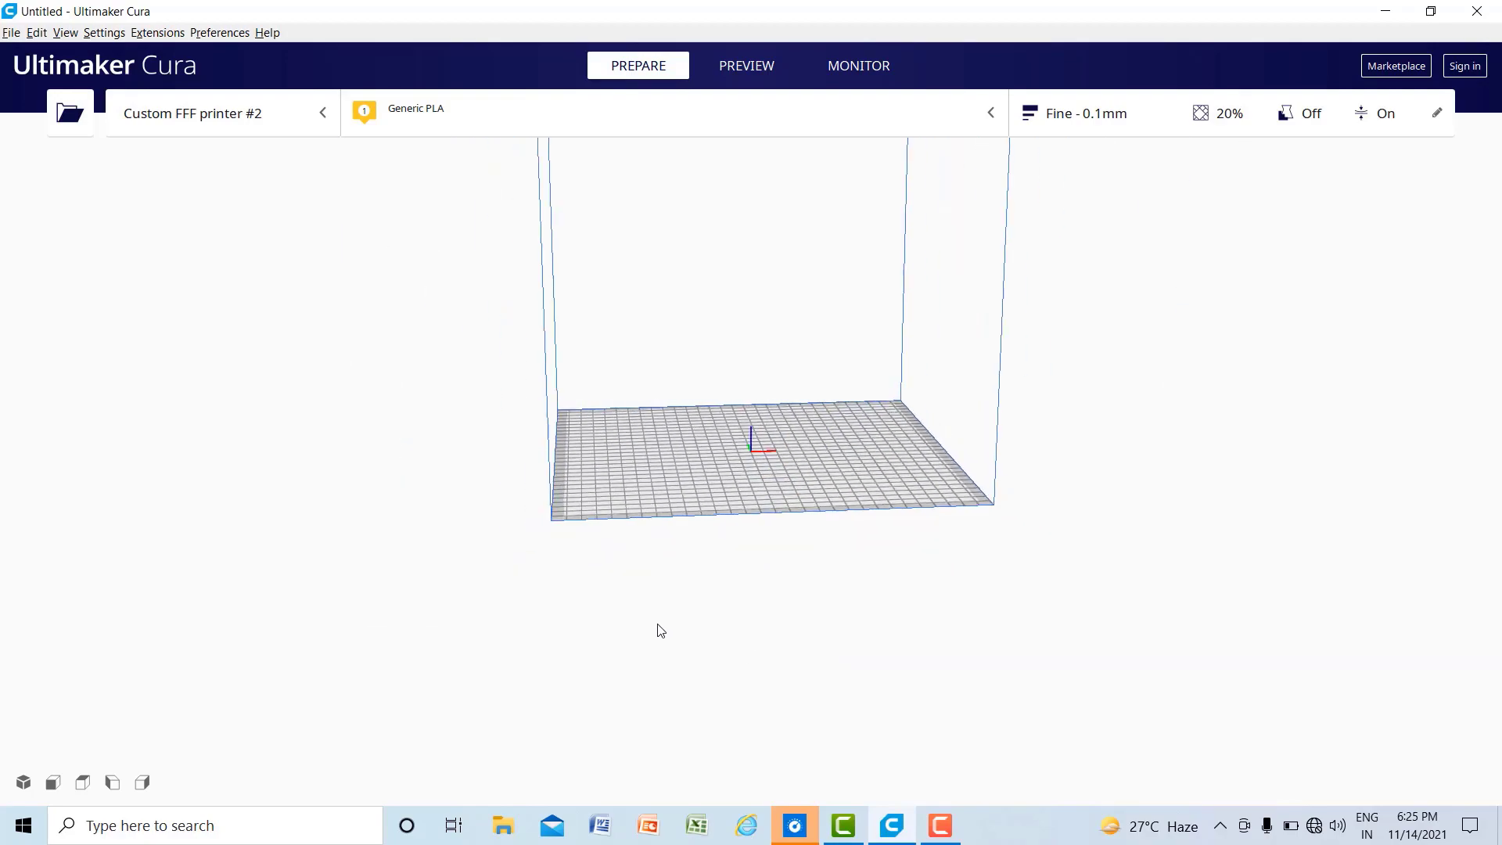
pyautogui.scroll(8, 661, 631)
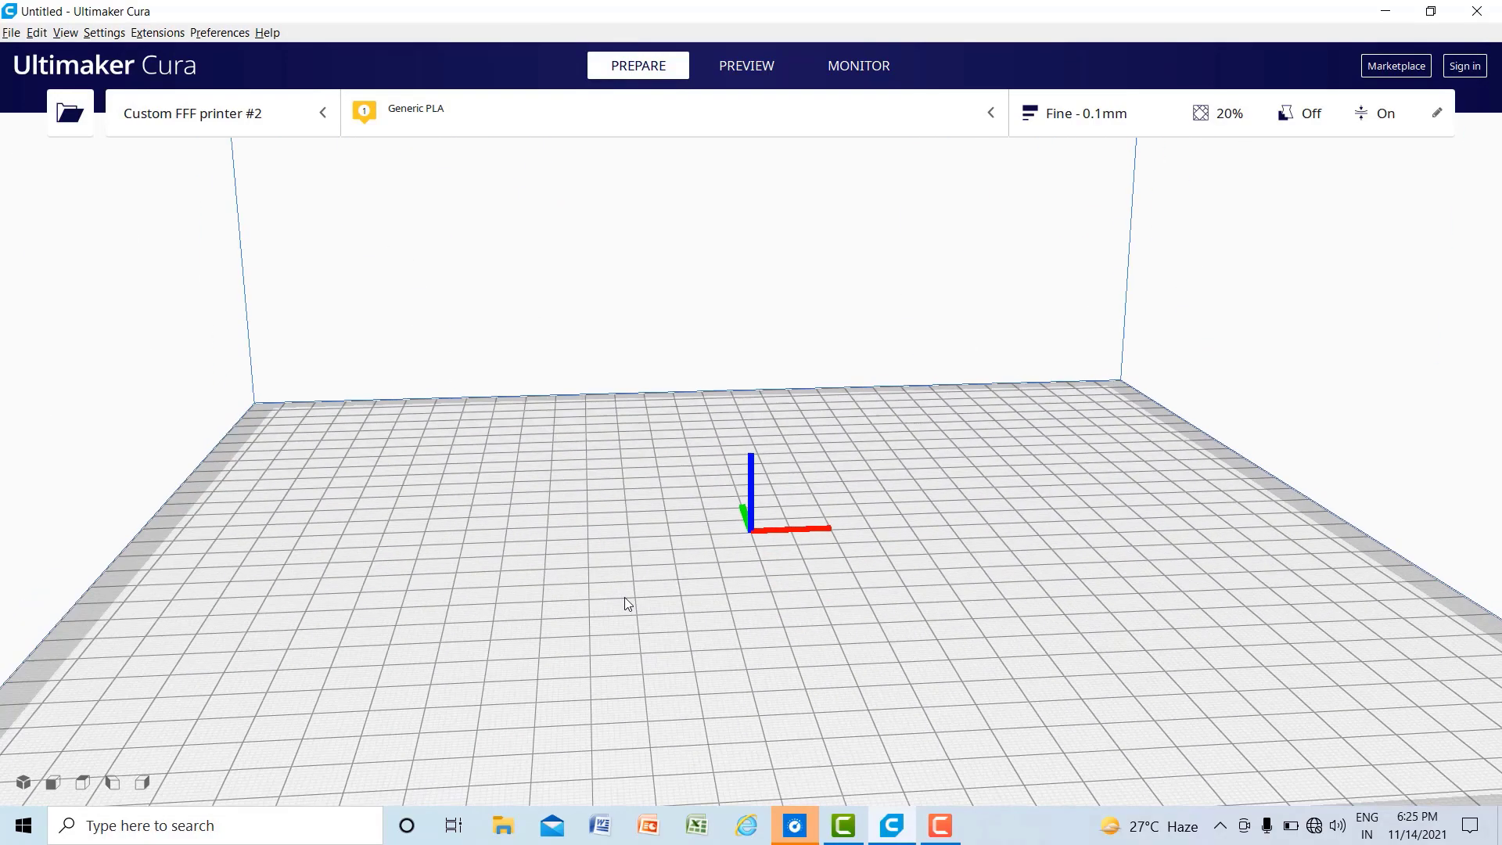
pyautogui.scroll(-5, 624, 597)
pyautogui.scroll(5, 619, 603)
pyautogui.scroll(-1, 619, 605)
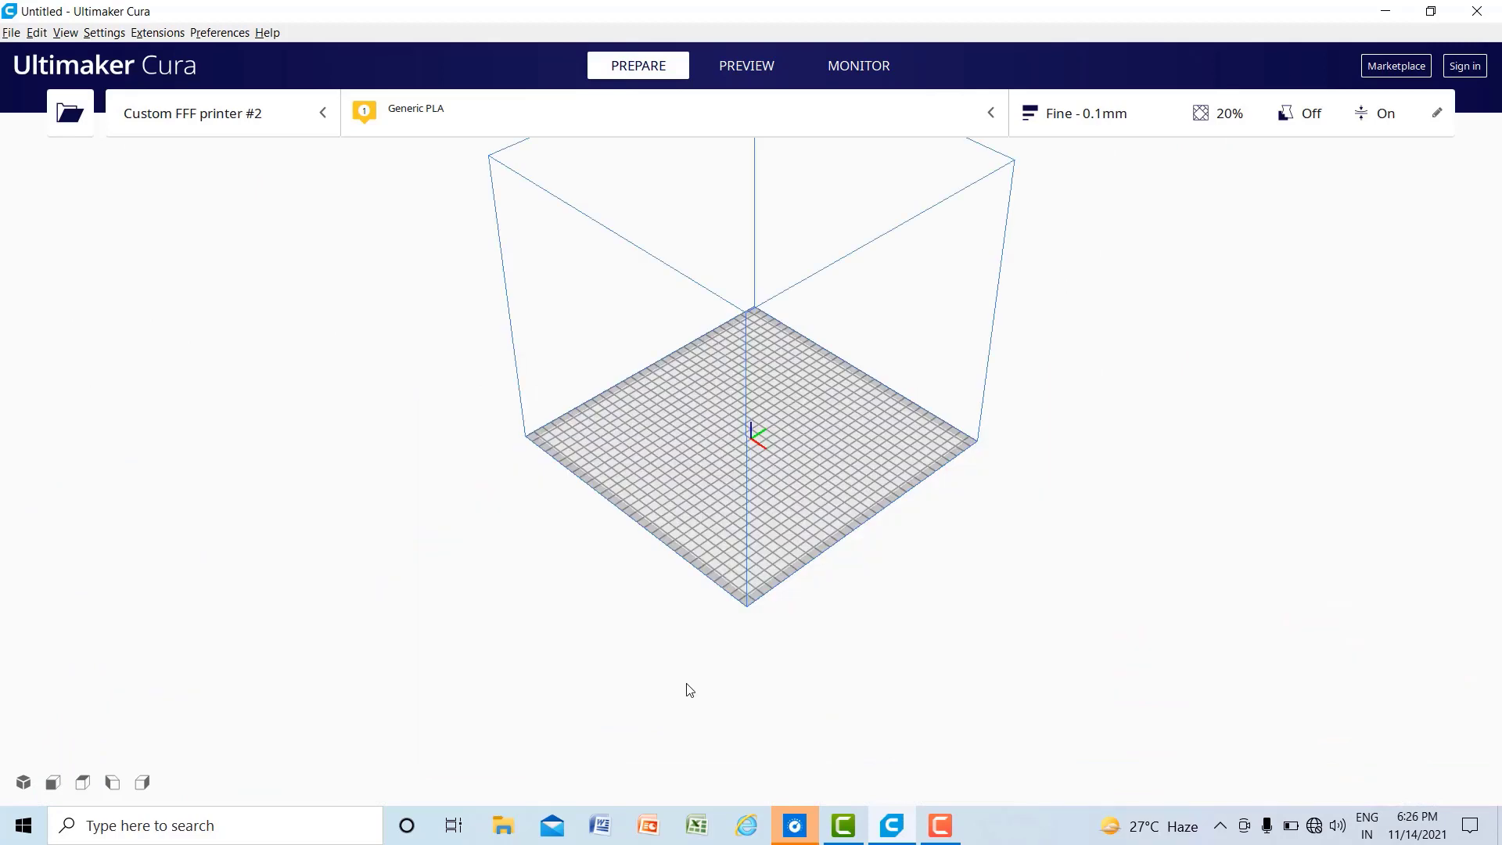
# Load the Smooth Bruticus model from the Downloads folder onto the build plate.
pyautogui.click(78, 116)
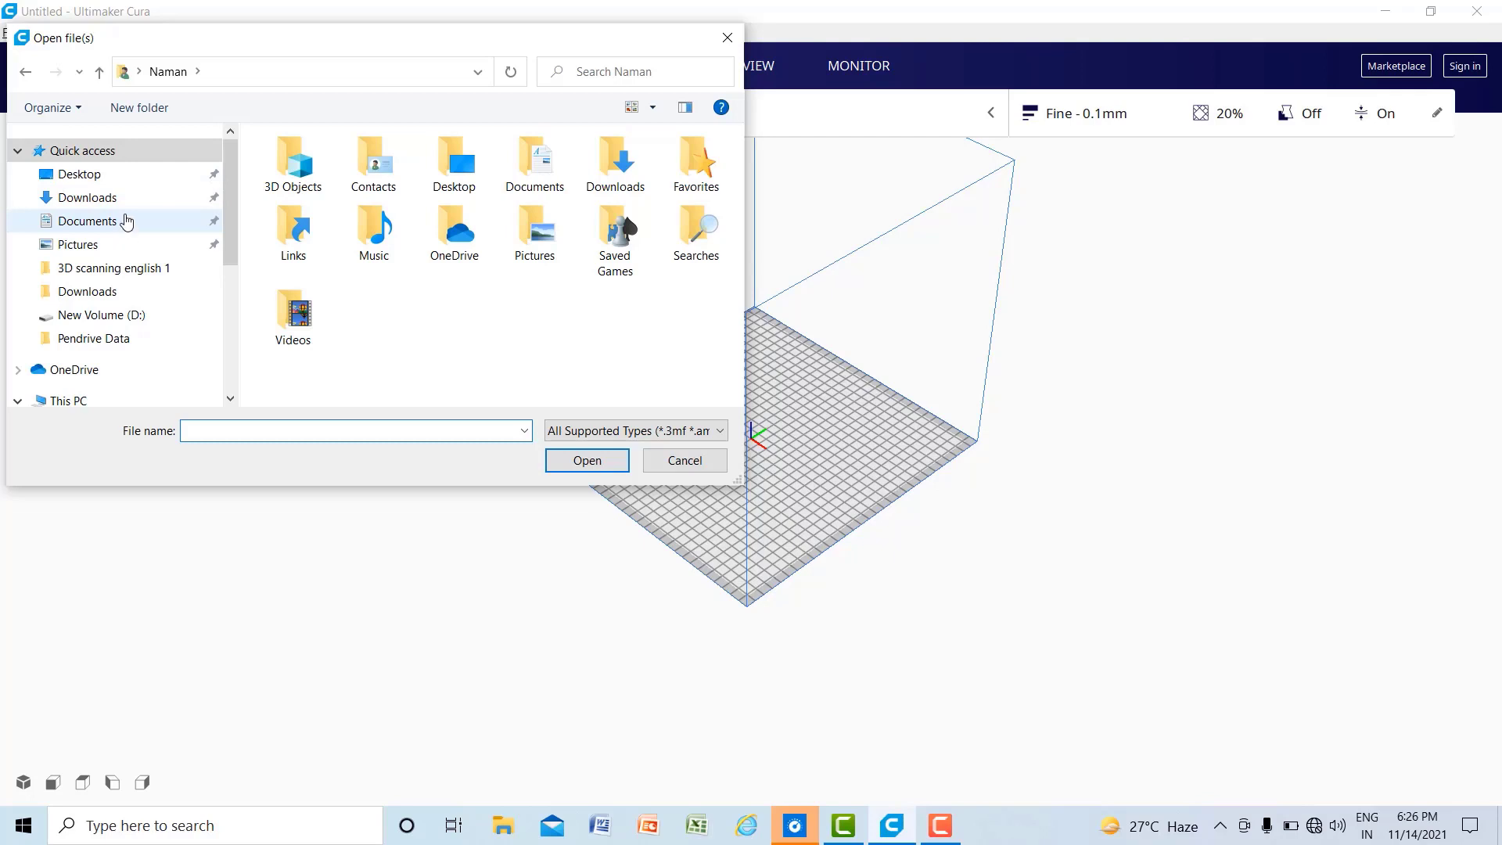
pyautogui.click(100, 201)
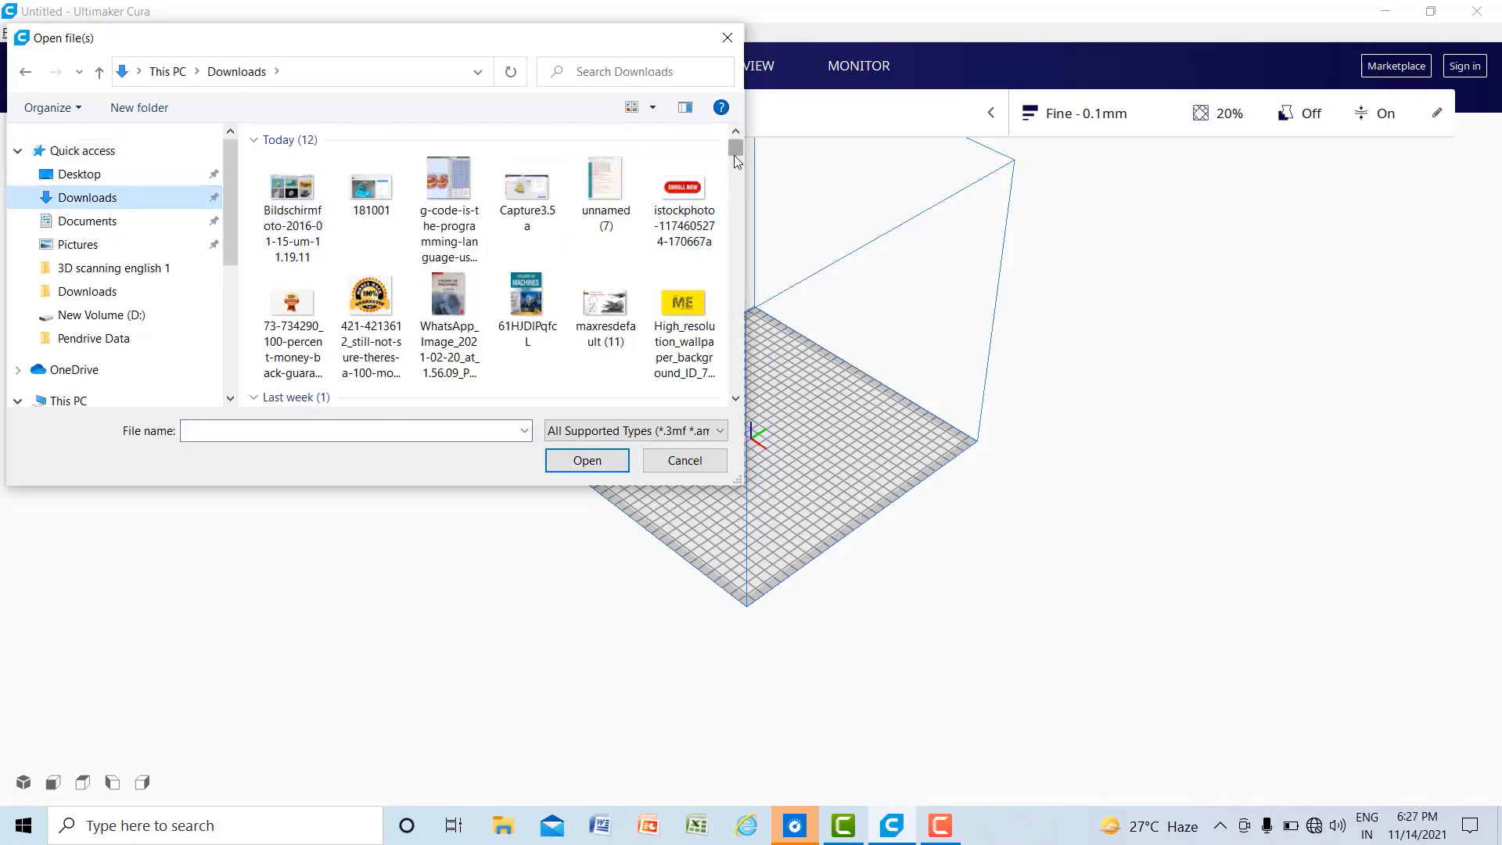
pyautogui.moveTo(734, 155); pyautogui.dragTo(730, 327)
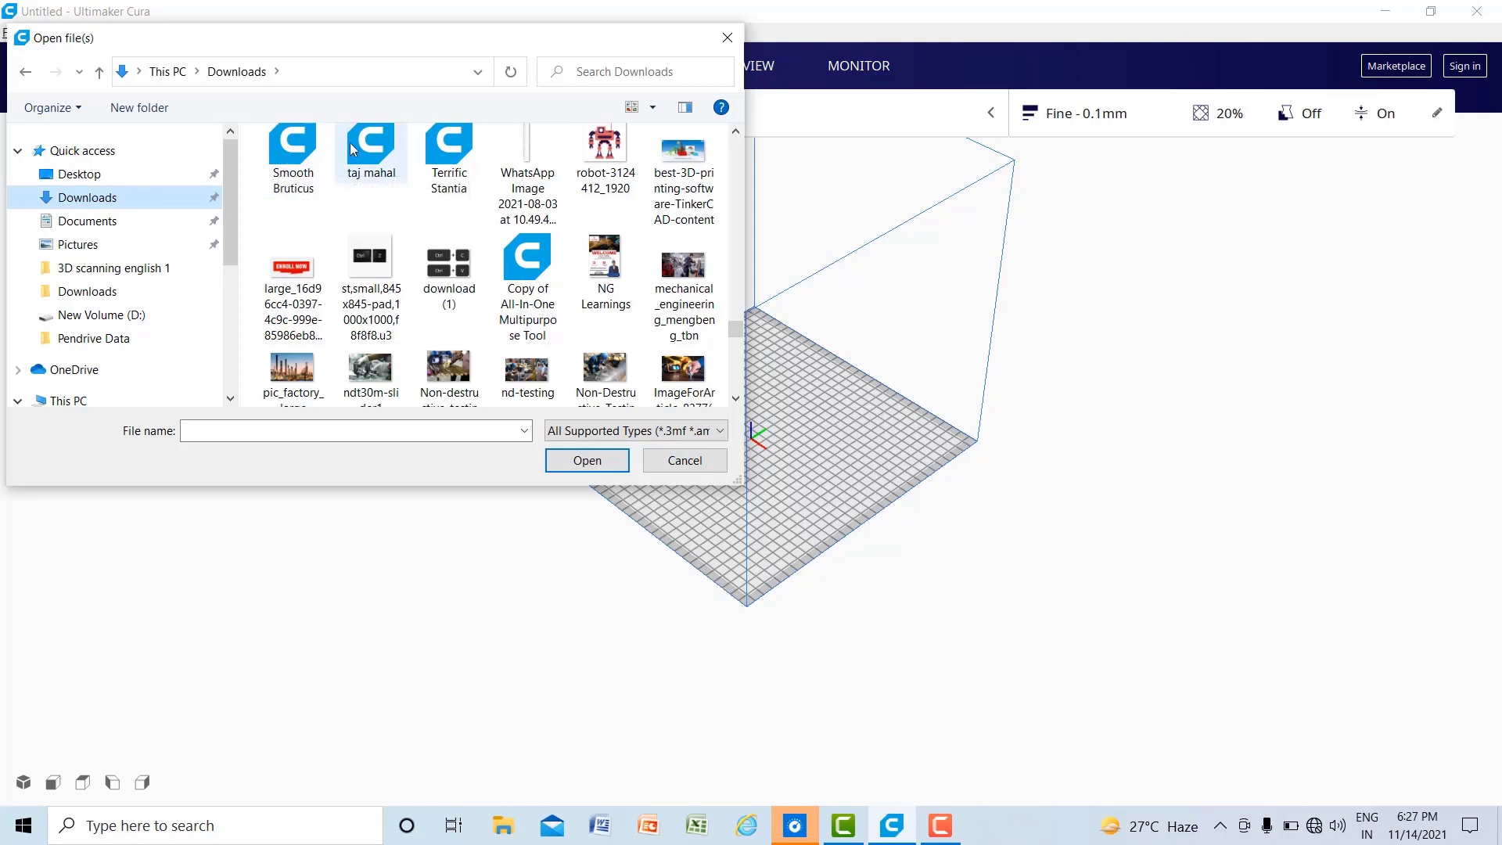
pyautogui.click(291, 160)
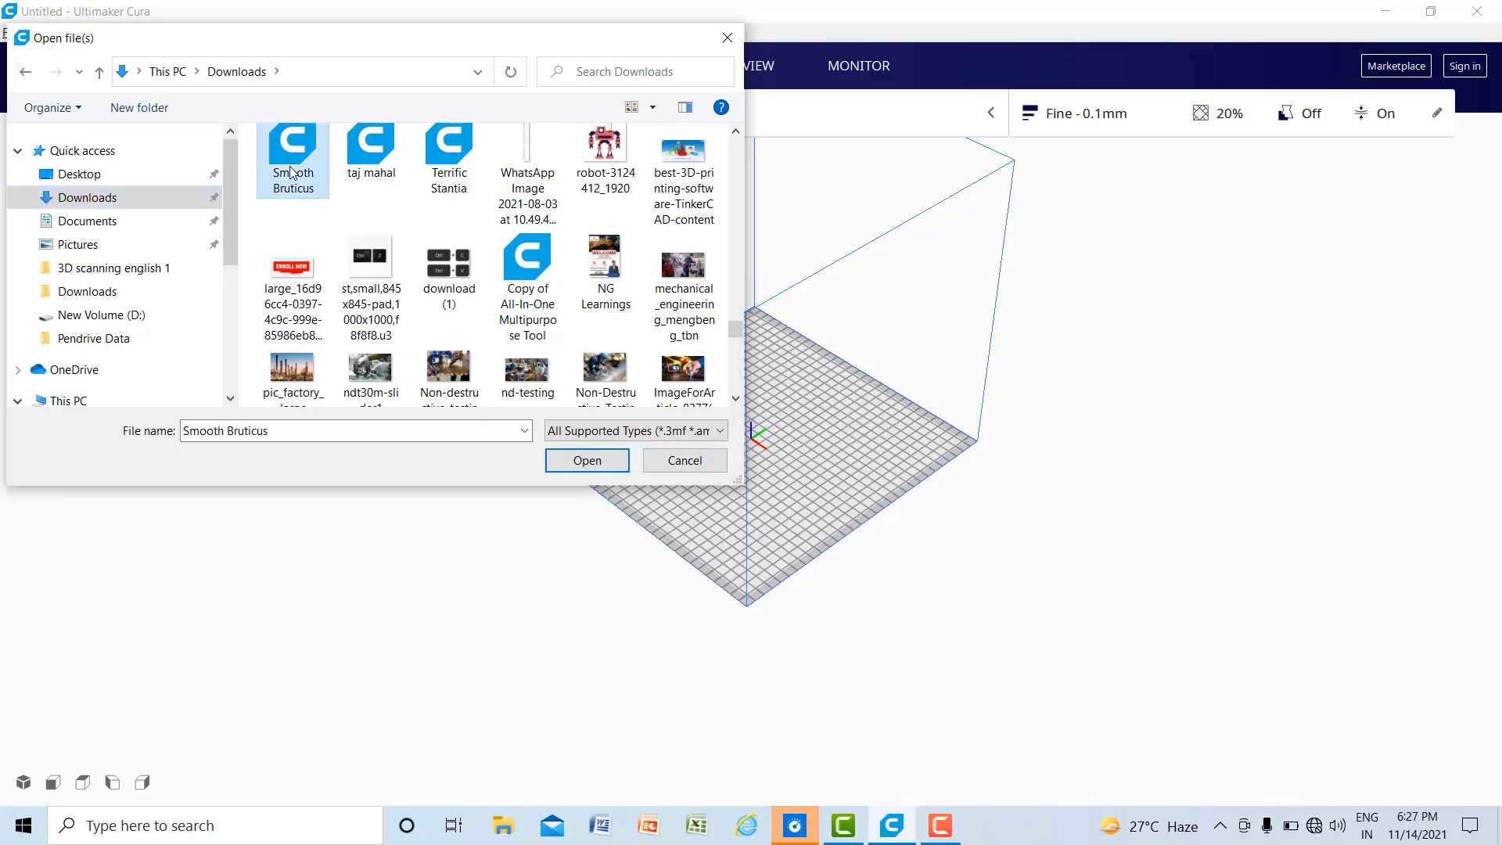
pyautogui.click(587, 460)
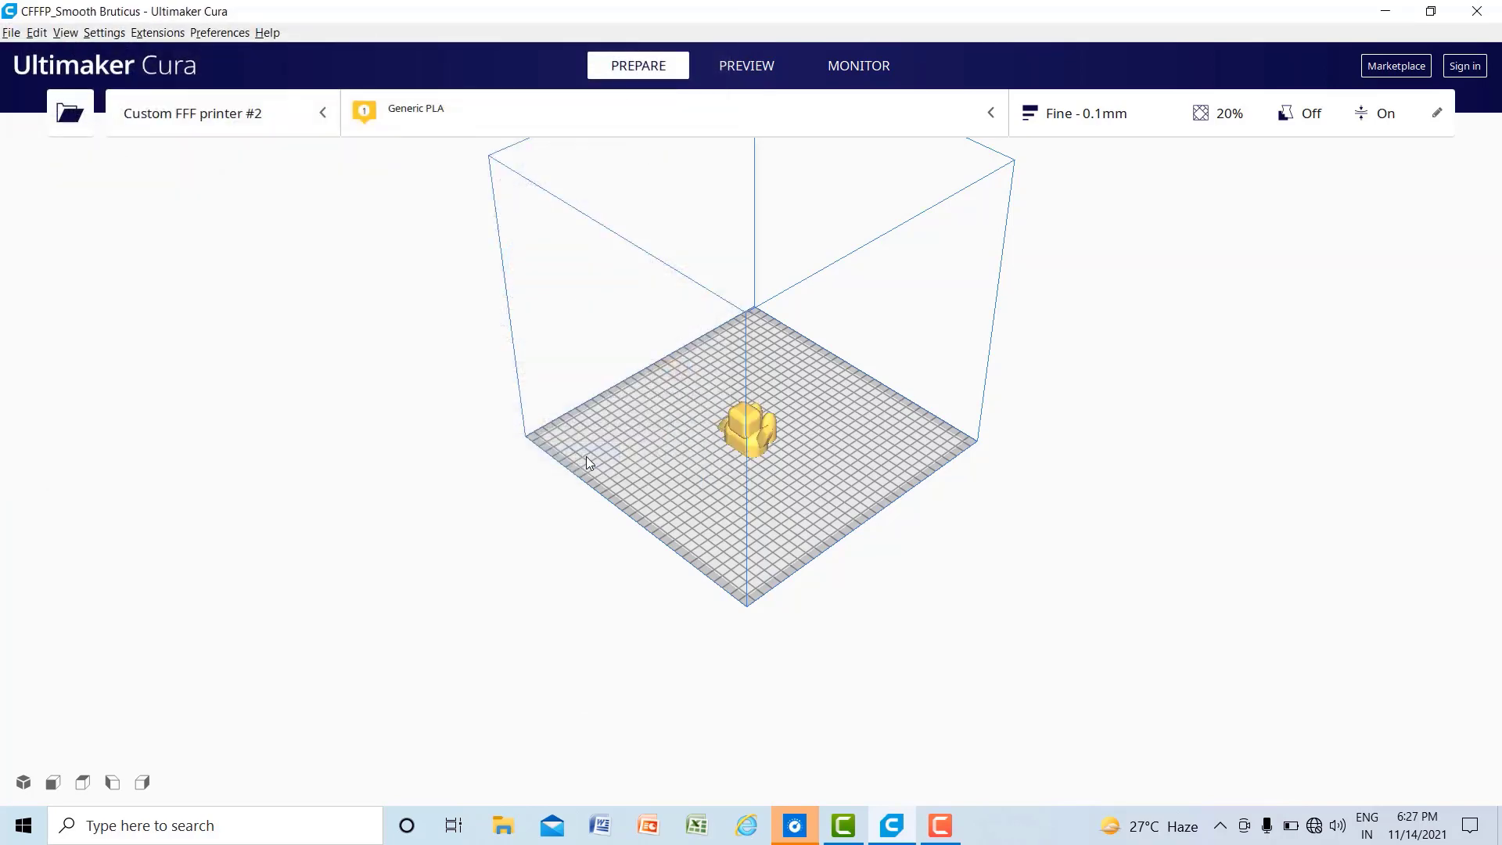
# Examine the loaded model and its placement on the build plate from several angles.
pyautogui.moveTo(905, 531); pyautogui.dragTo(594, 508, button='right')
pyautogui.scroll(5, 770, 507)
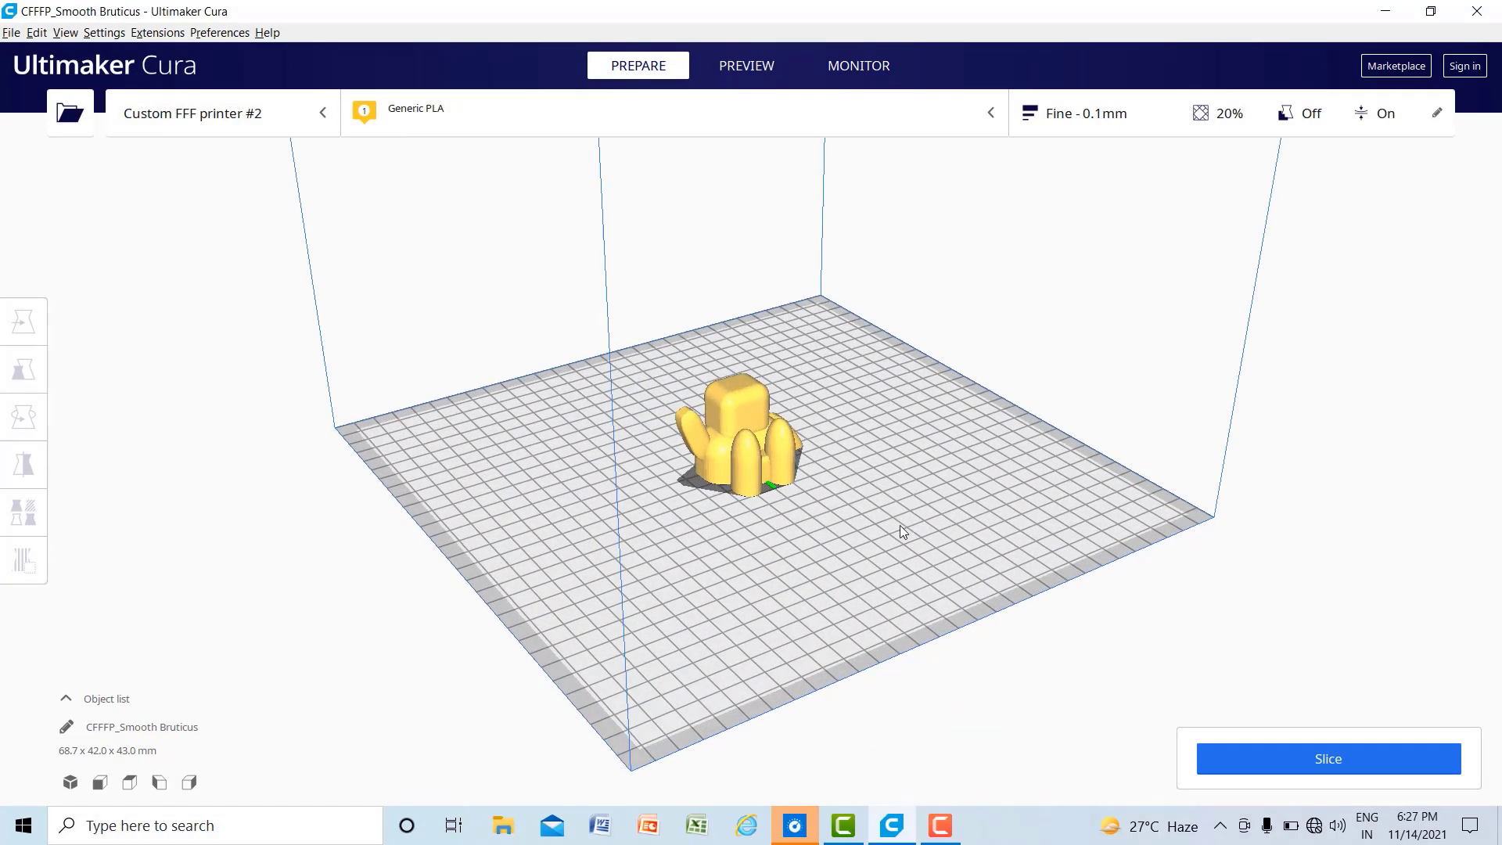
pyautogui.moveTo(900, 524); pyautogui.dragTo(854, 538, button='right')
pyautogui.click(737, 455)
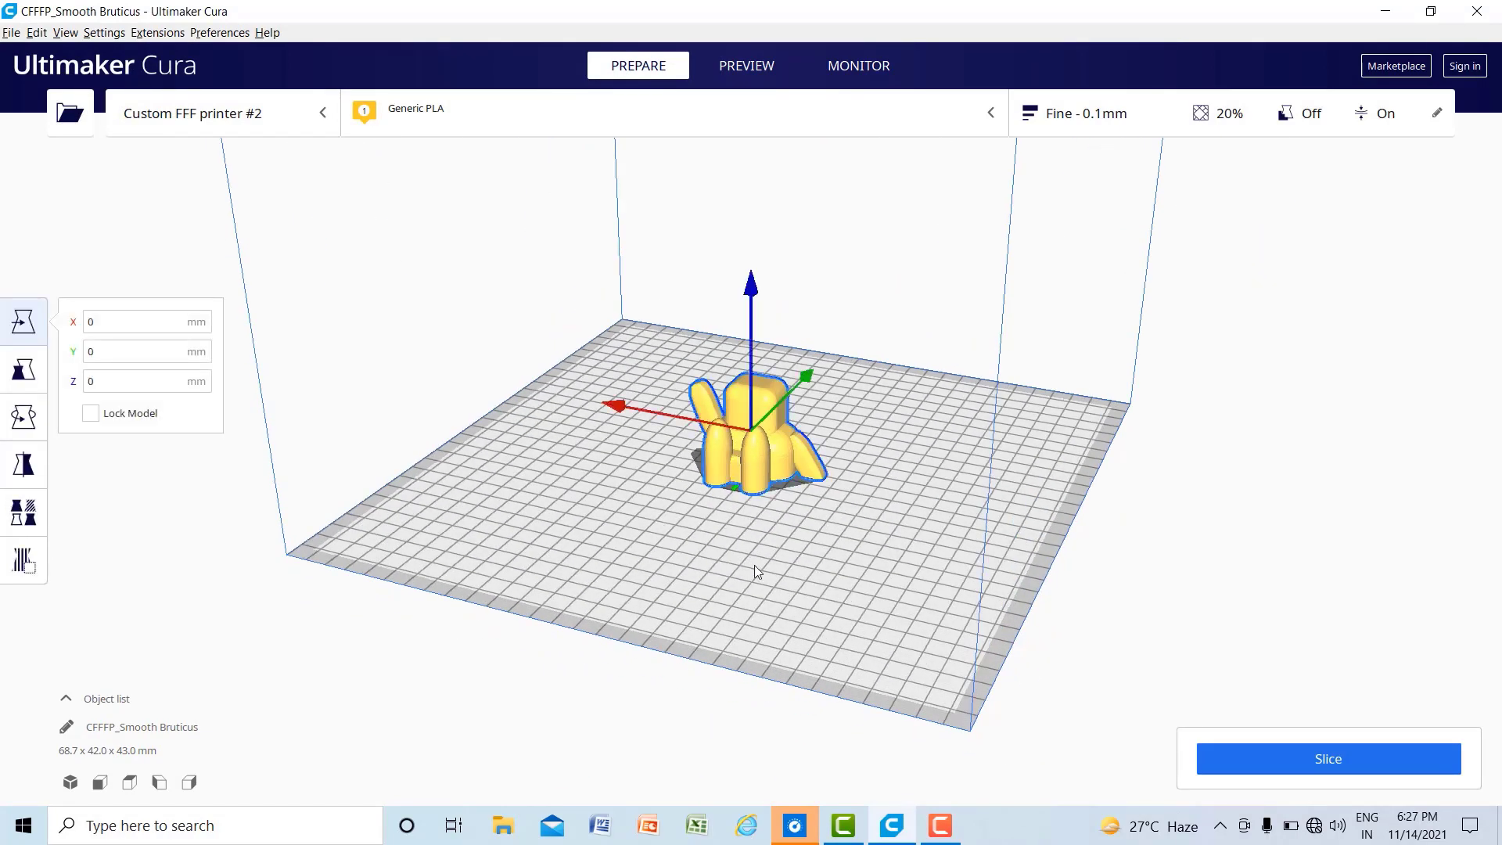
pyautogui.moveTo(755, 564); pyautogui.dragTo(652, 483, button='right')
pyautogui.click(583, 533)
pyautogui.moveTo(817, 566); pyautogui.dragTo(736, 626, button='right')
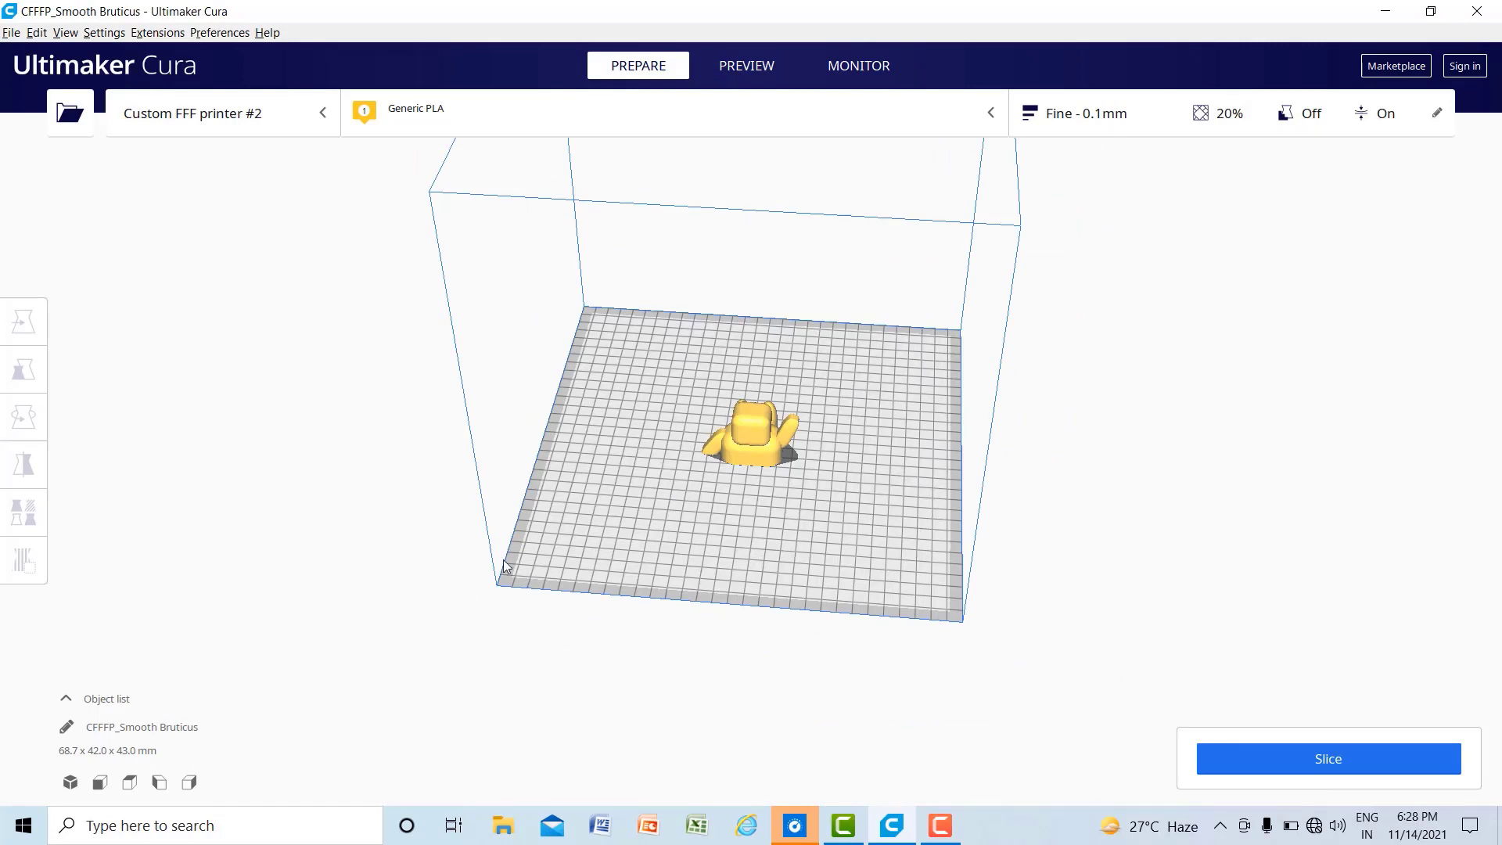
pyautogui.moveTo(471, 565)
pyautogui.mouseDown(button='right')
pyautogui.moveTo(560, 591)
pyautogui.moveTo(540, 598)
pyautogui.moveTo(495, 548)
pyautogui.mouseUp(button='right')
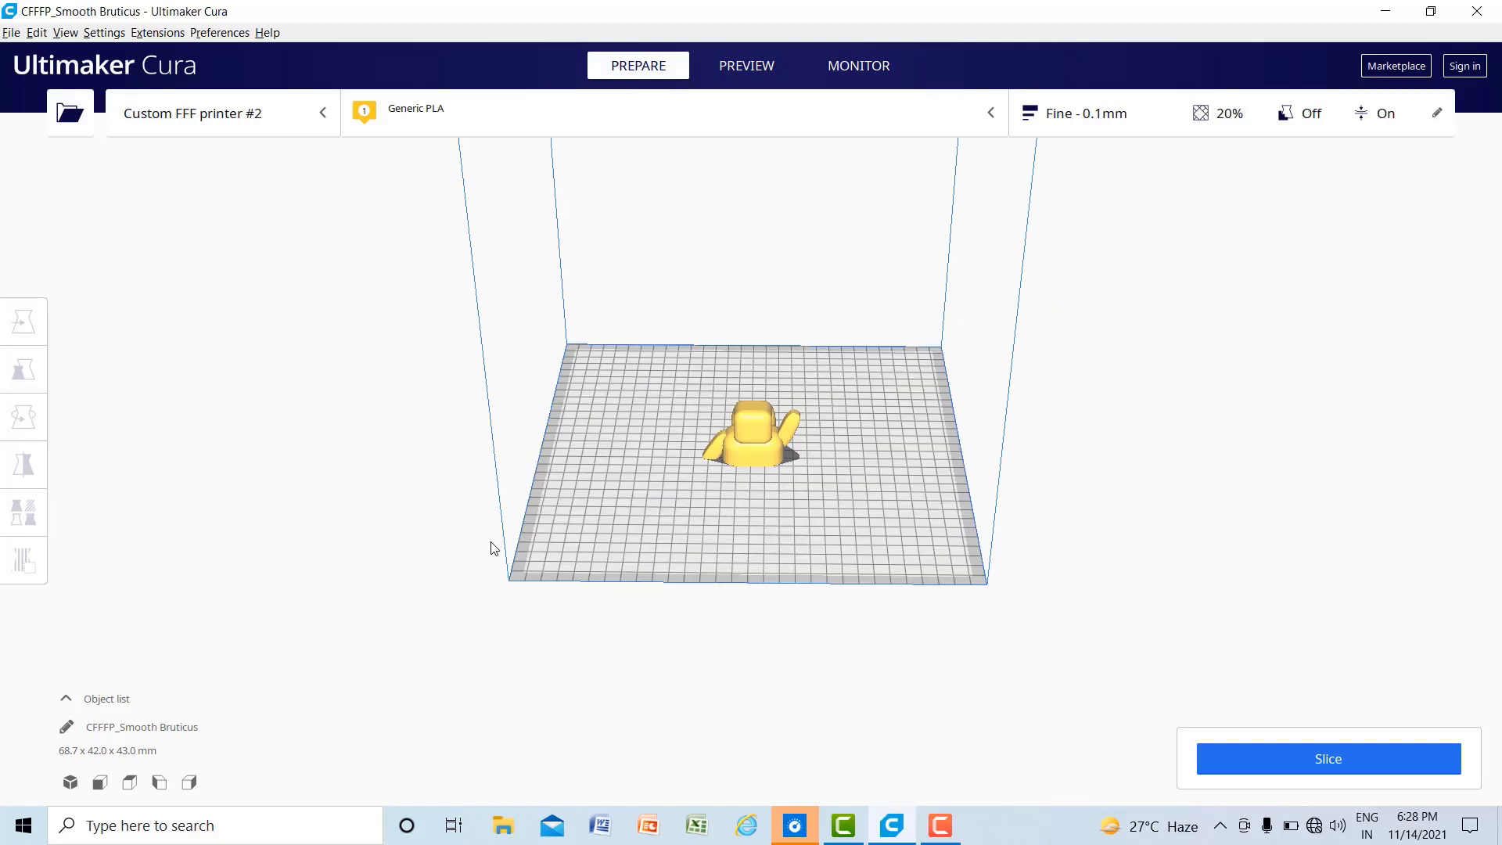
# Move the model freehand to about X 9.1 mm, Y 8.0 mm and Z -1.2 mm.
pyautogui.click(762, 435)
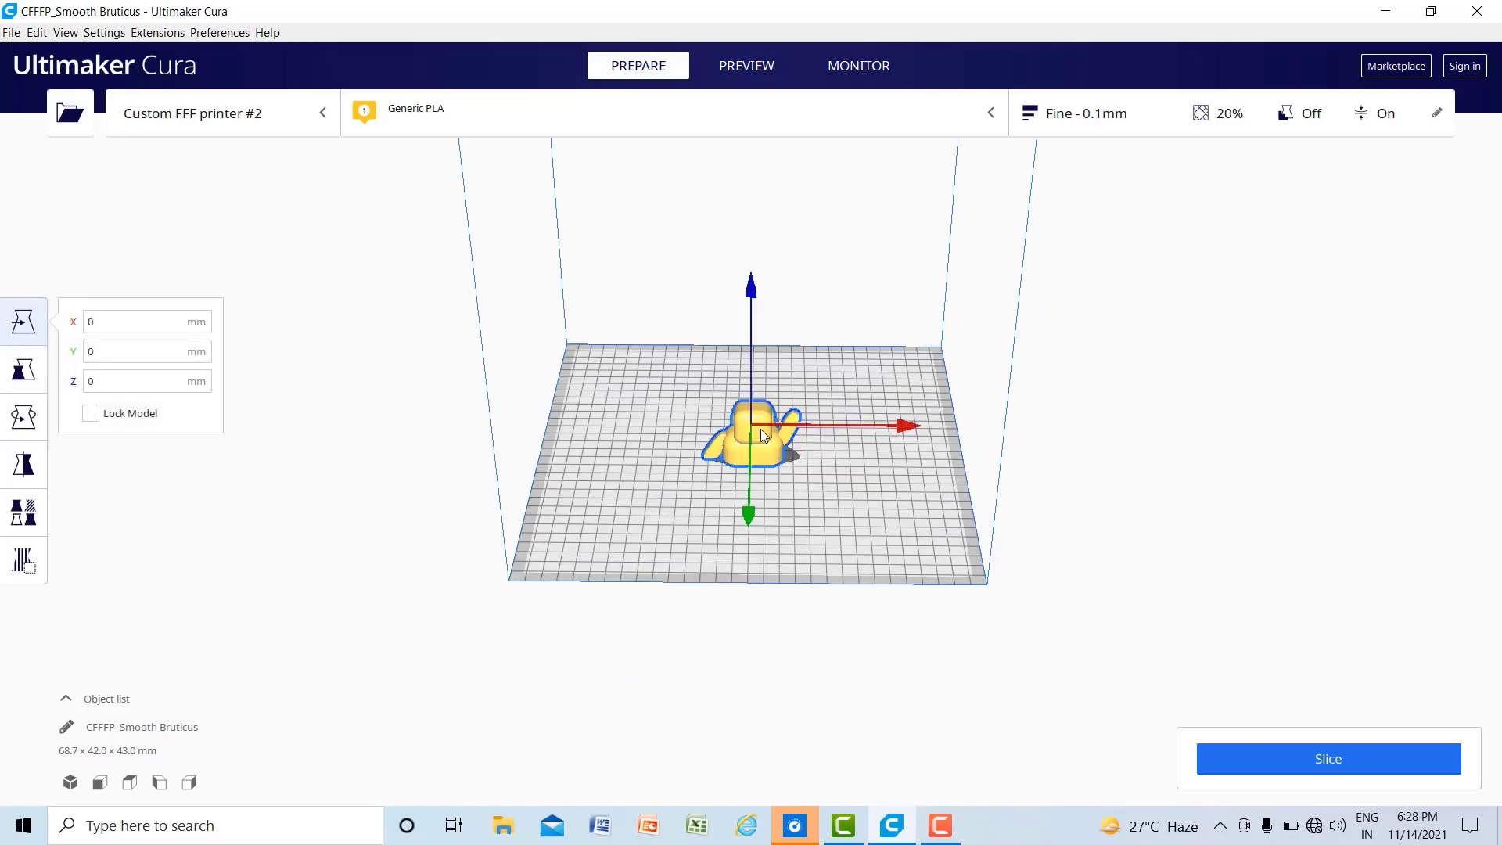
pyautogui.click(94, 327)
pyautogui.moveTo(903, 425); pyautogui.dragTo(915, 468)
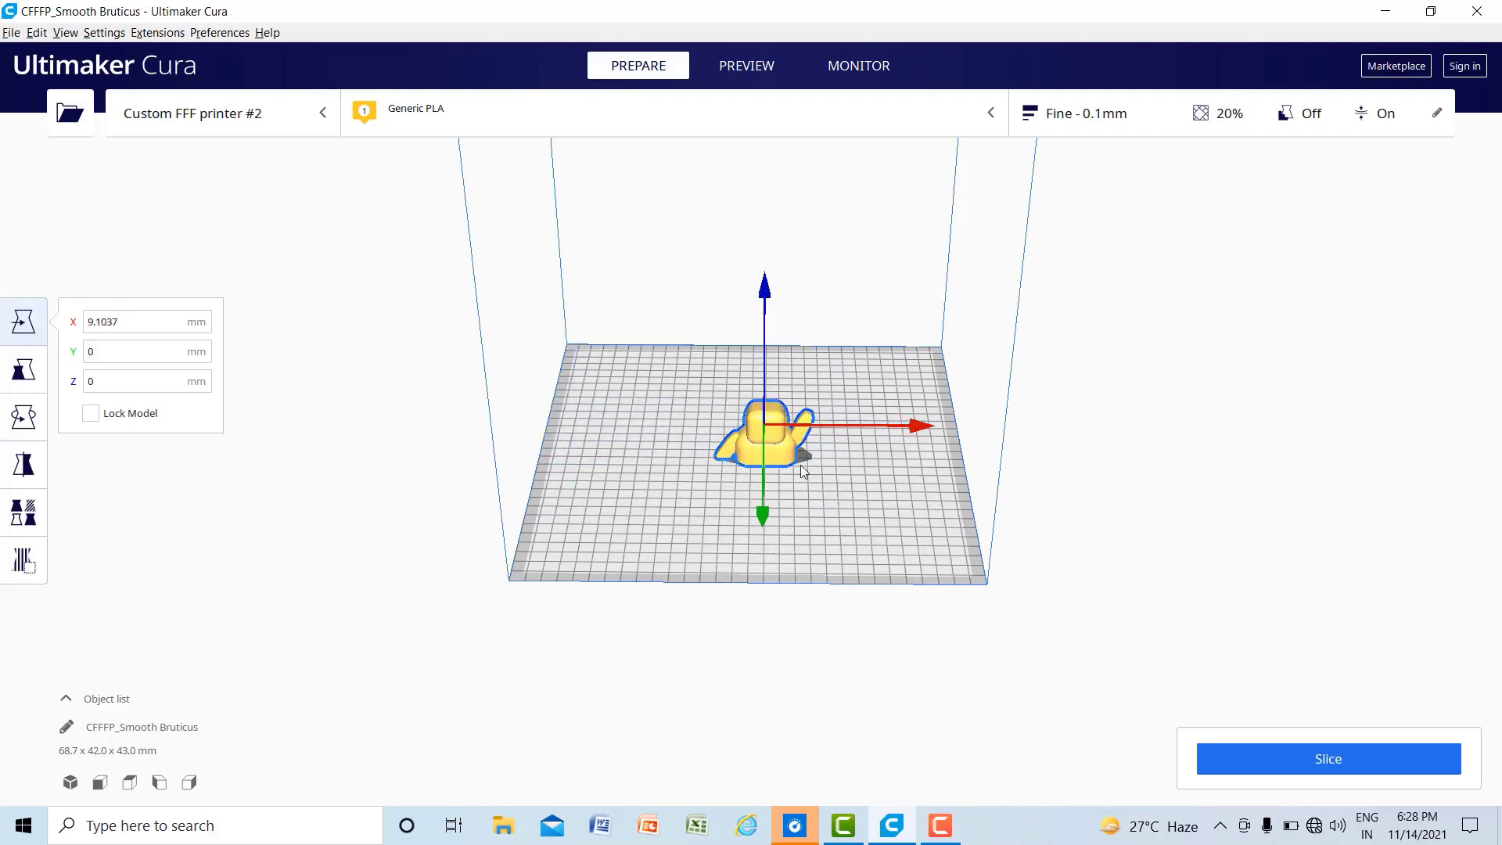
pyautogui.moveTo(771, 520)
pyautogui.mouseDown()
pyautogui.moveTo(759, 453)
pyautogui.moveTo(740, 597)
pyautogui.moveTo(750, 430)
pyautogui.moveTo(765, 525)
pyautogui.mouseUp()
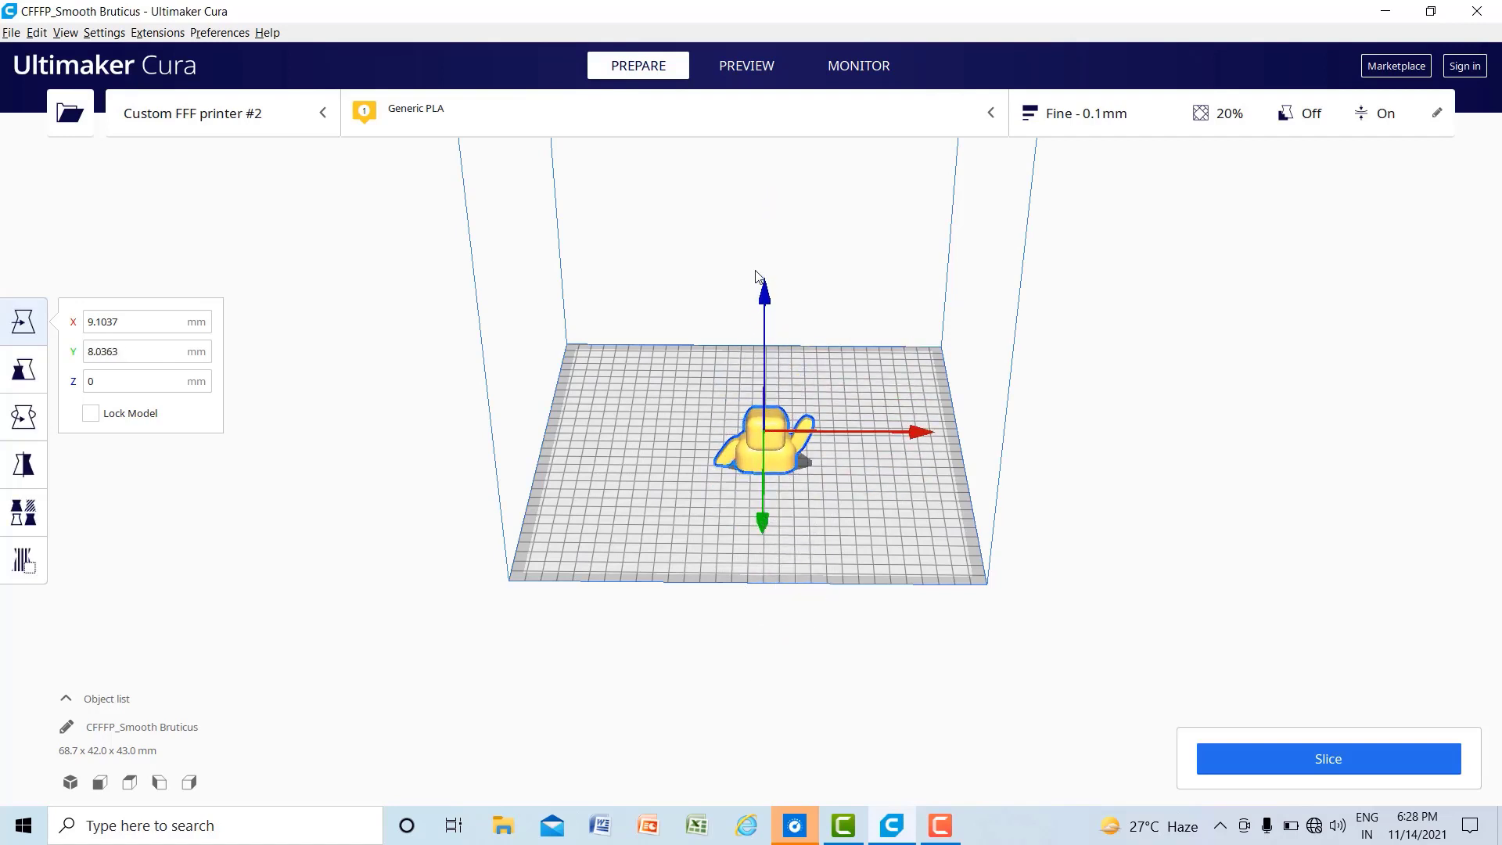
pyautogui.moveTo(762, 300)
pyautogui.mouseDown()
pyautogui.moveTo(764, 269)
pyautogui.moveTo(766, 309)
pyautogui.mouseUp()
# Set the model's X position to 20 mm.
pyautogui.click(129, 325)
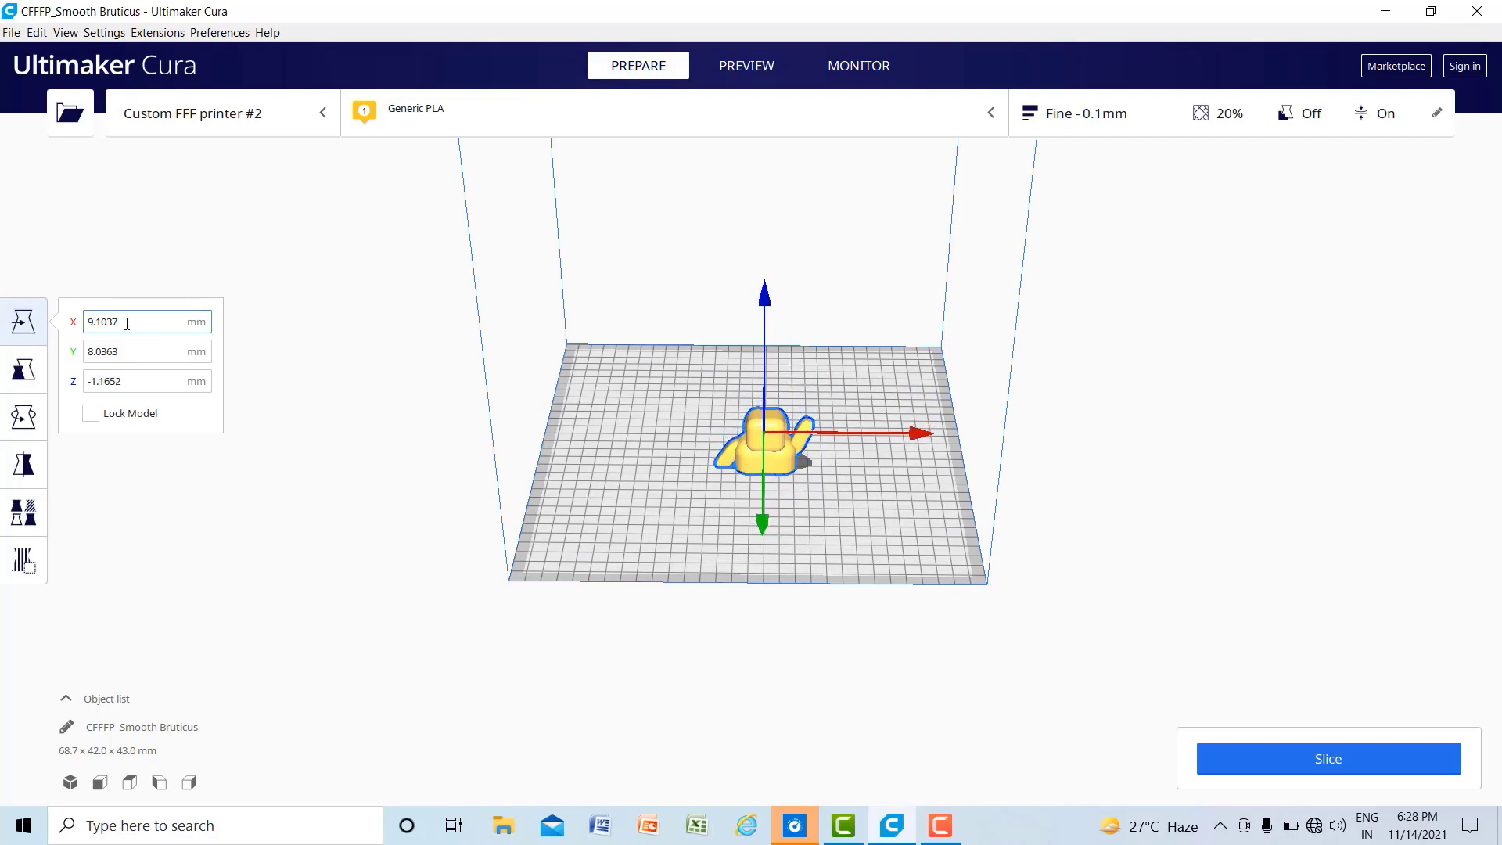
pyautogui.doubleClick(129, 324)
pyautogui.moveTo(128, 324); pyautogui.dragTo(78, 335)
pyautogui.write('20')
pyautogui.press('Return')
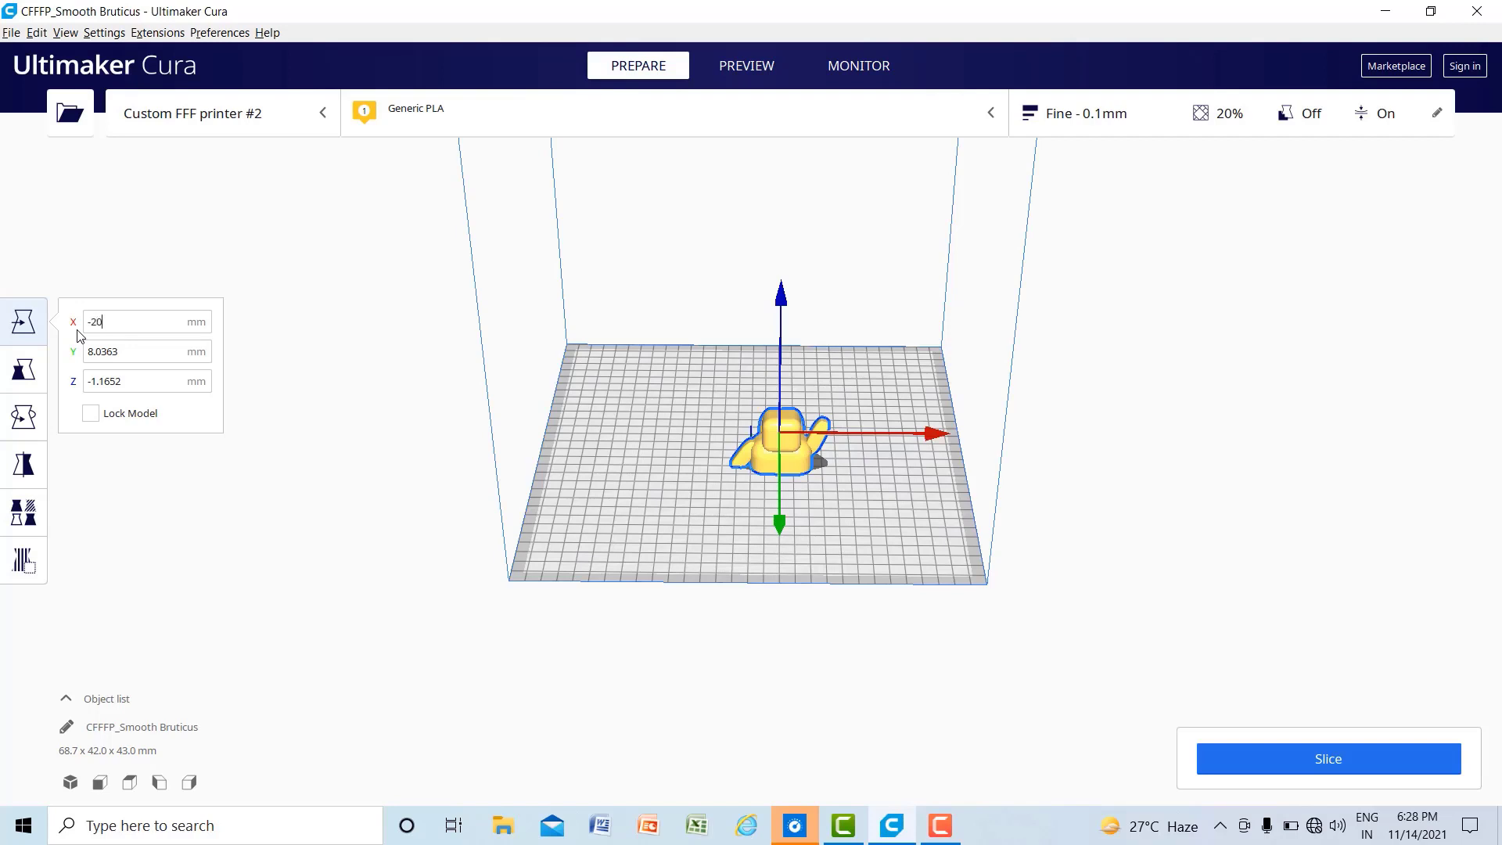
# Try moving the model to X -20 mm and shifting it freehand, and undo these moves.
pyautogui.press('Return')
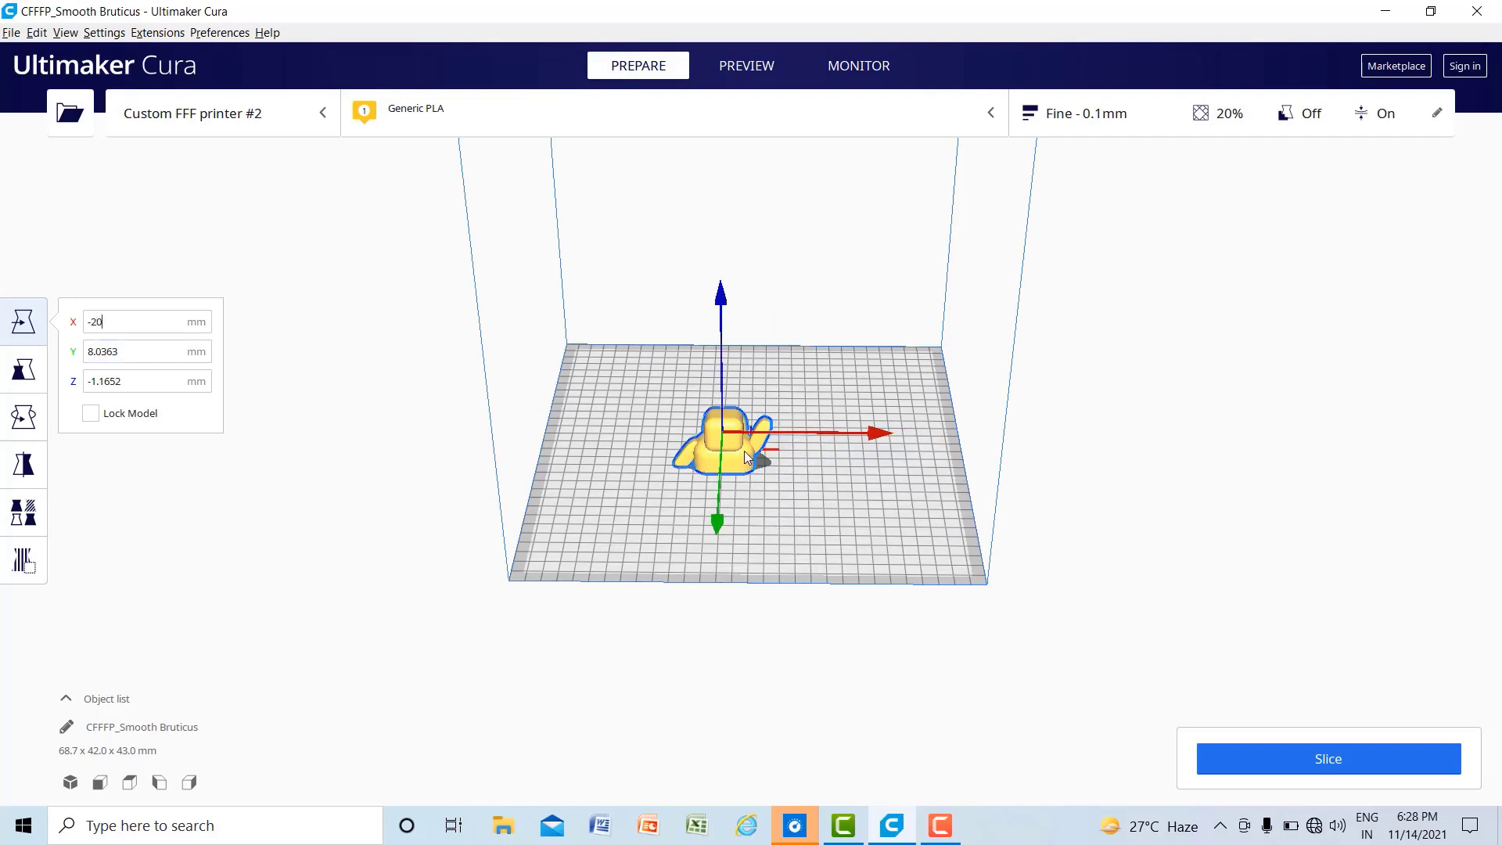
pyautogui.moveTo(745, 457); pyautogui.dragTo(768, 461)
pyautogui.hotkey('ctrl', 'z')
pyautogui.hotkey('ctrl', 'z')
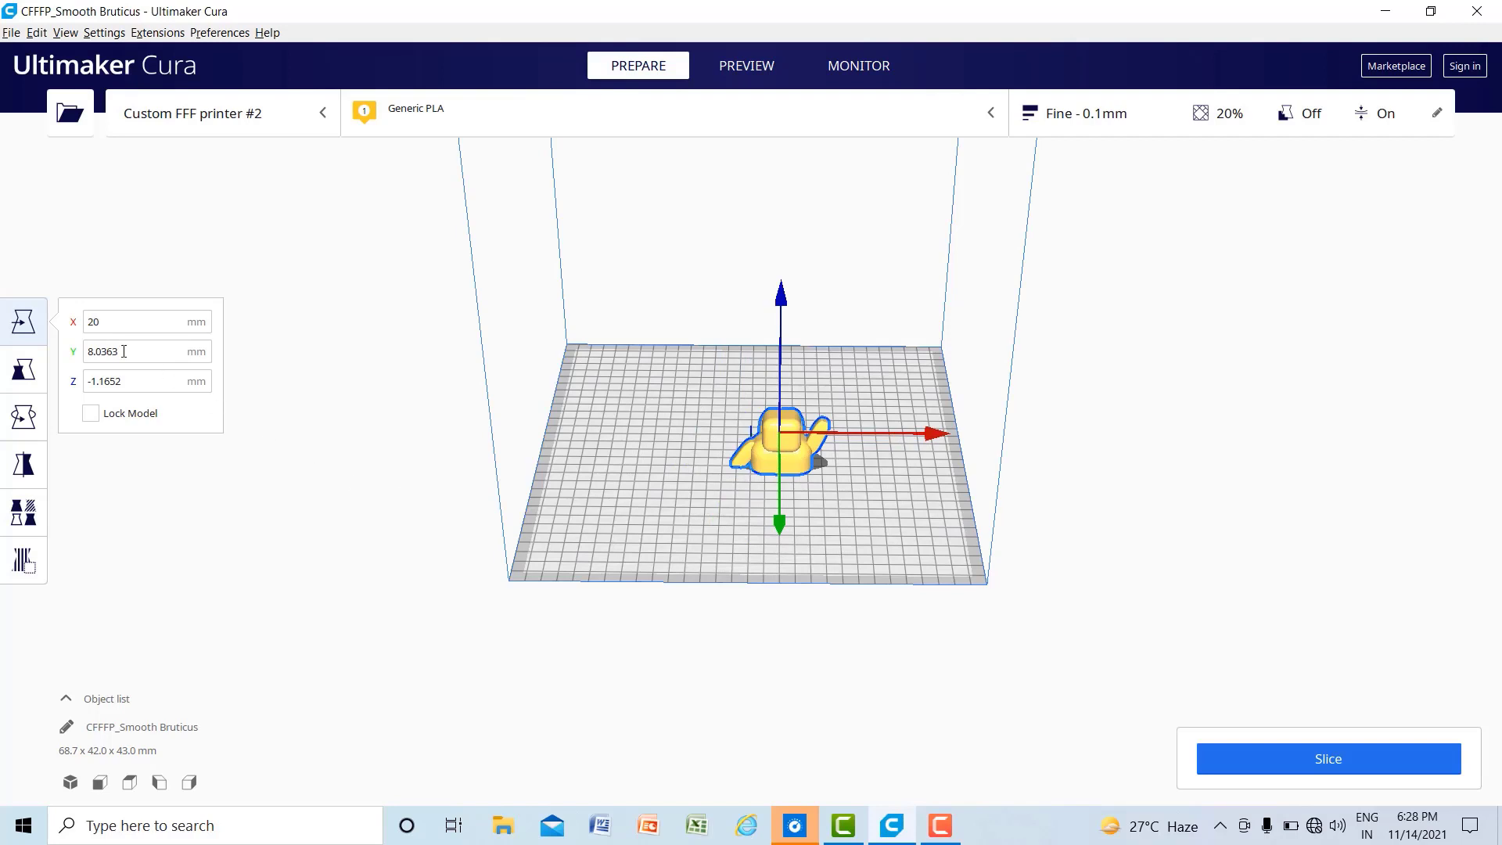
# Scale the model uniformly to 50 mm in X, then enlarge it freehand to about 107.5 mm.
pyautogui.click(24, 366)
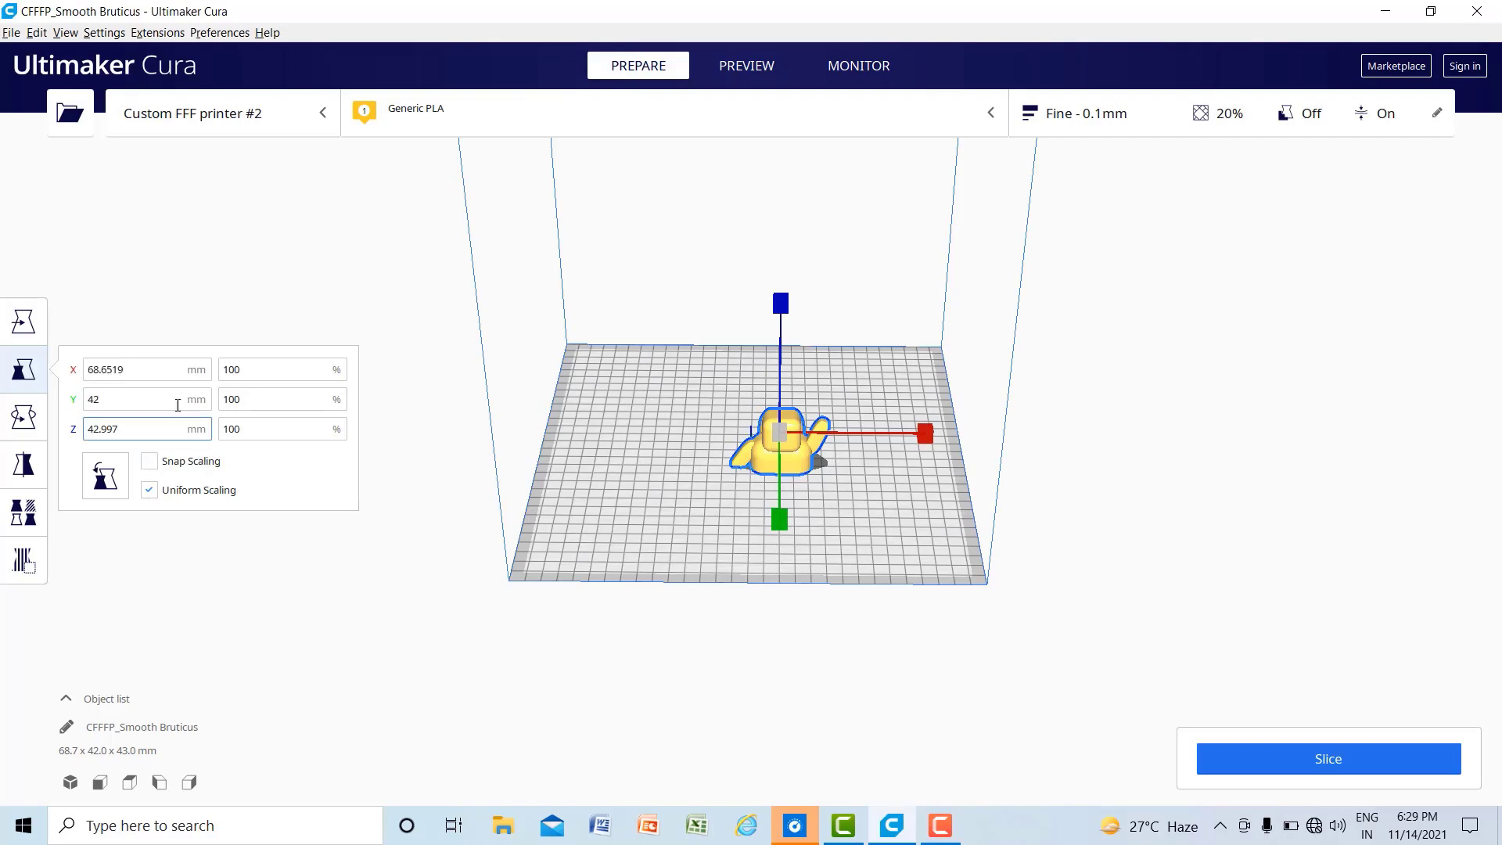
pyautogui.click(151, 373)
pyautogui.doubleClick(97, 365)
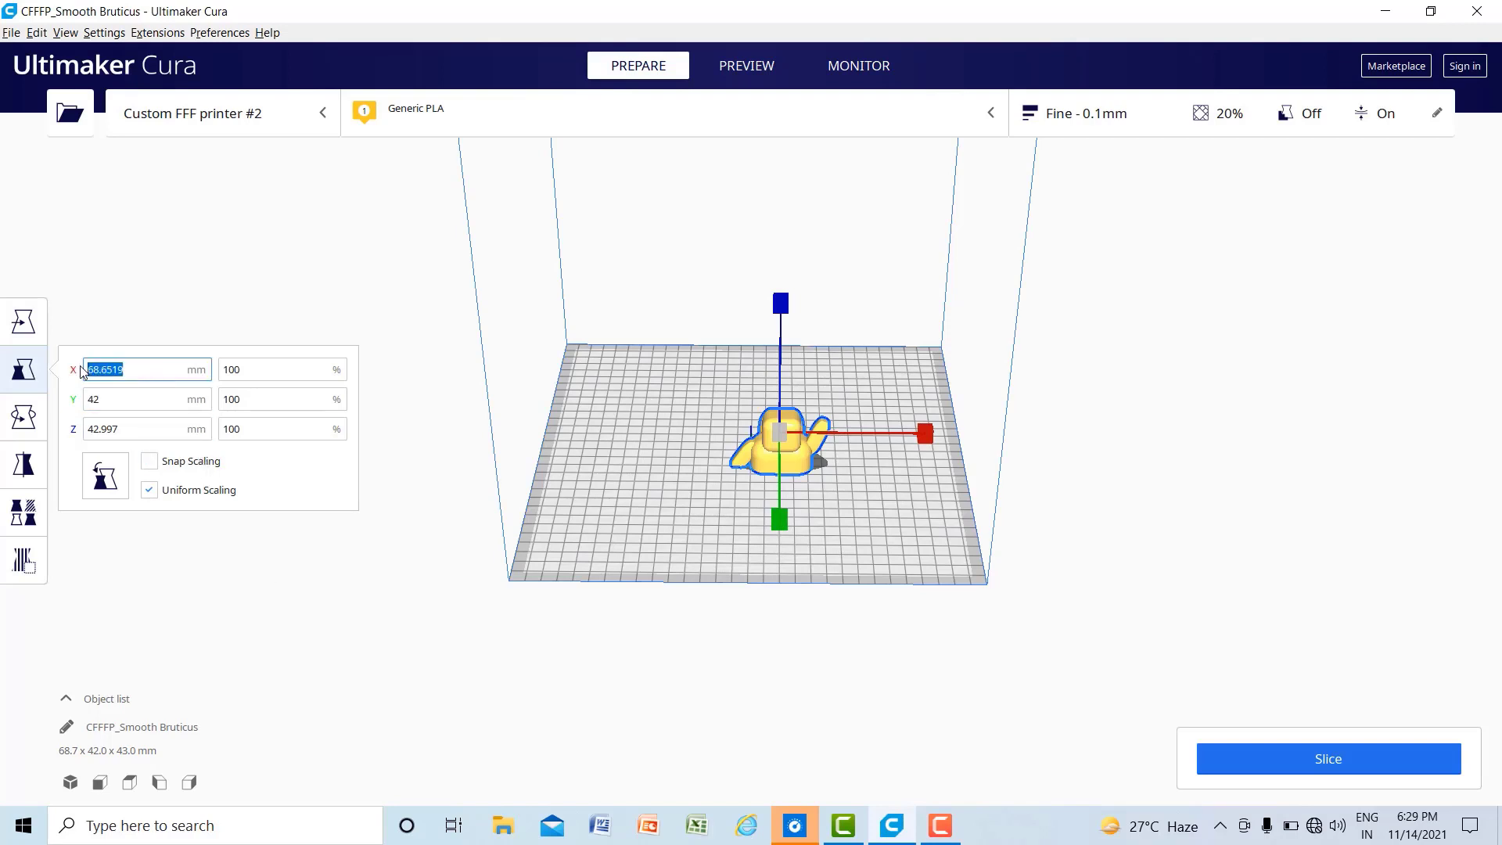
pyautogui.write('5')
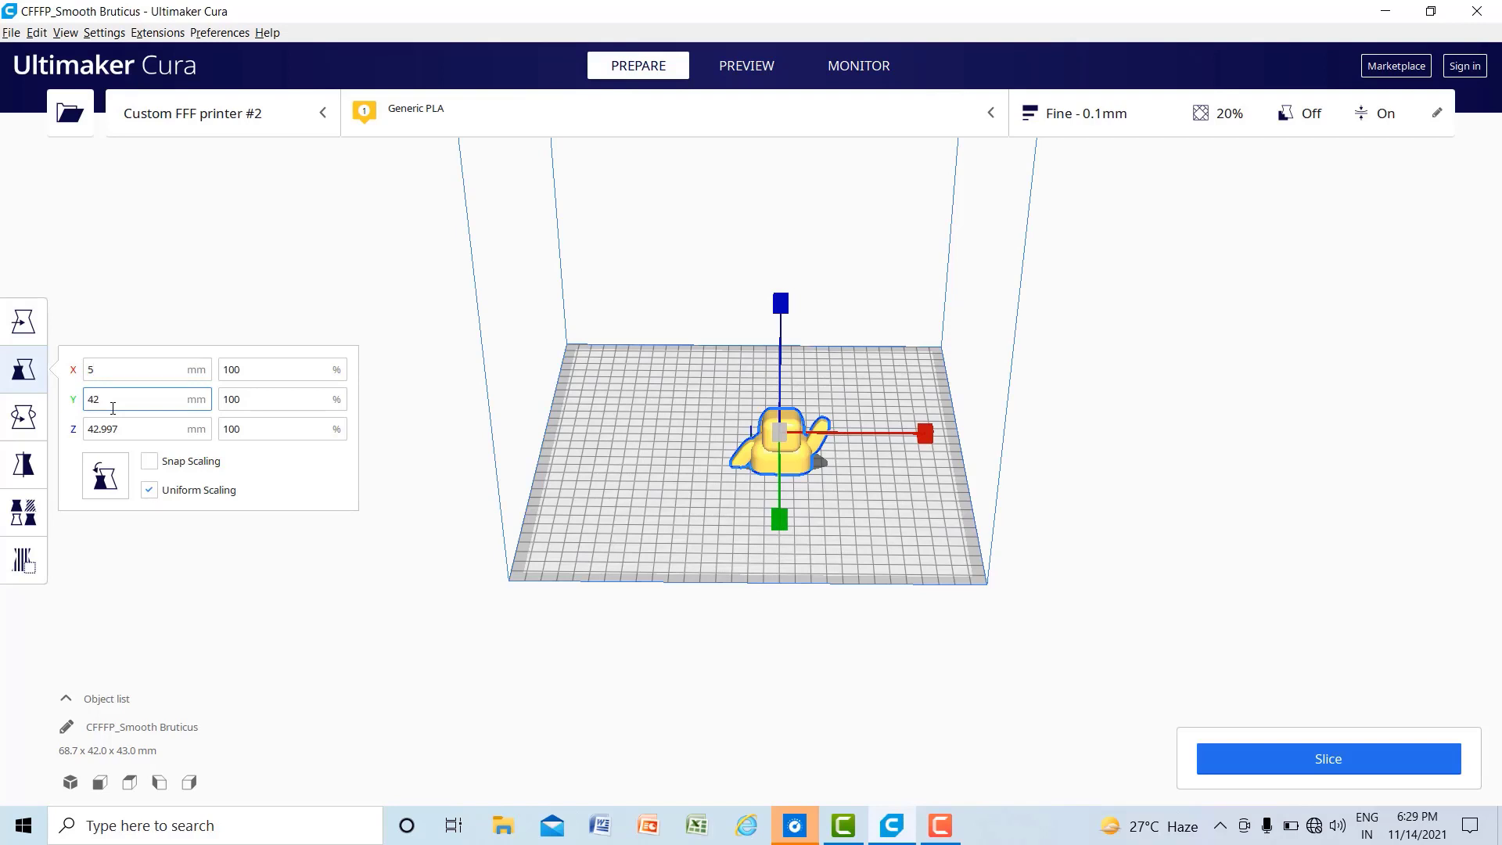
pyautogui.write('0')
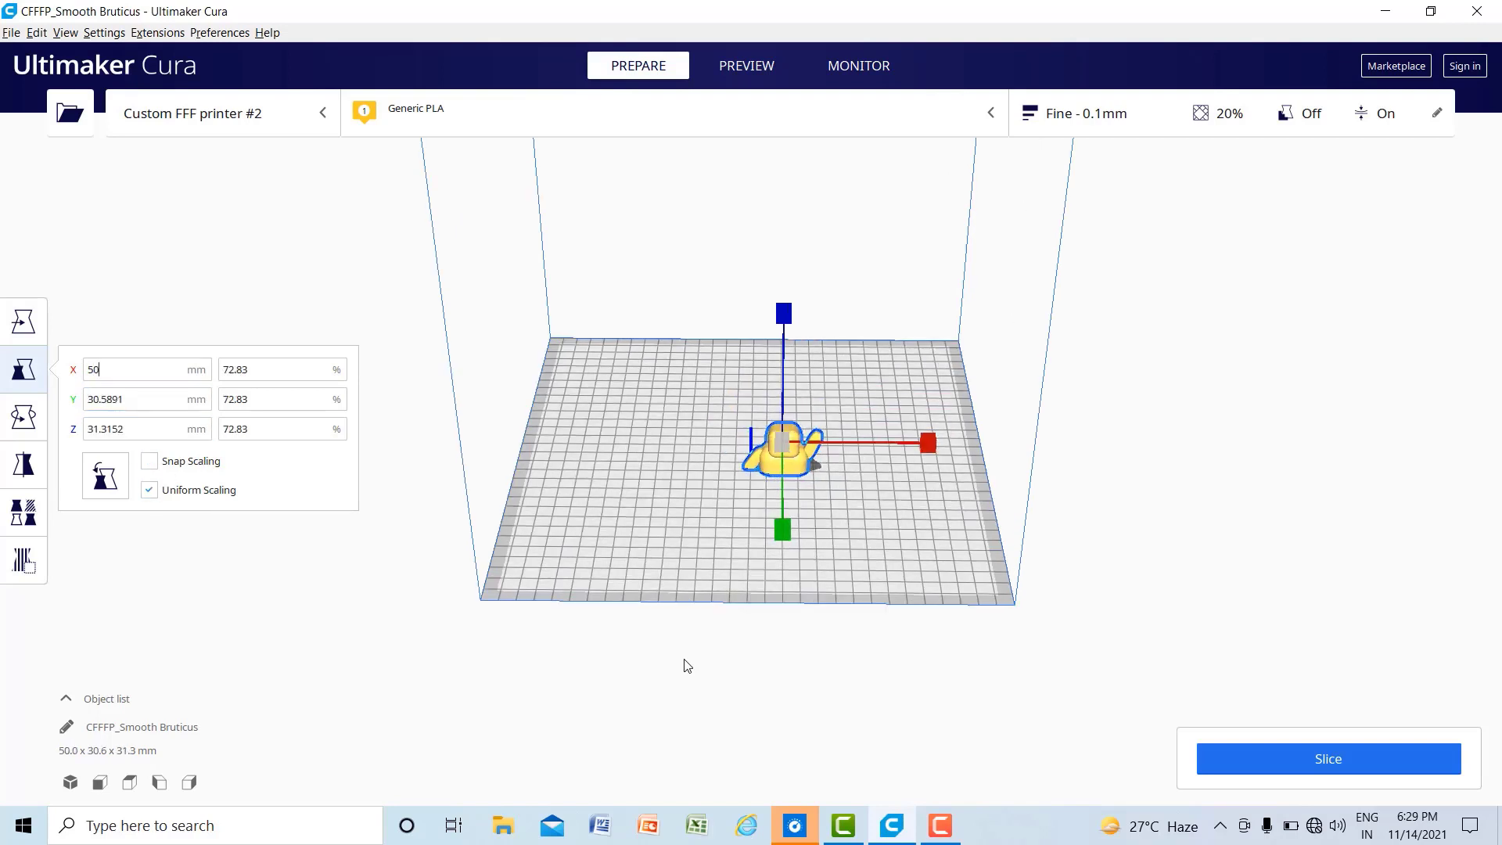
pyautogui.scroll(3, 687, 664)
pyautogui.moveTo(795, 455); pyautogui.dragTo(838, 599)
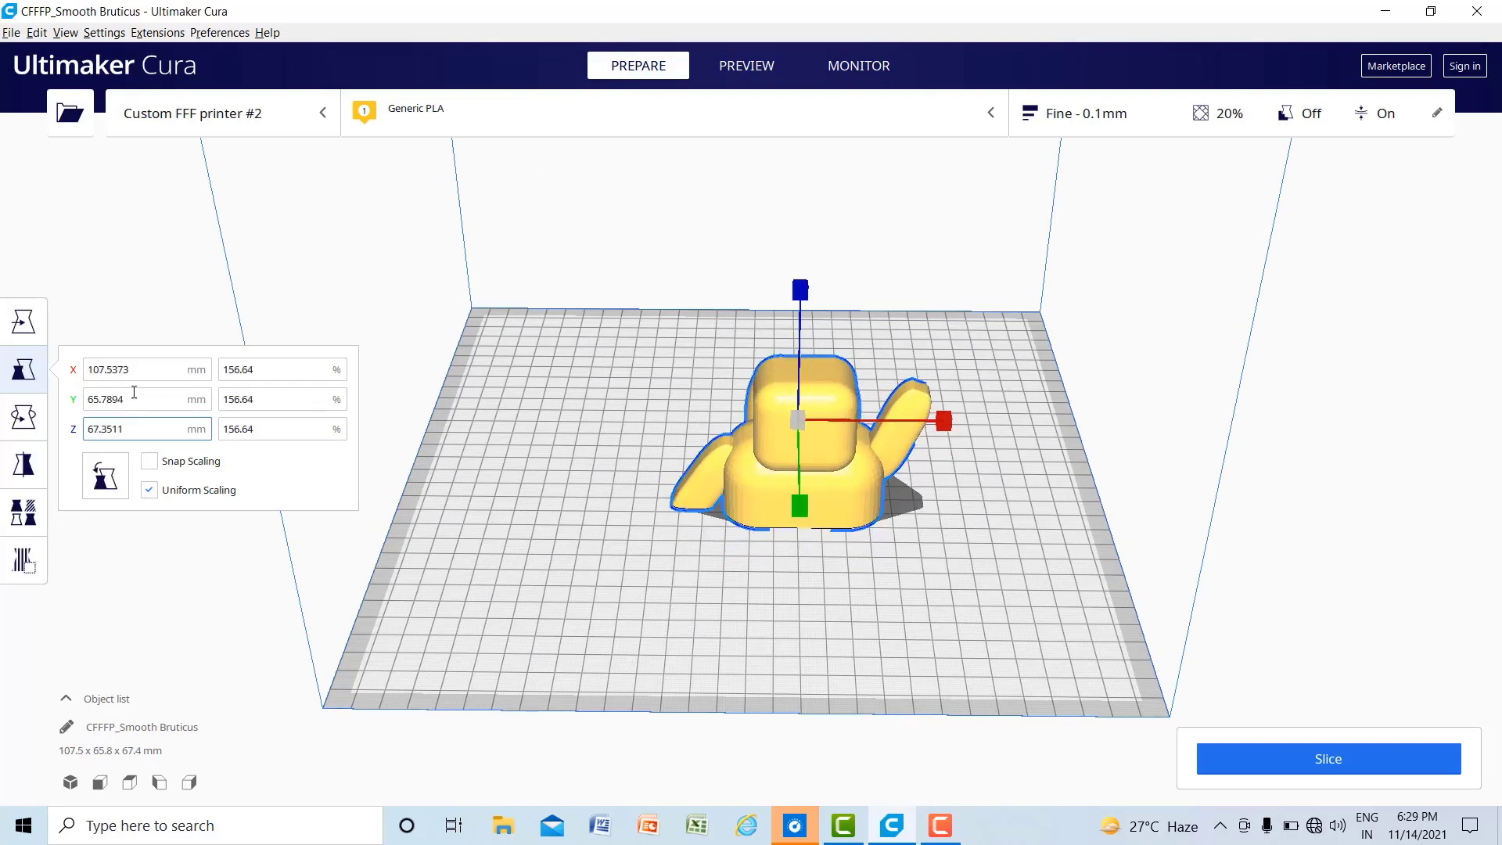
# Set the model's X size to 150 mm with uniform scaling and deselect the model.
pyautogui.moveTo(146, 369); pyautogui.dragTo(31, 373)
pyautogui.write('150')
pyautogui.press('Return')
pyautogui.click(598, 560)
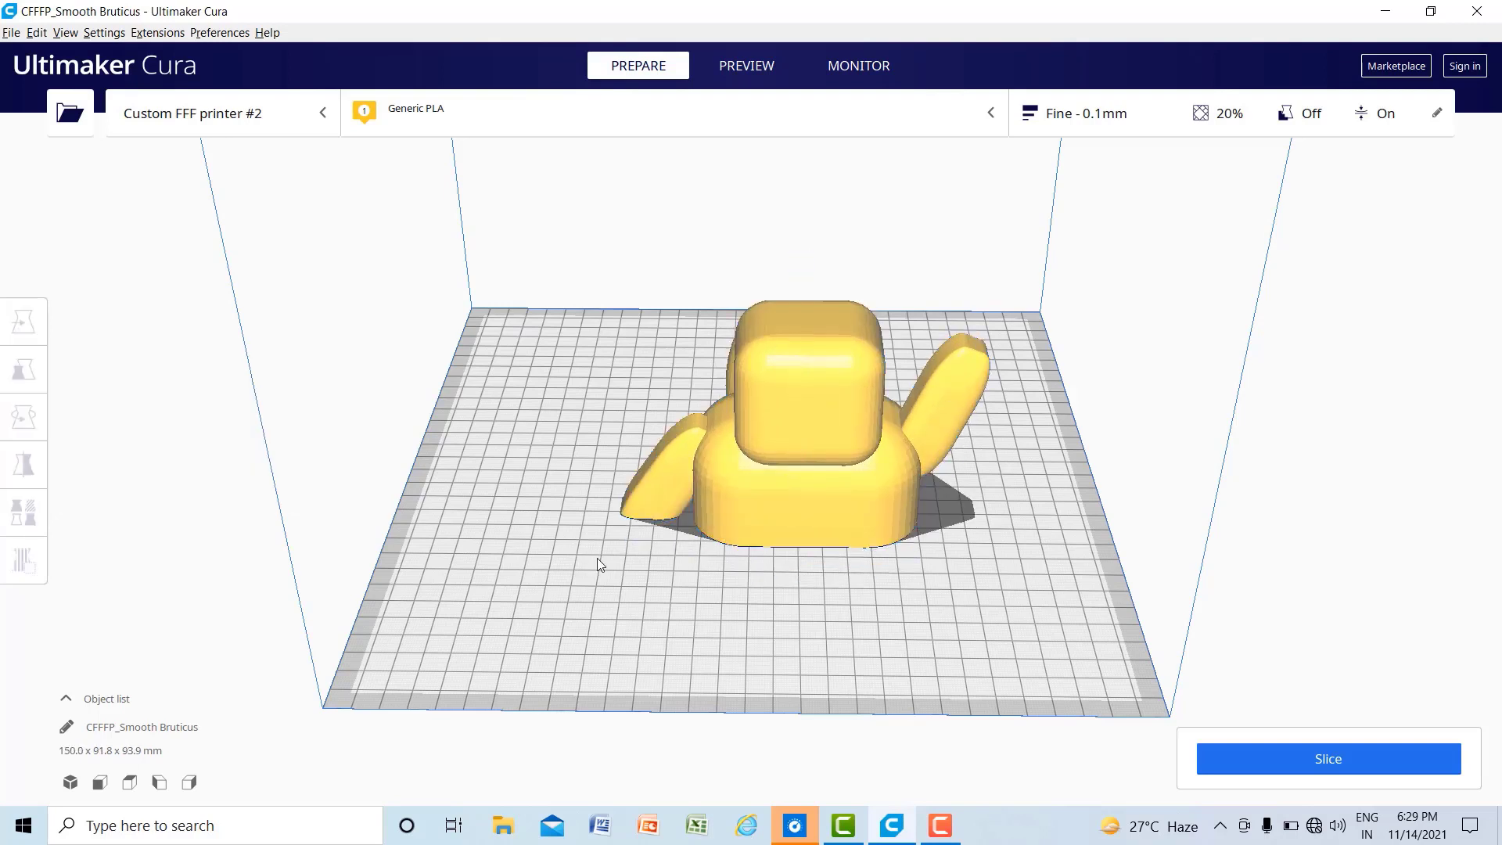
# Scale the model uniformly to 75 mm in X and try the snap and uniform scaling options.
pyautogui.click(716, 435)
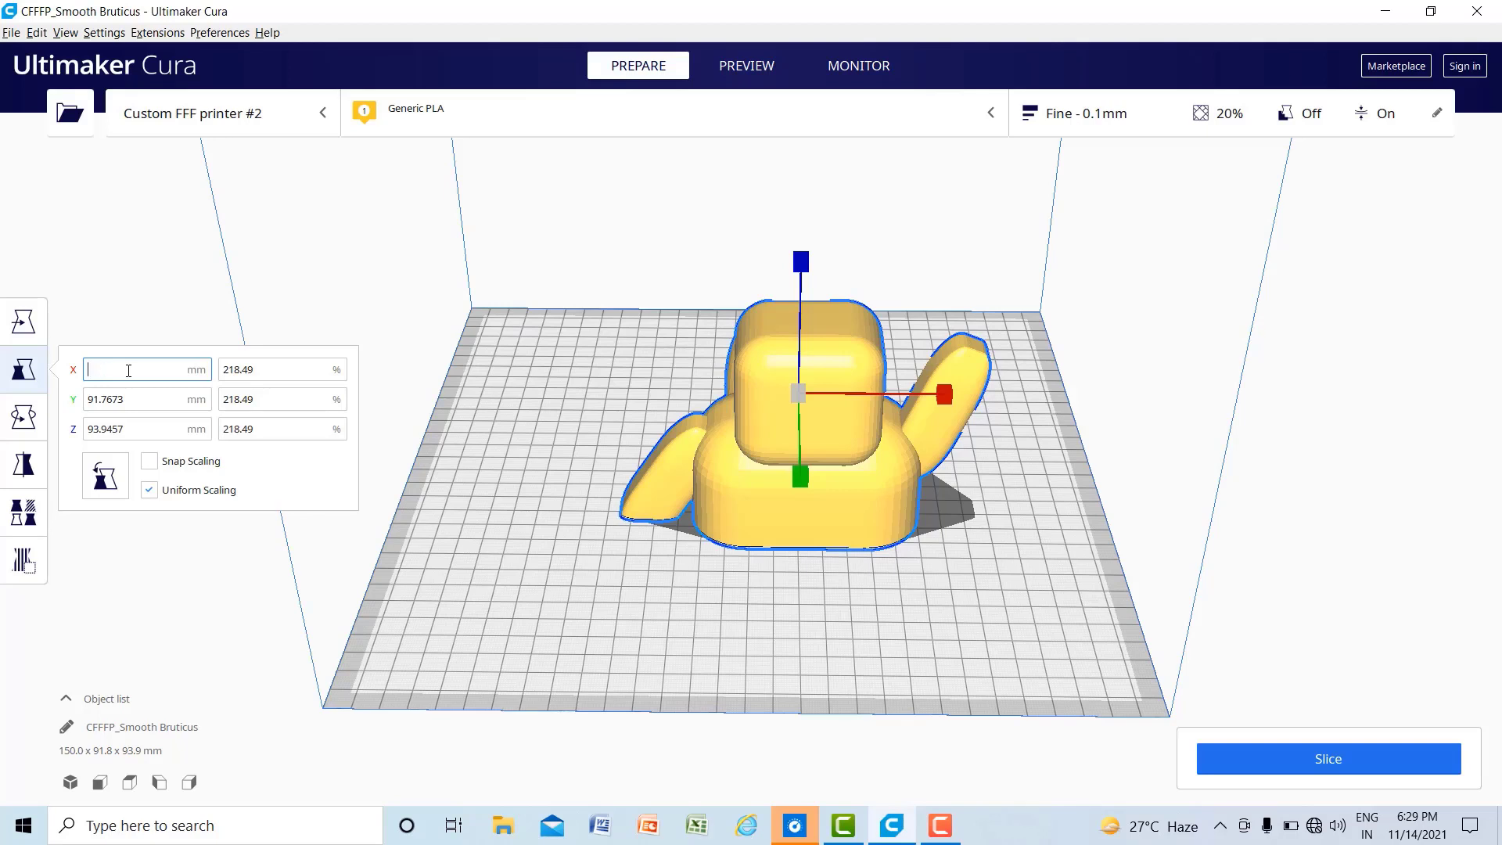
pyautogui.press('Return')
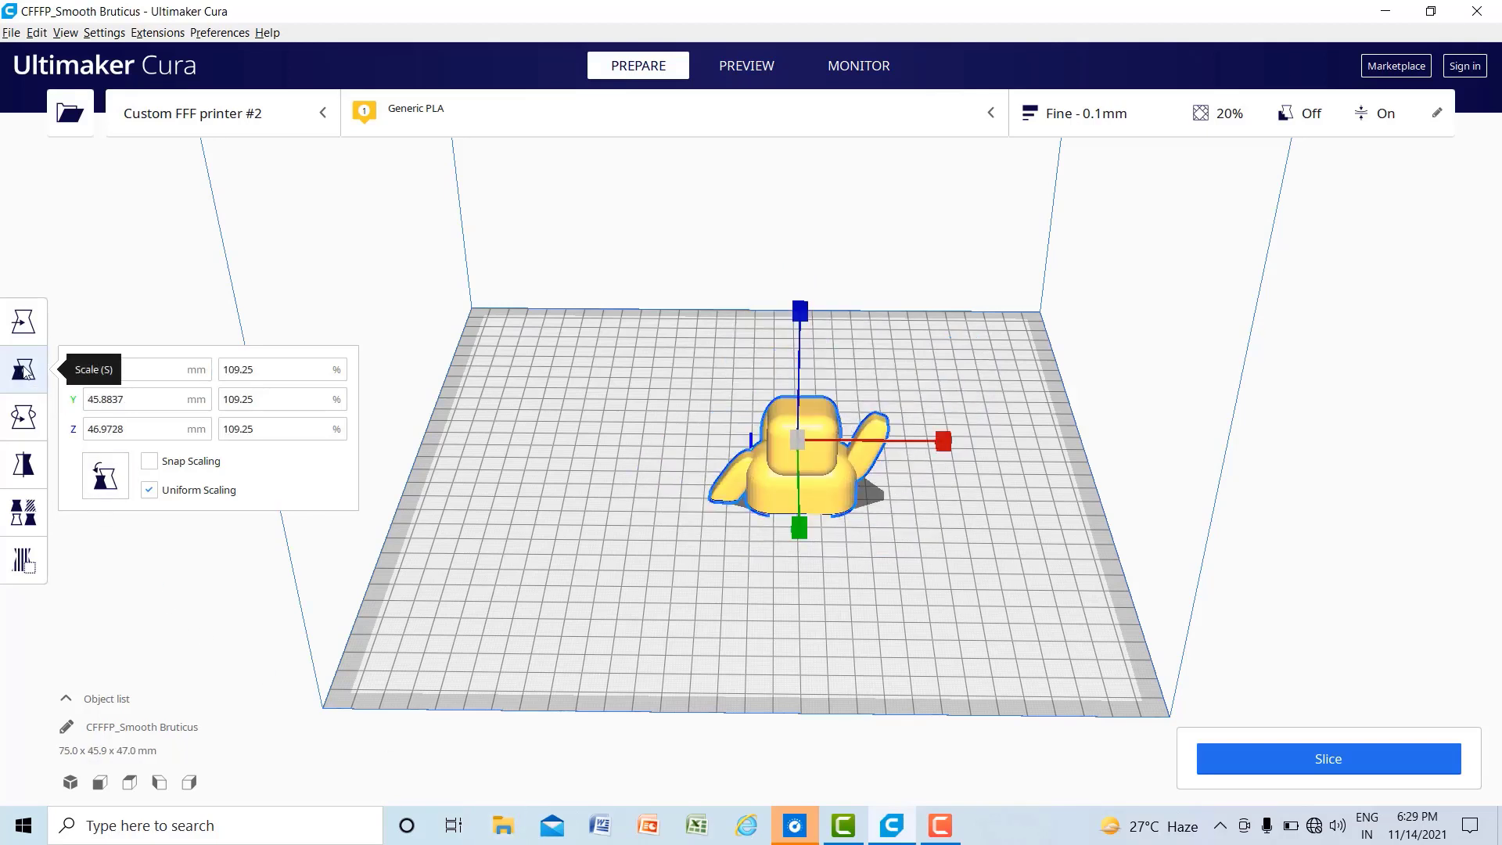
pyautogui.click(150, 490)
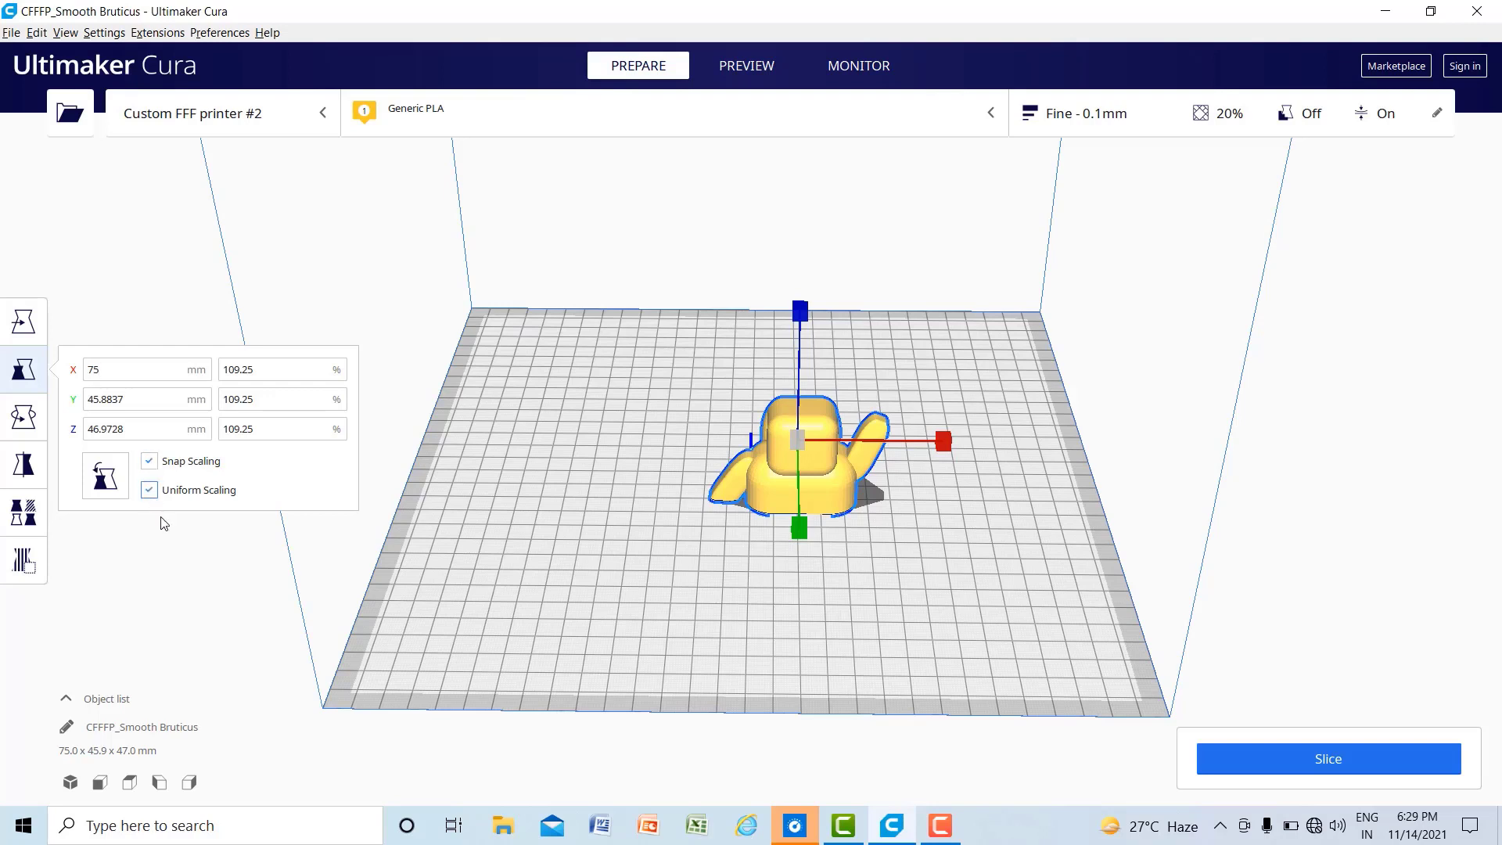
pyautogui.click(149, 490)
# Rotate the model freehand about several axes with snap rotation on, then reset its rotation.
pyautogui.click(24, 420)
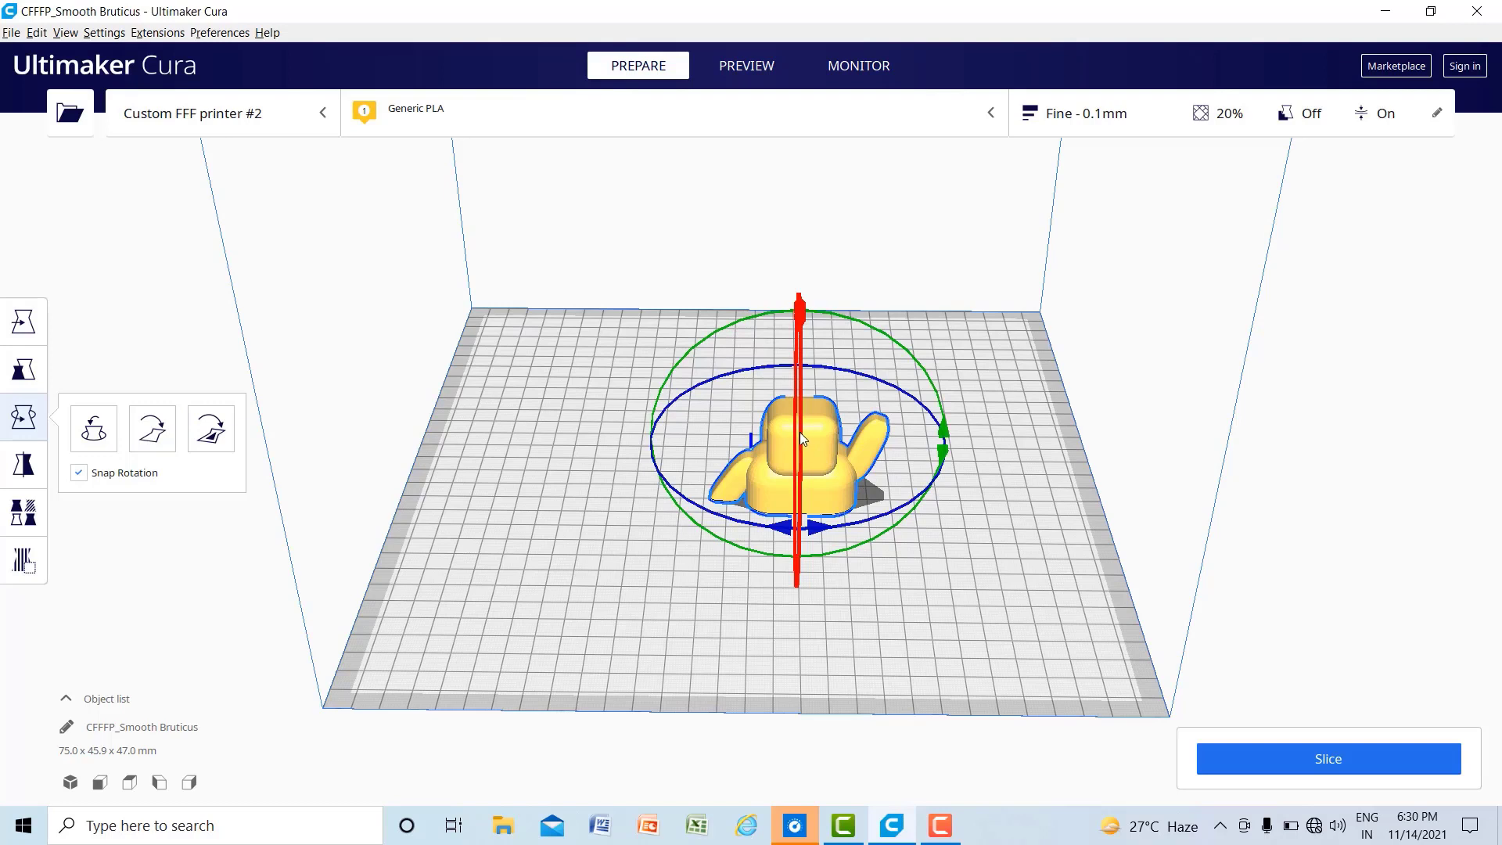
pyautogui.moveTo(919, 437); pyautogui.dragTo(804, 479)
pyautogui.moveTo(797, 540); pyautogui.dragTo(907, 540)
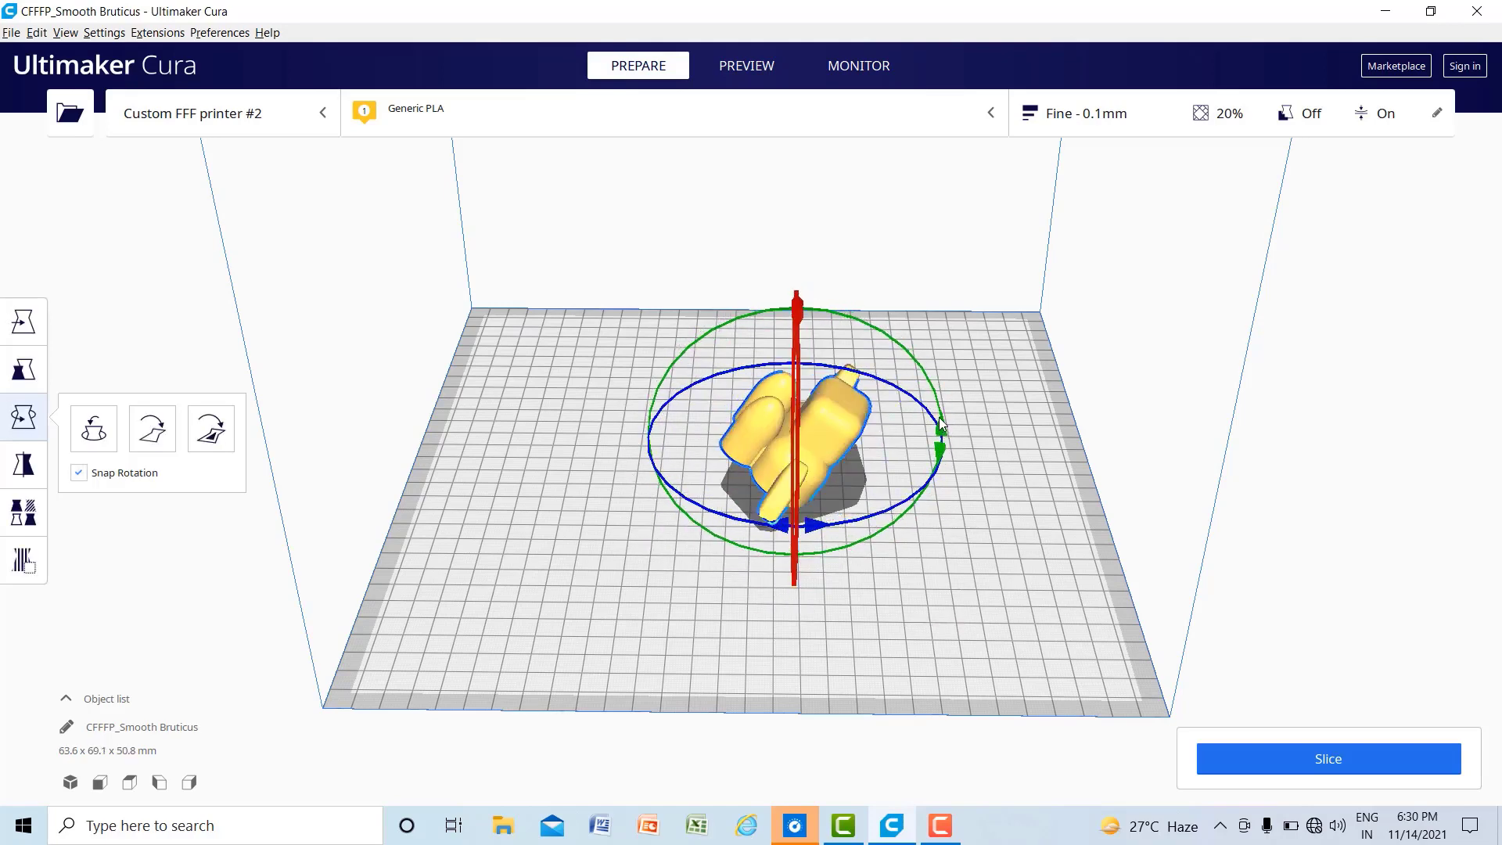
pyautogui.moveTo(941, 422); pyautogui.dragTo(761, 394)
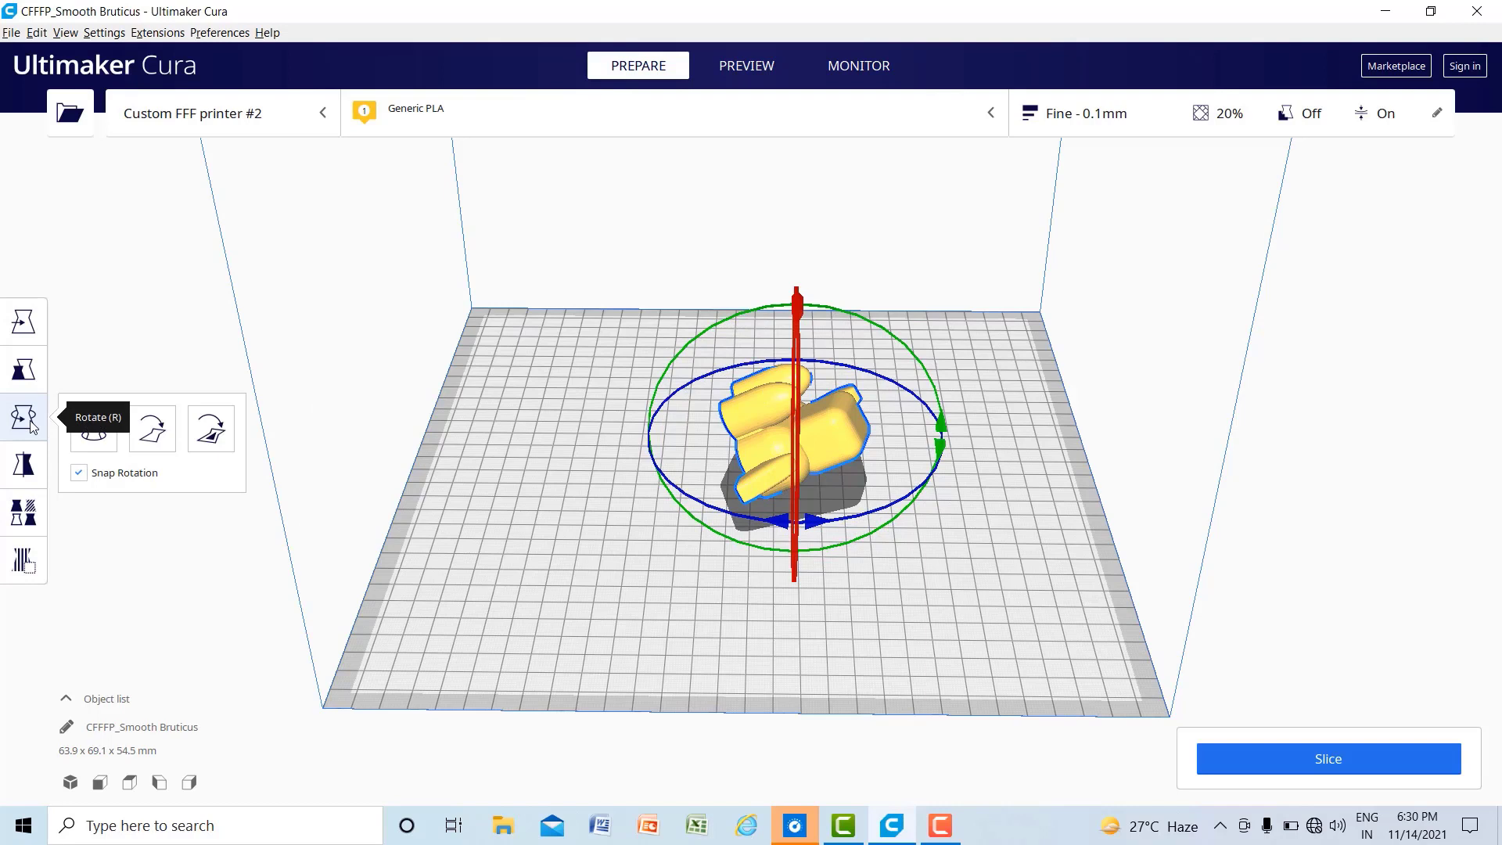
pyautogui.click(94, 428)
pyautogui.click(660, 617)
pyautogui.click(771, 488)
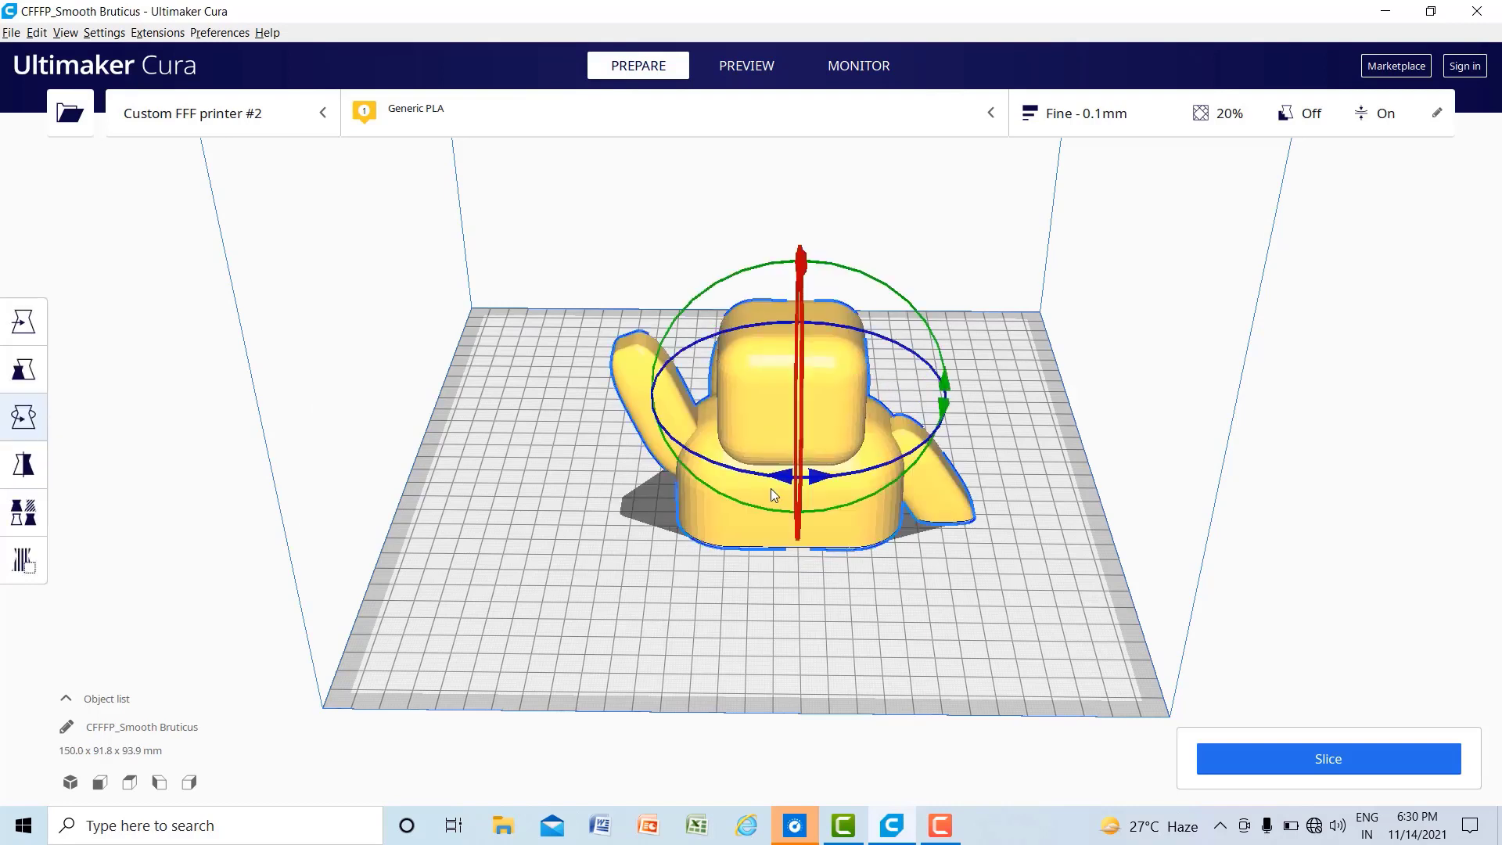
# Mirror the model along the X axis.
pyautogui.click(20, 467)
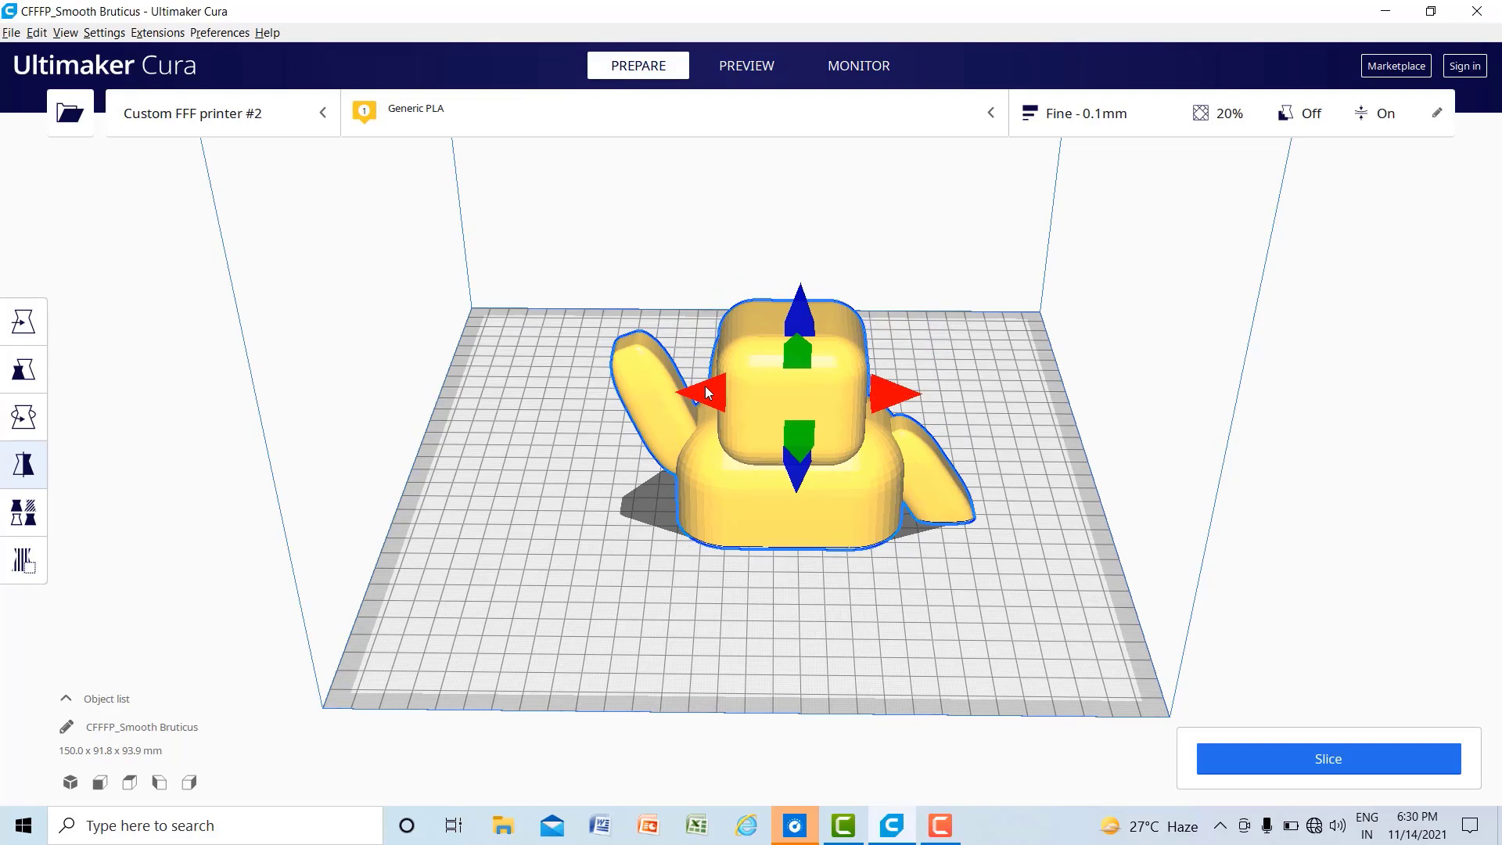
pyautogui.click(708, 393)
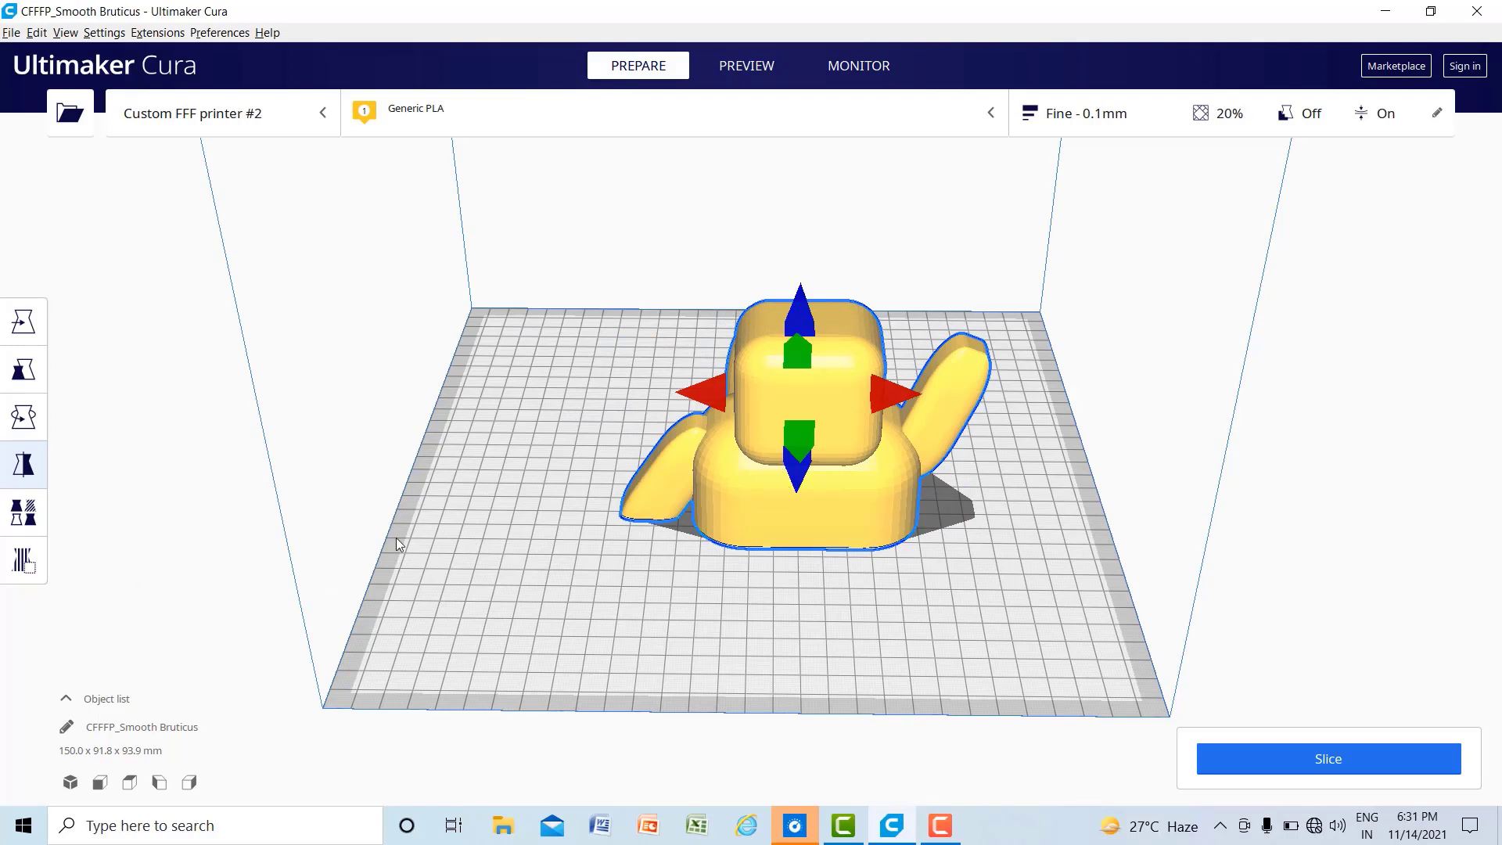
# Review the per-model settings and the move, scale, rotate and mirror tools for the selected model.
pyautogui.click(24, 512)
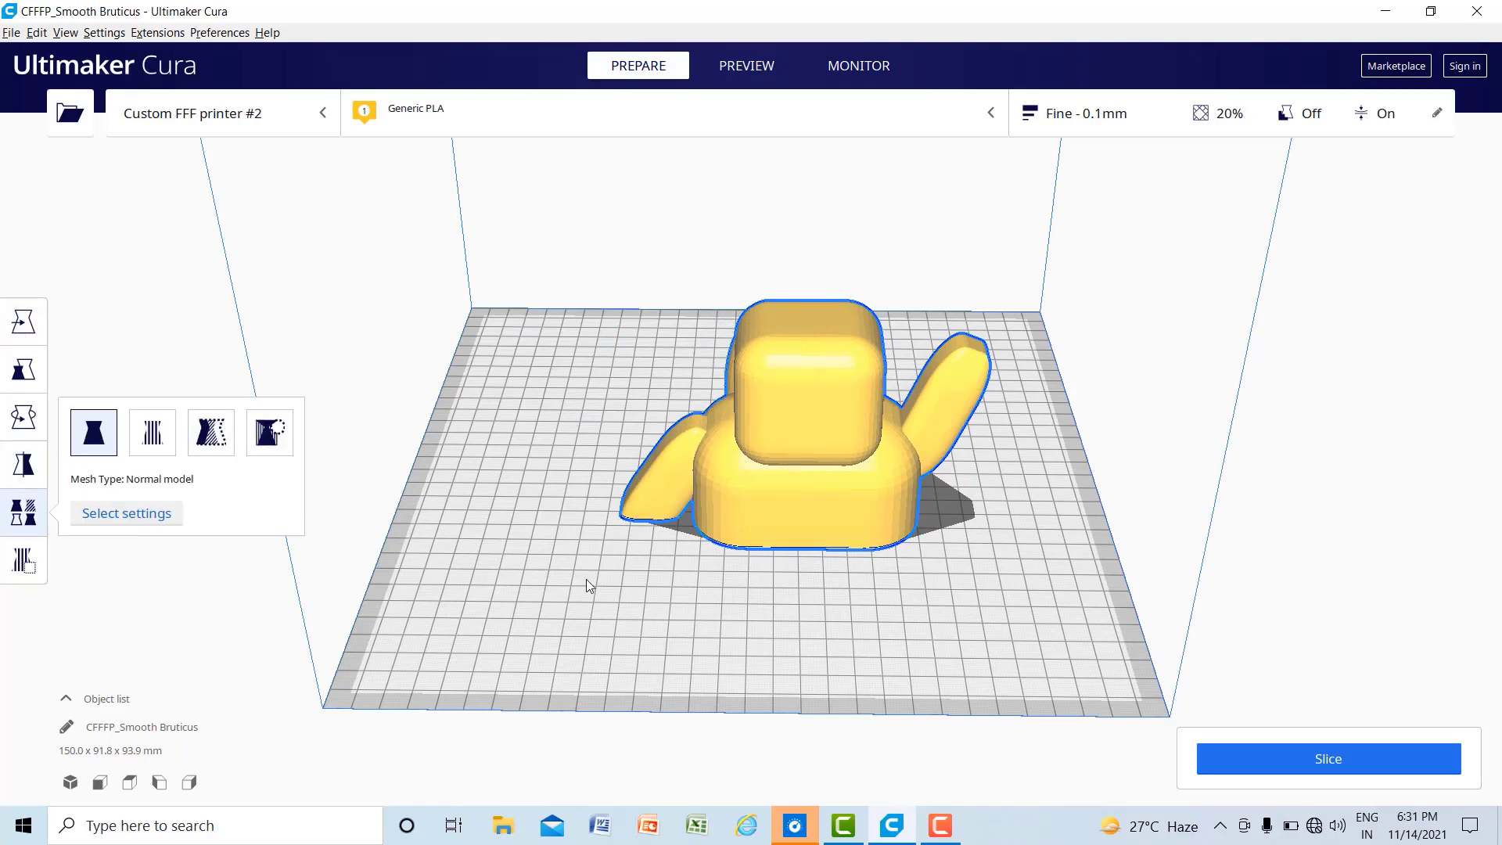
pyautogui.click(22, 324)
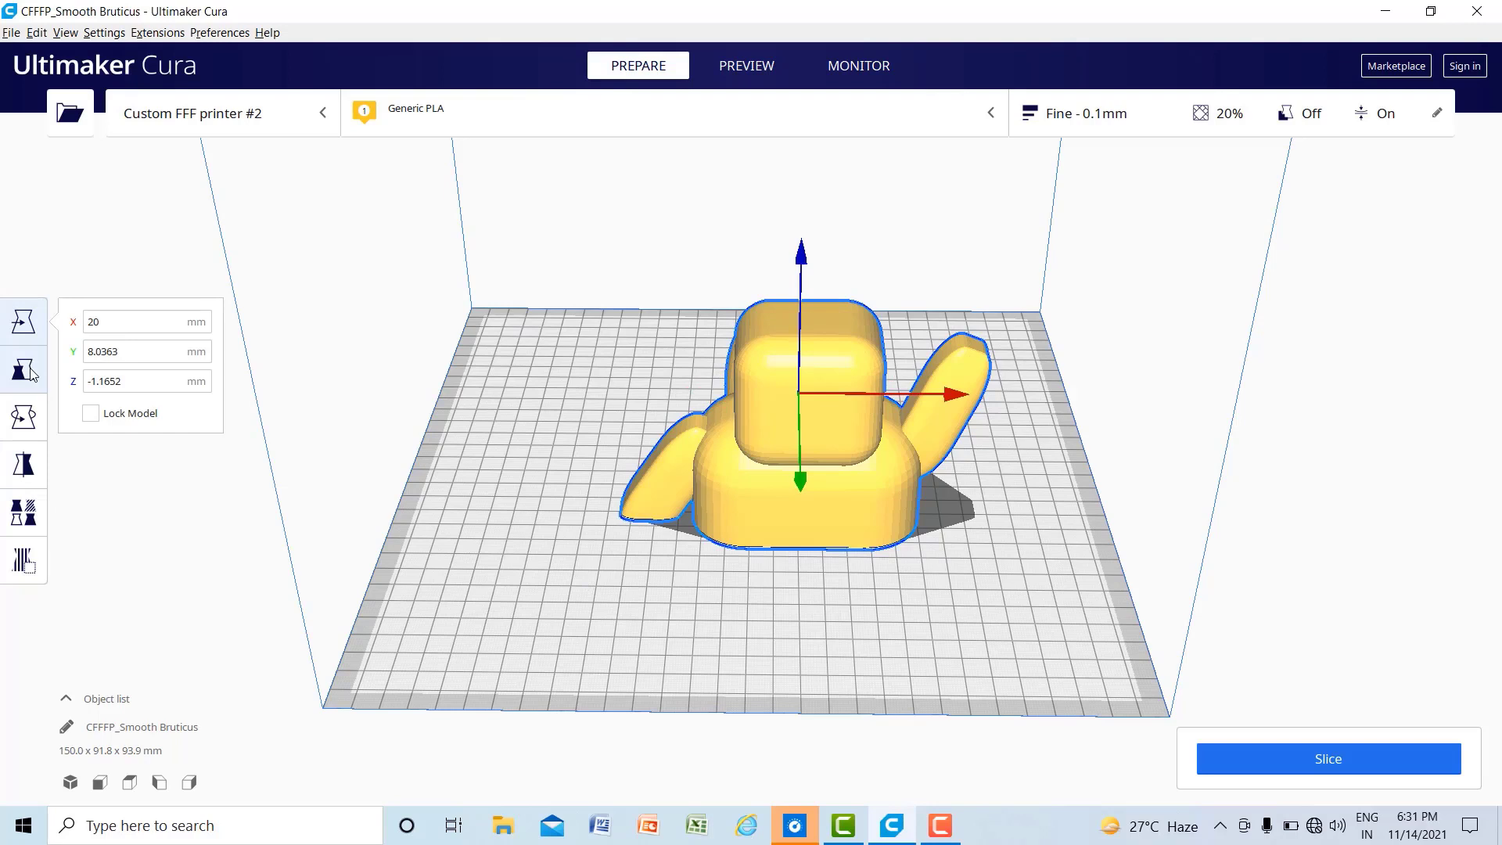
pyautogui.click(26, 366)
pyautogui.click(25, 411)
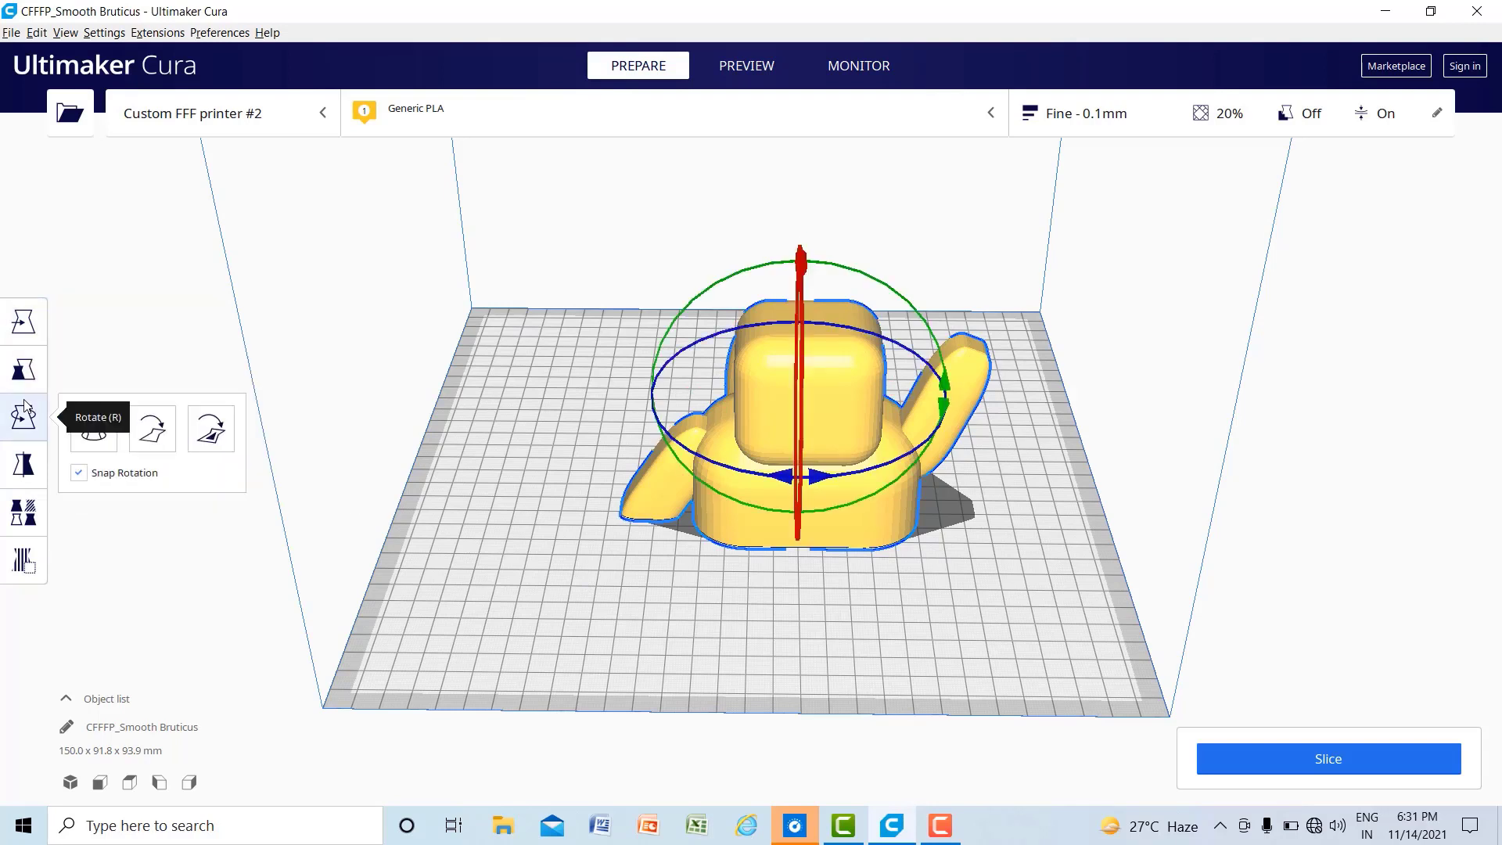
pyautogui.click(24, 466)
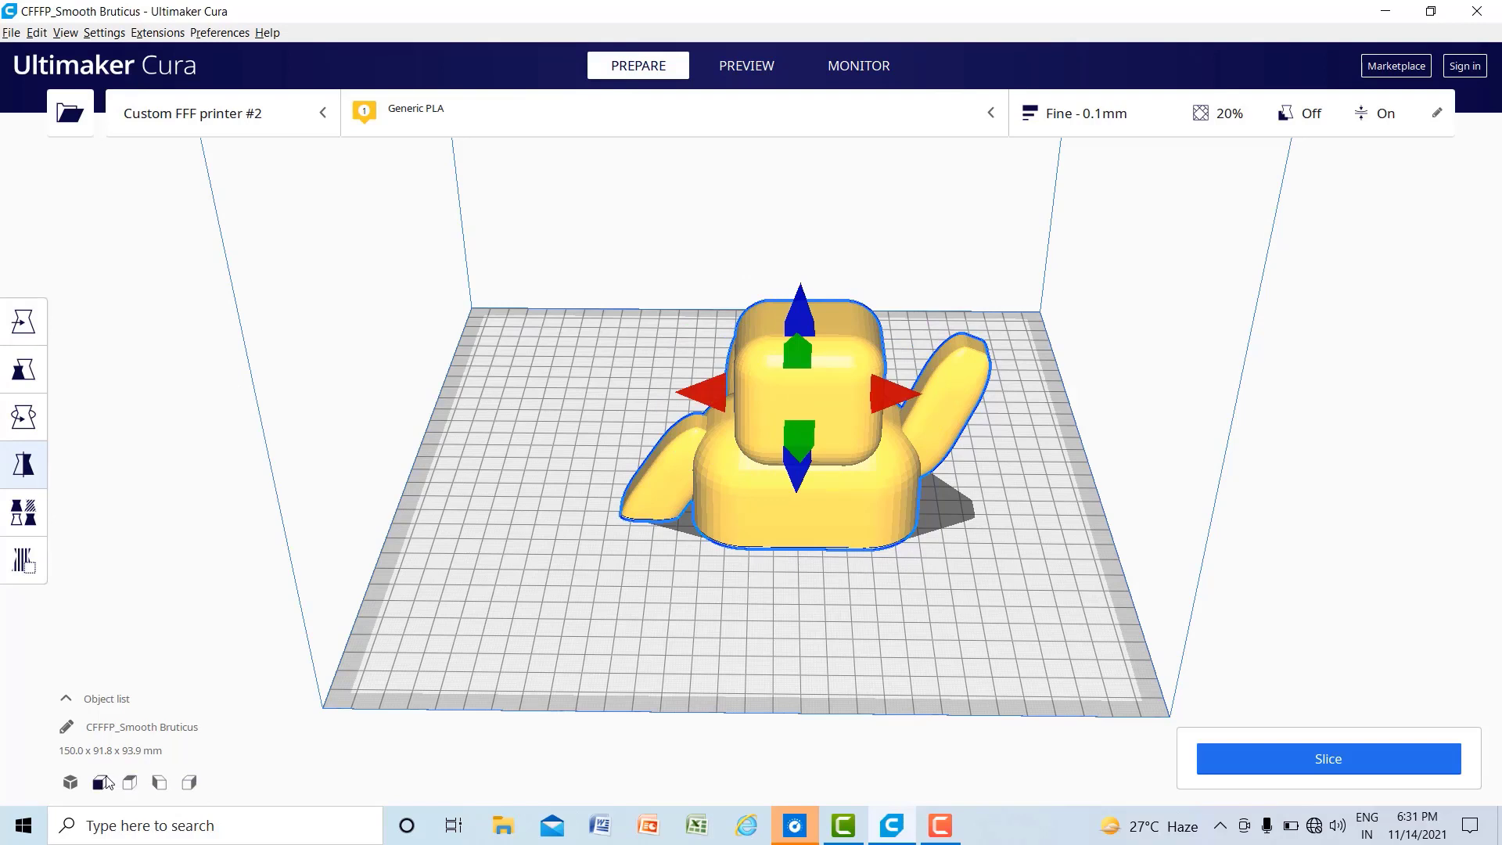
# Examine the model in the right, left, top, front and 3D views.
pyautogui.click(189, 782)
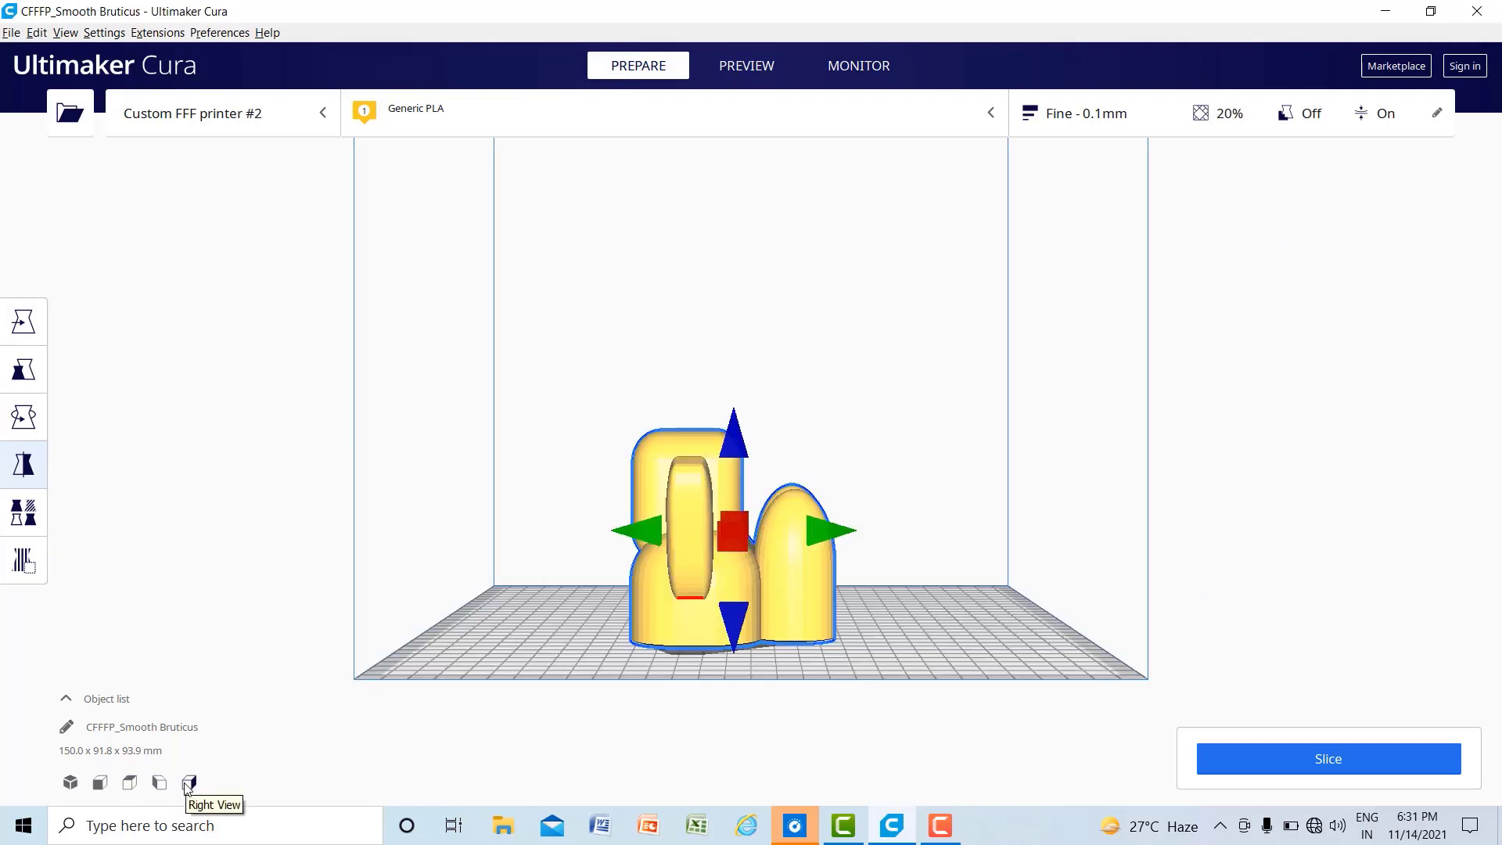
pyautogui.click(159, 782)
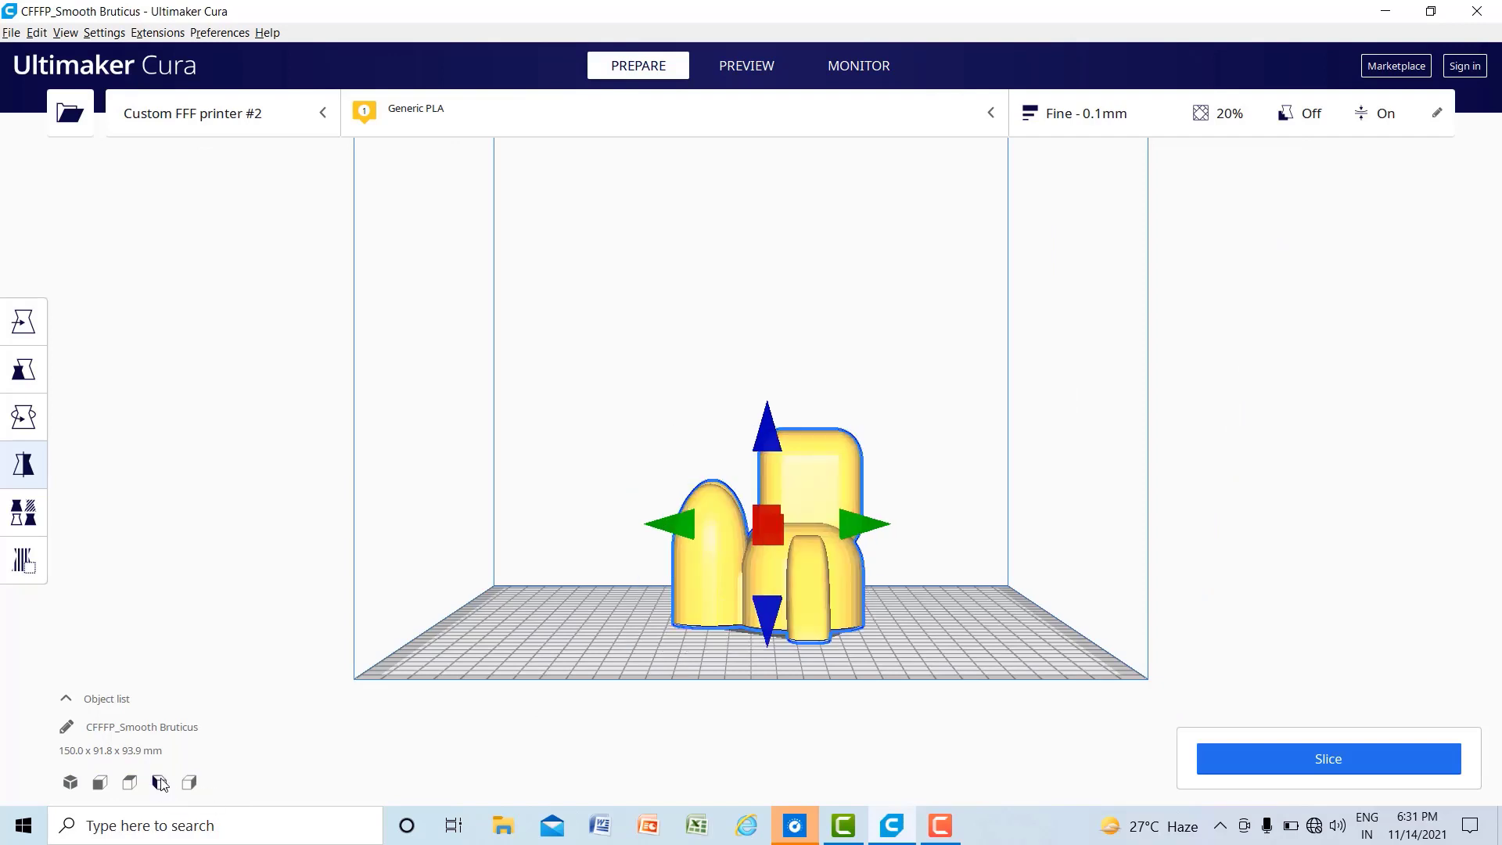
pyautogui.click(129, 782)
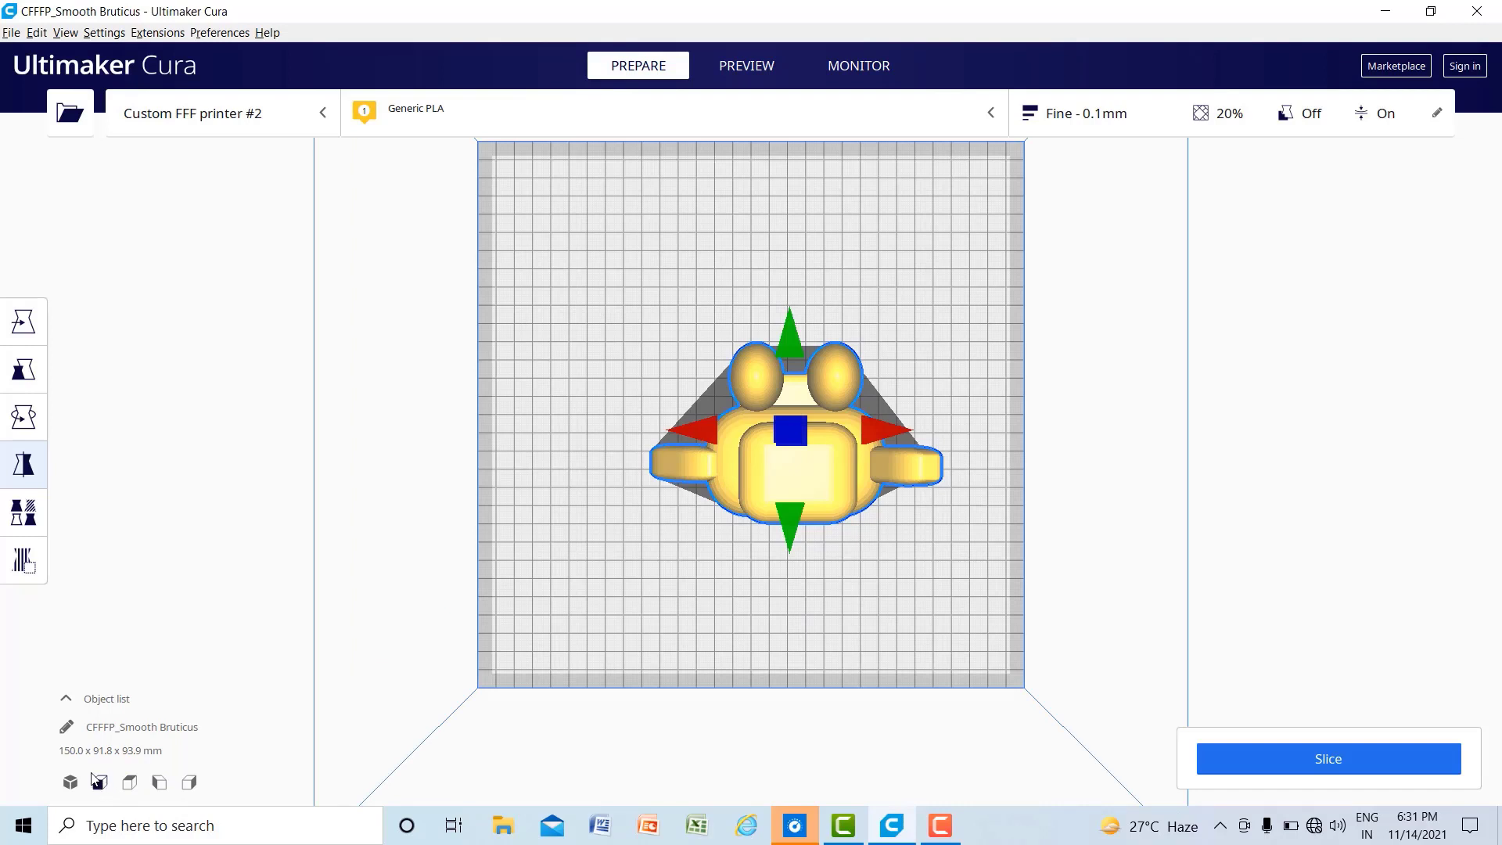
pyautogui.click(98, 781)
pyautogui.click(68, 785)
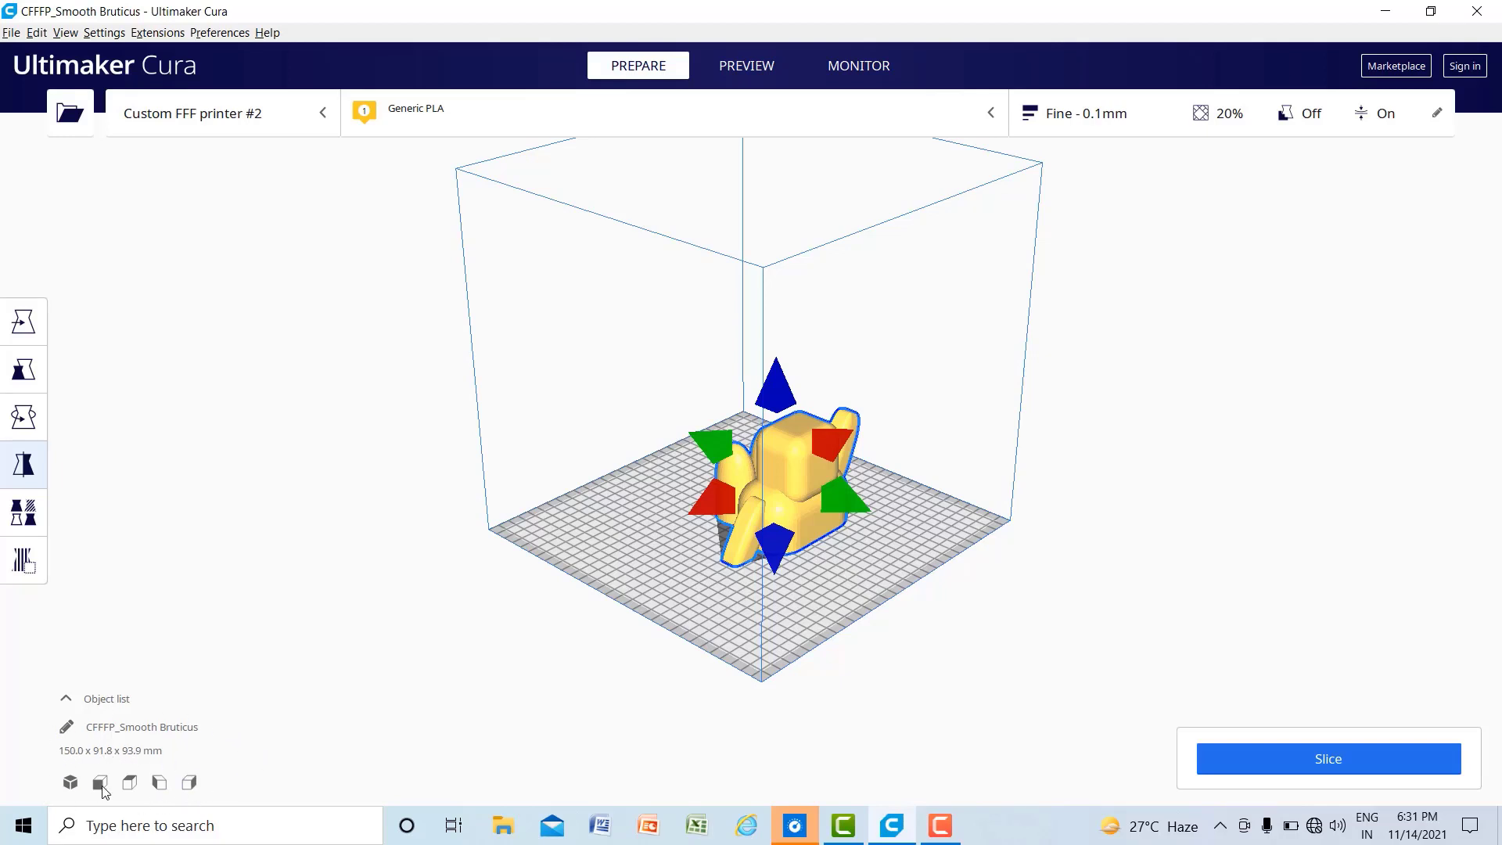
pyautogui.scroll(1, 556, 642)
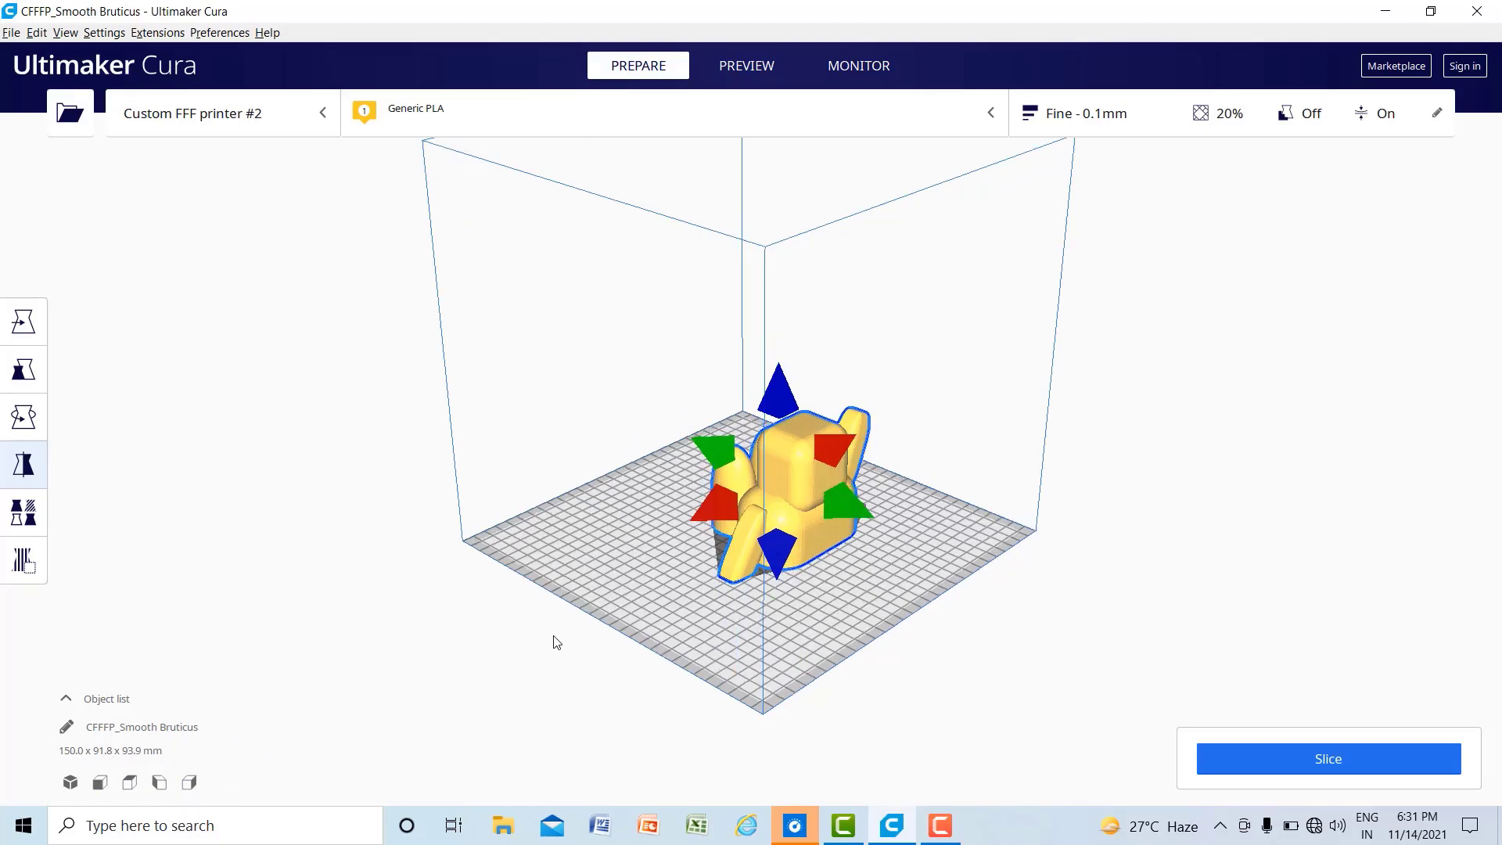
pyautogui.scroll(2, 557, 643)
pyautogui.moveTo(1146, 674); pyautogui.dragTo(703, 716, button='right')
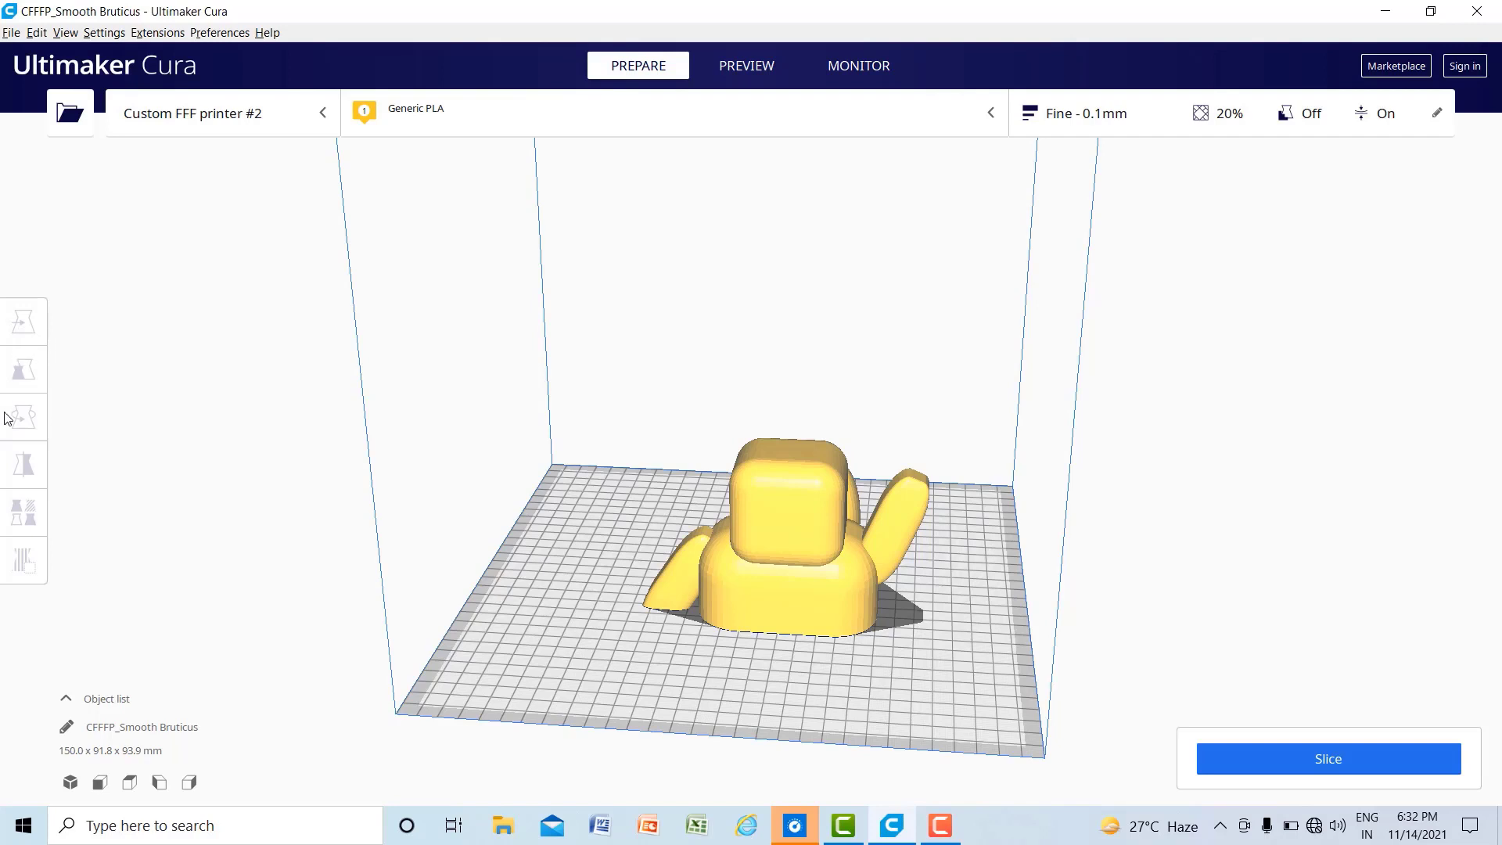
pyautogui.click(754, 551)
pyautogui.click(481, 573)
# Review the printer's material setting and the available Generic material types, along with the Structur3d, Ultimaker and material management options.
pyautogui.click(429, 119)
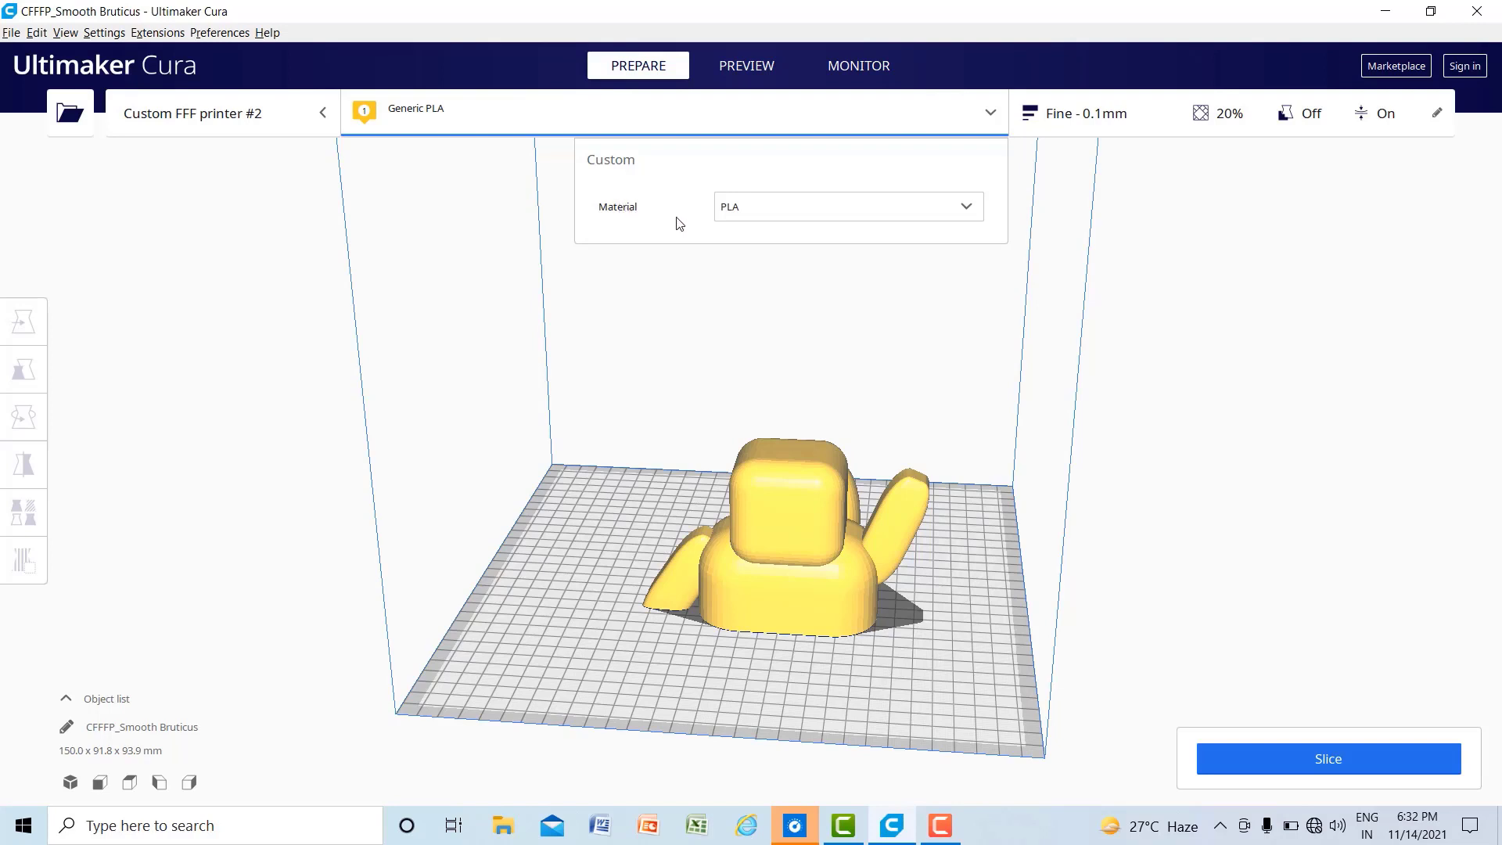
pyautogui.click(749, 218)
pyautogui.moveTo(785, 229)
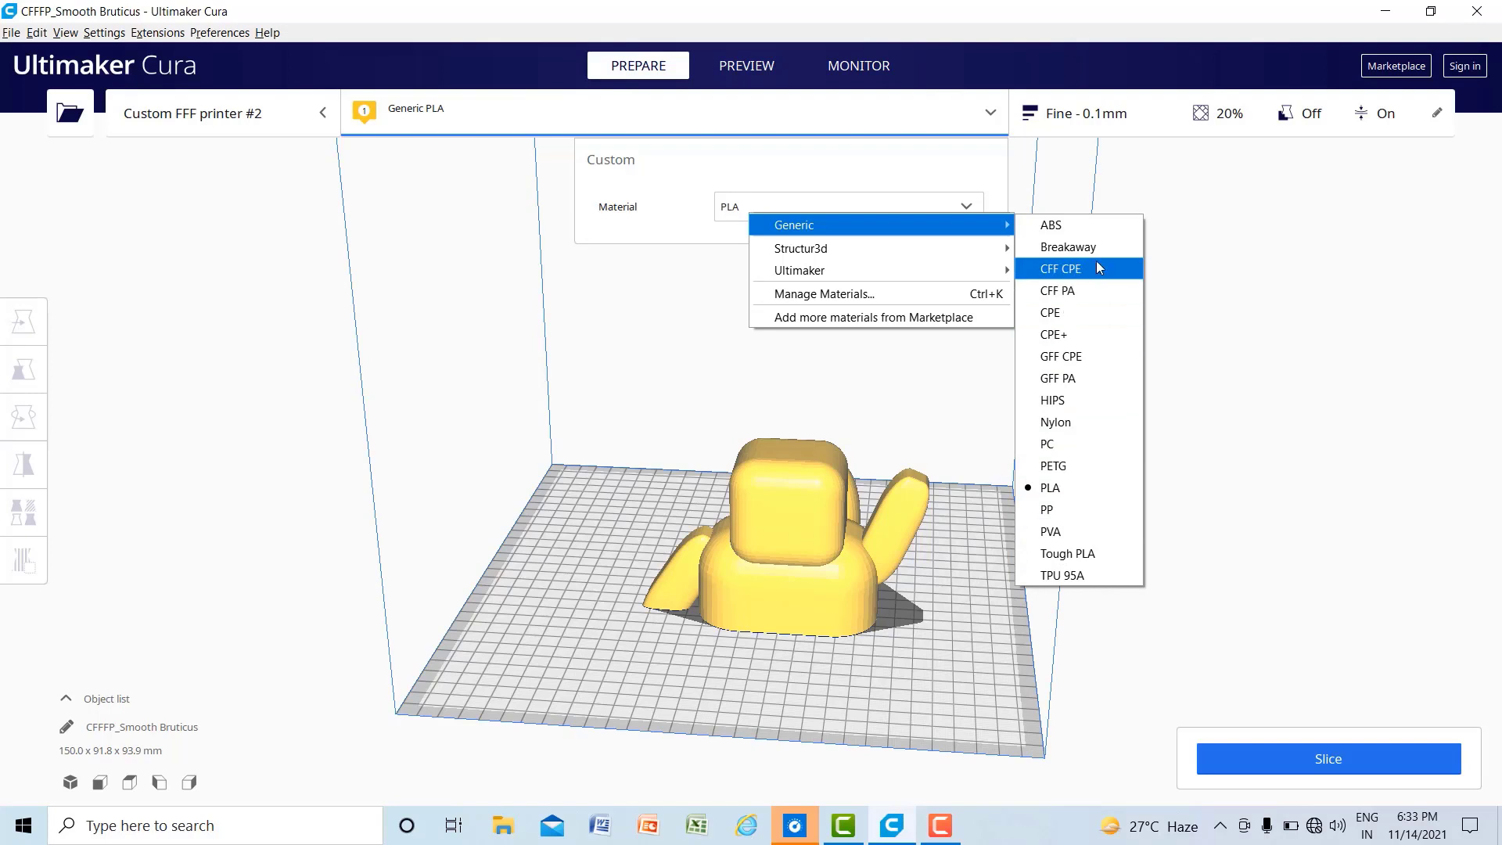
pyautogui.moveTo(852, 251)
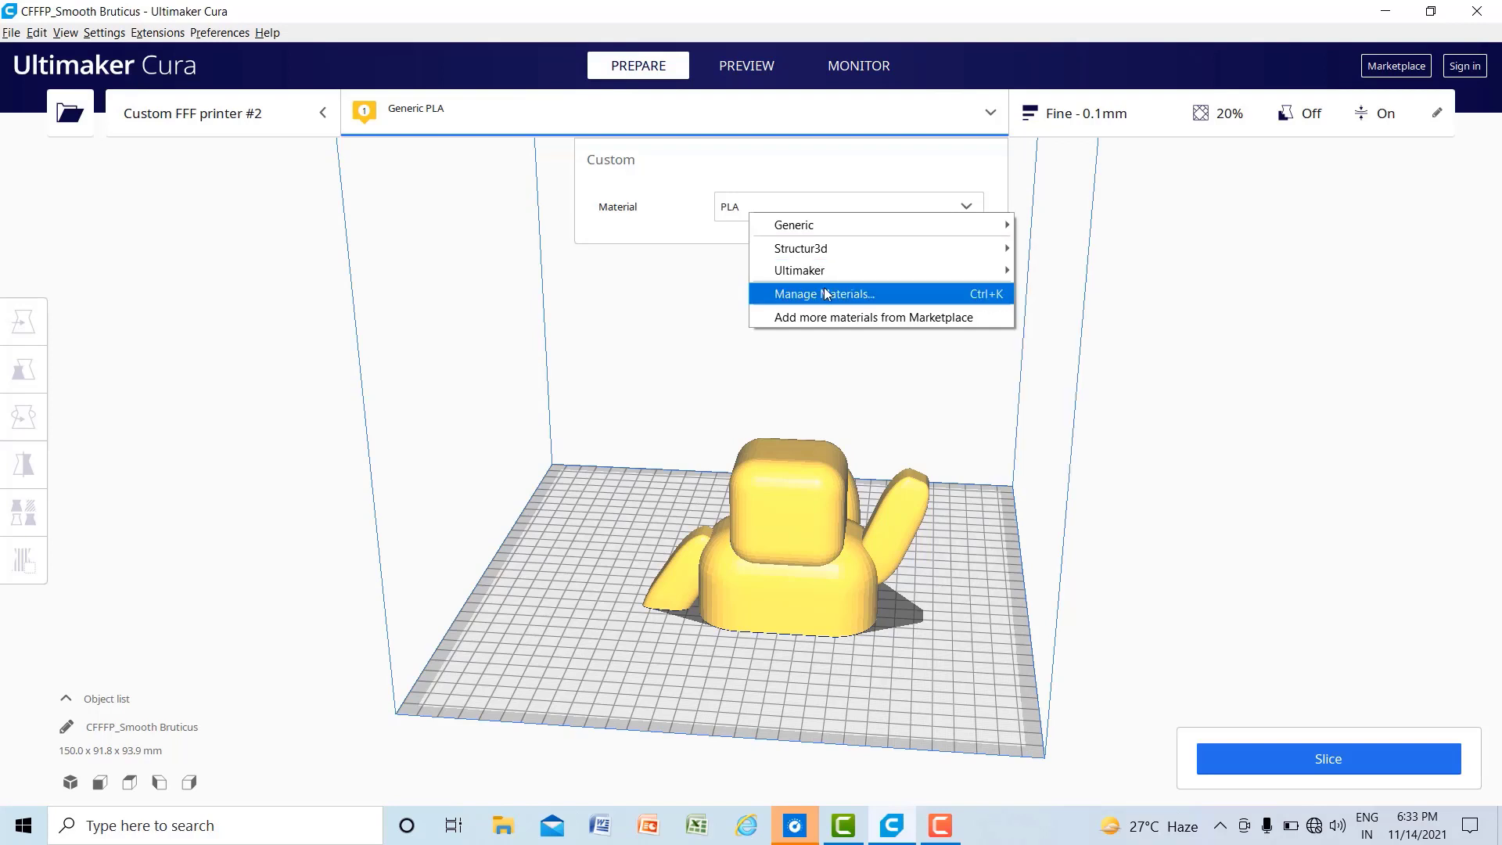
pyautogui.click(781, 207)
pyautogui.click(781, 206)
pyautogui.click(718, 252)
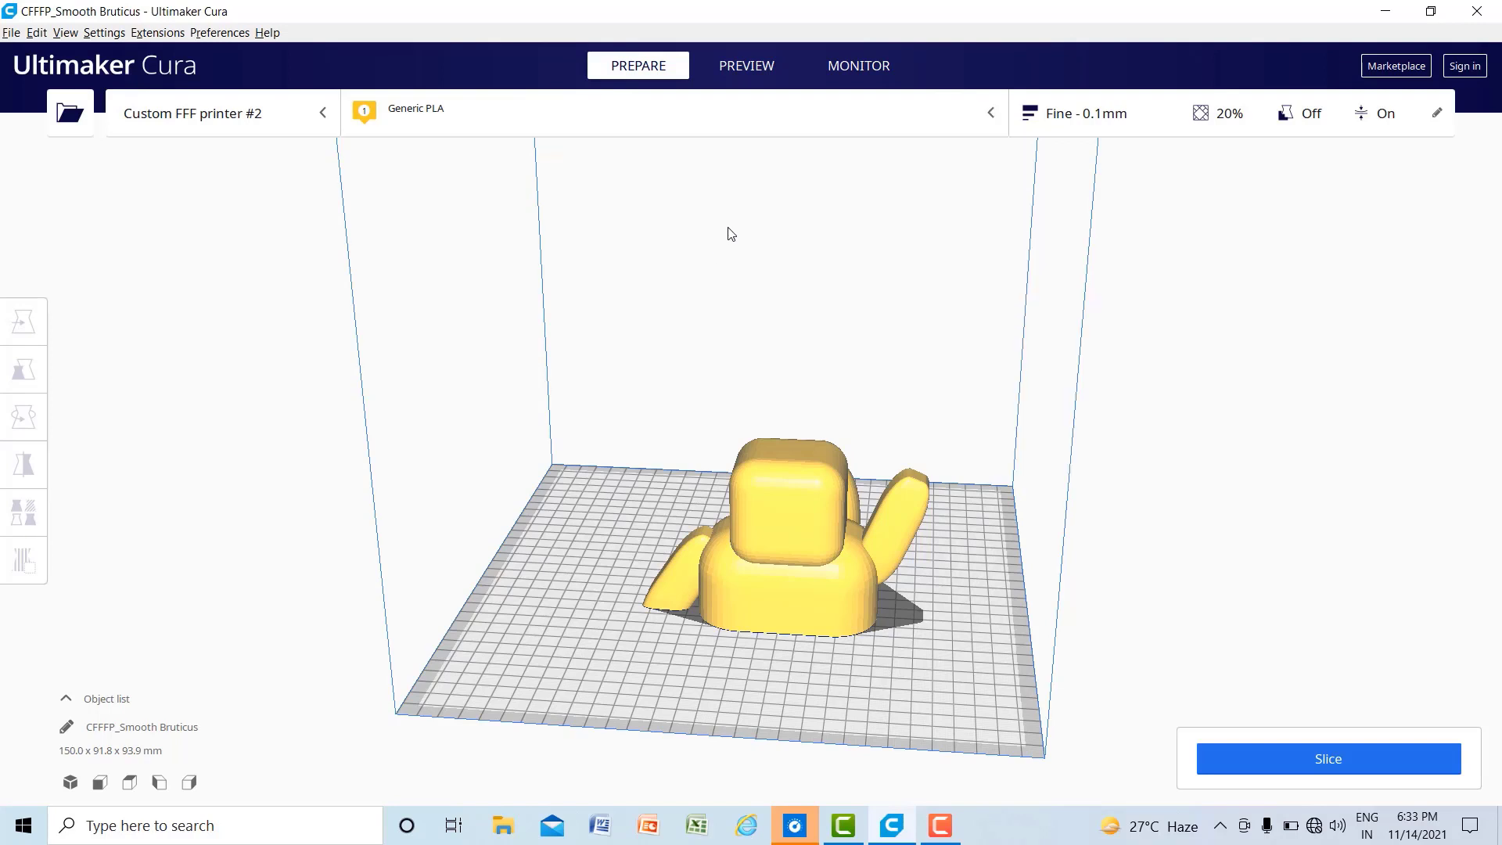
pyautogui.click(400, 115)
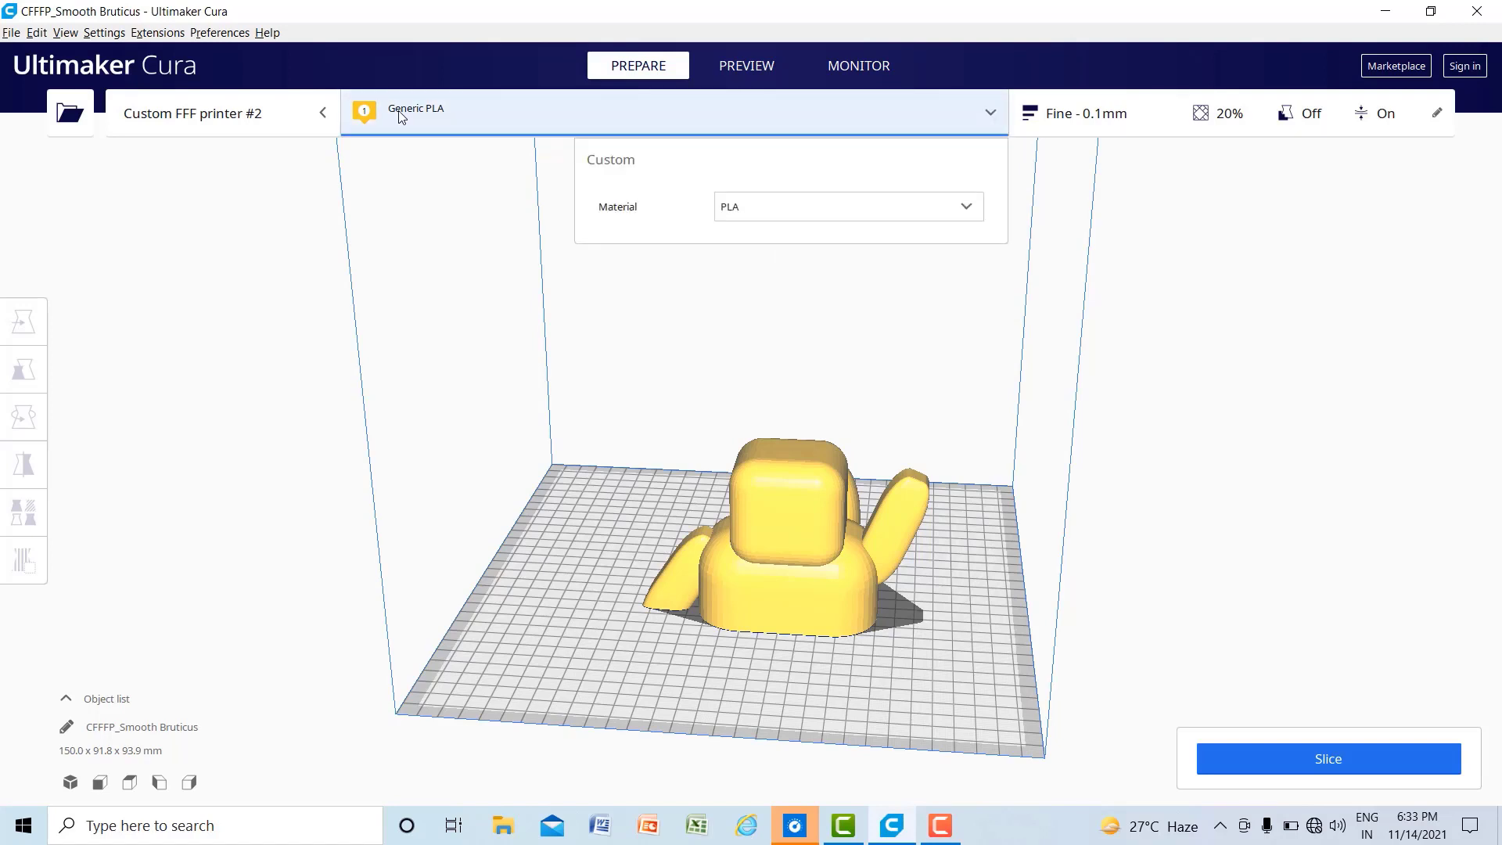
pyautogui.click(901, 272)
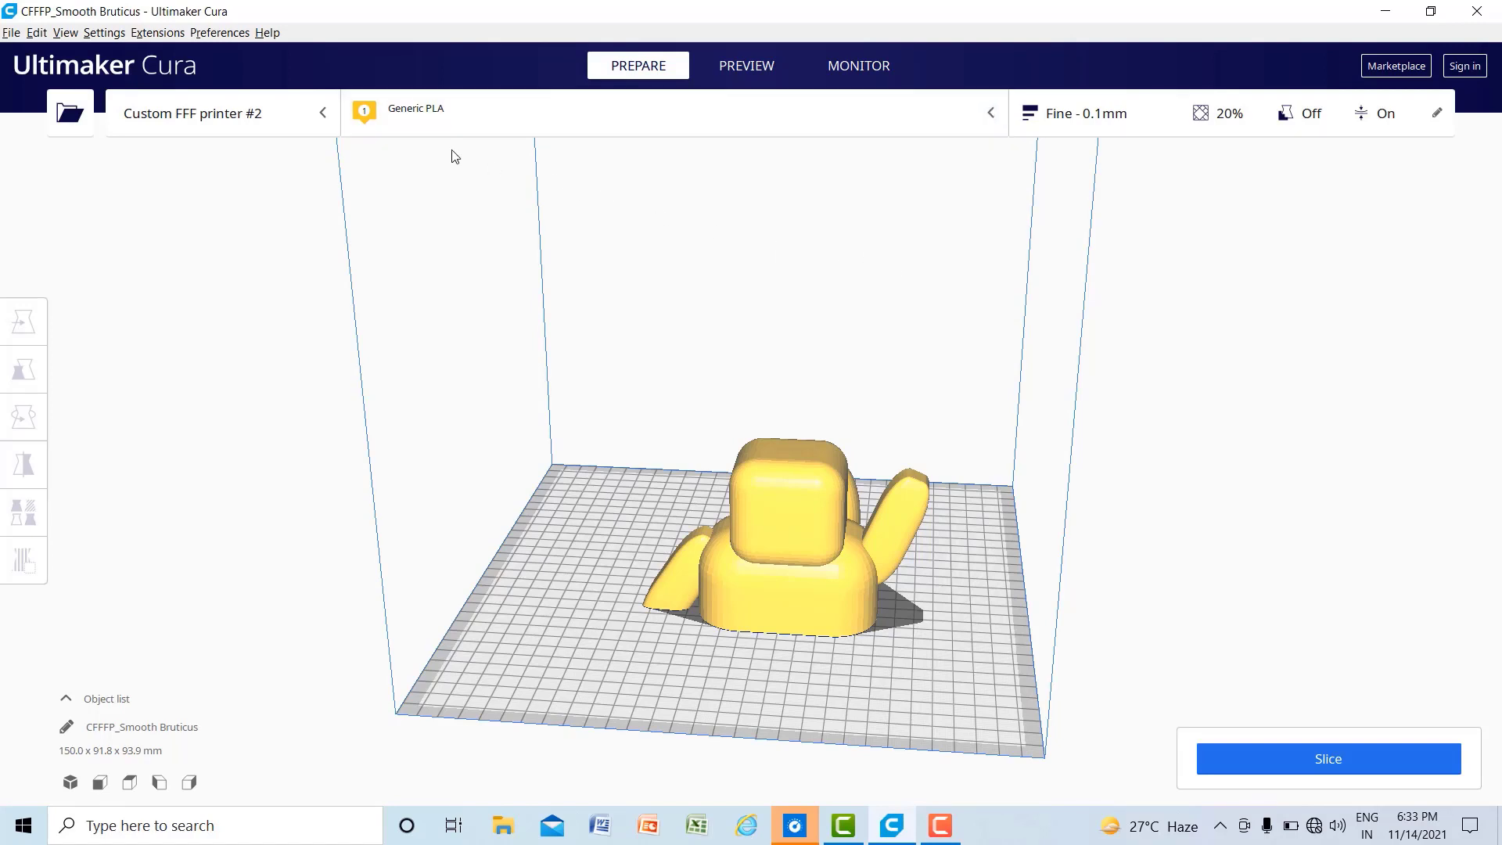
pyautogui.click(410, 114)
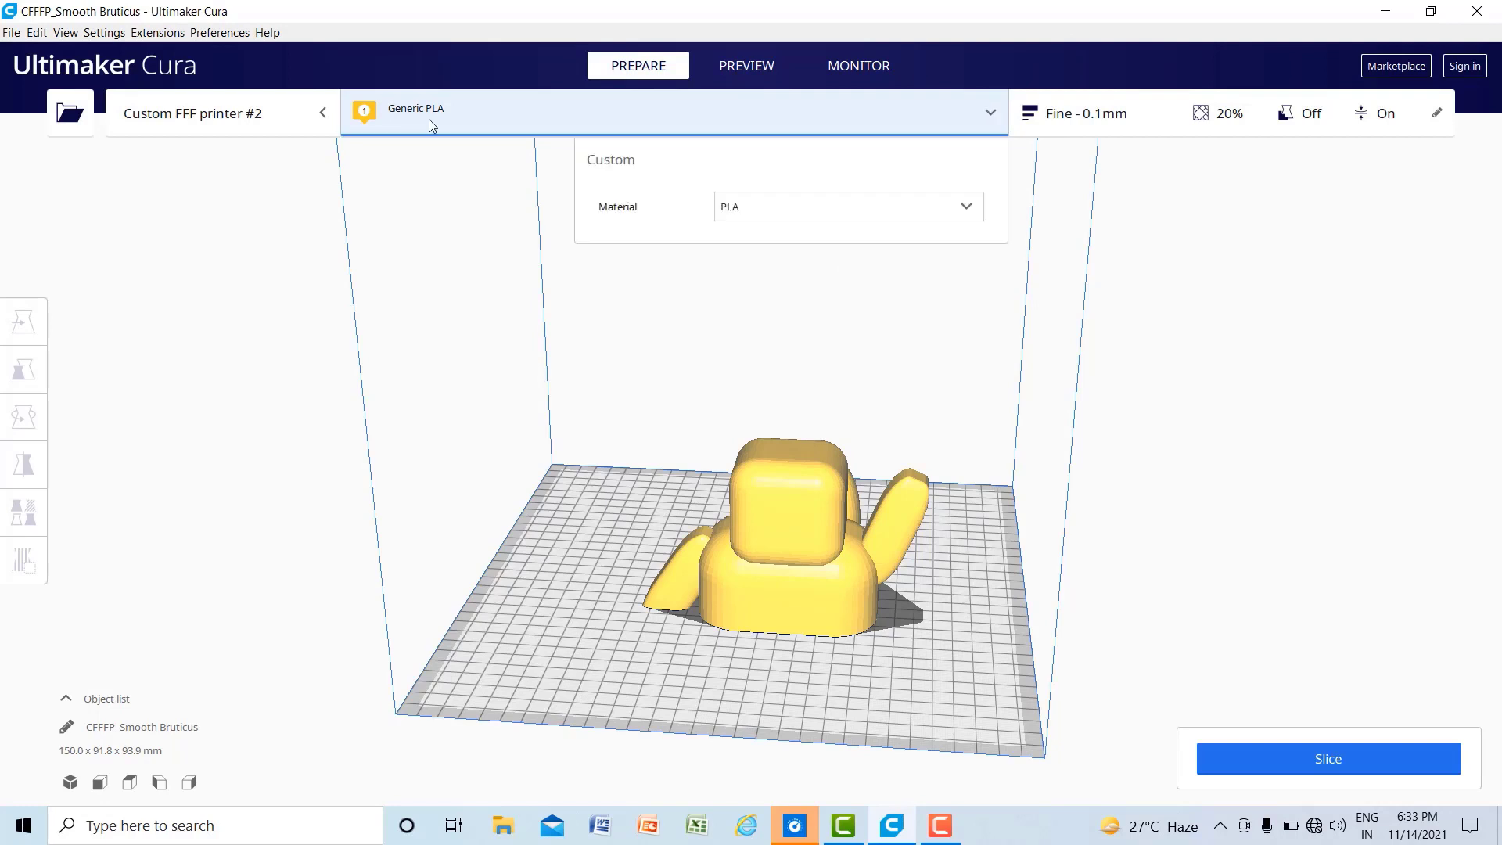
pyautogui.click(756, 273)
pyautogui.moveTo(577, 155); pyautogui.dragTo(538, 417, button='right')
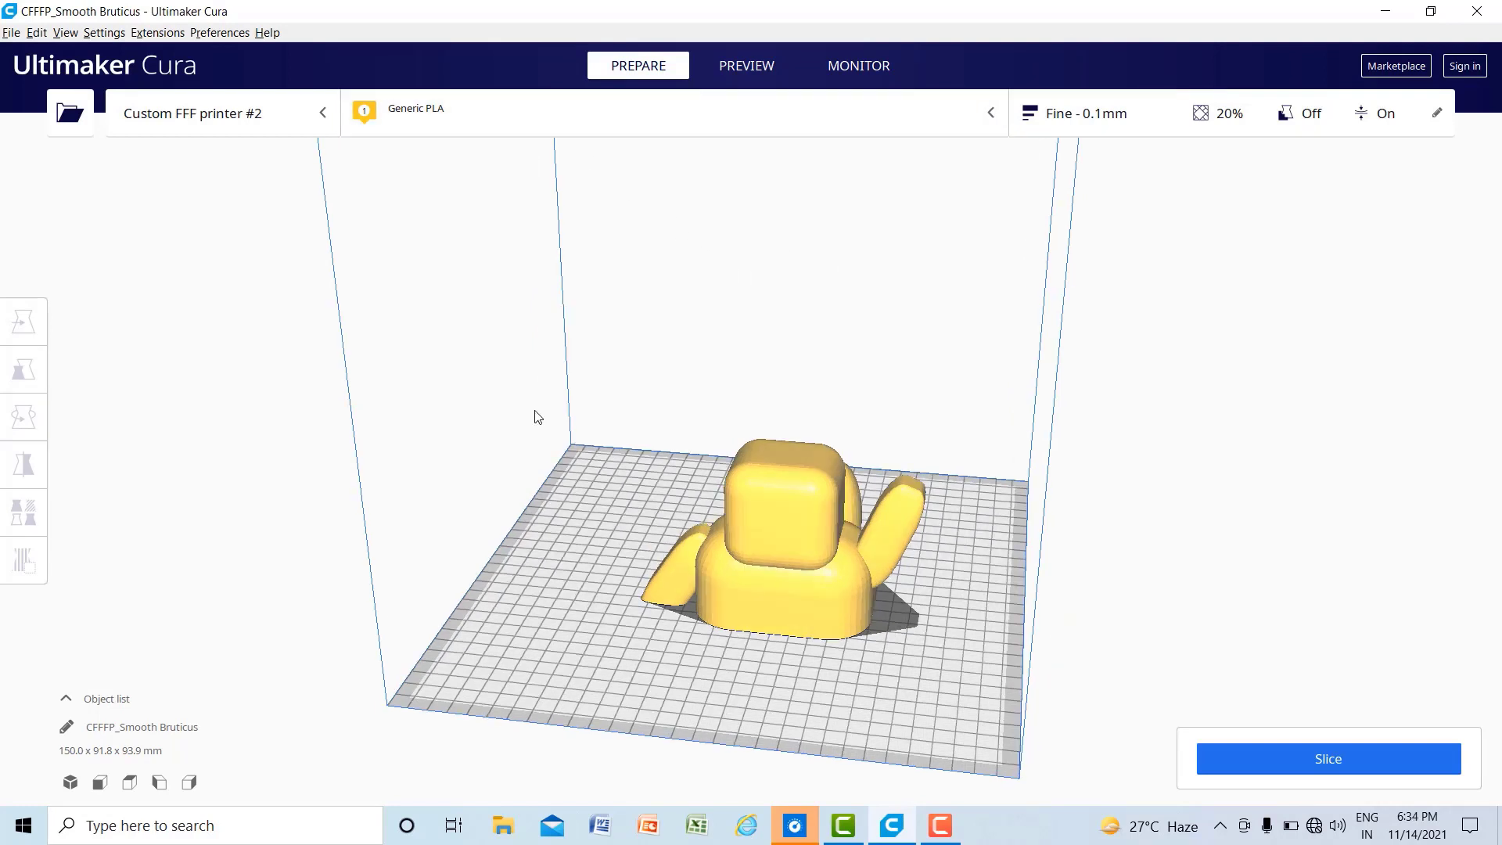